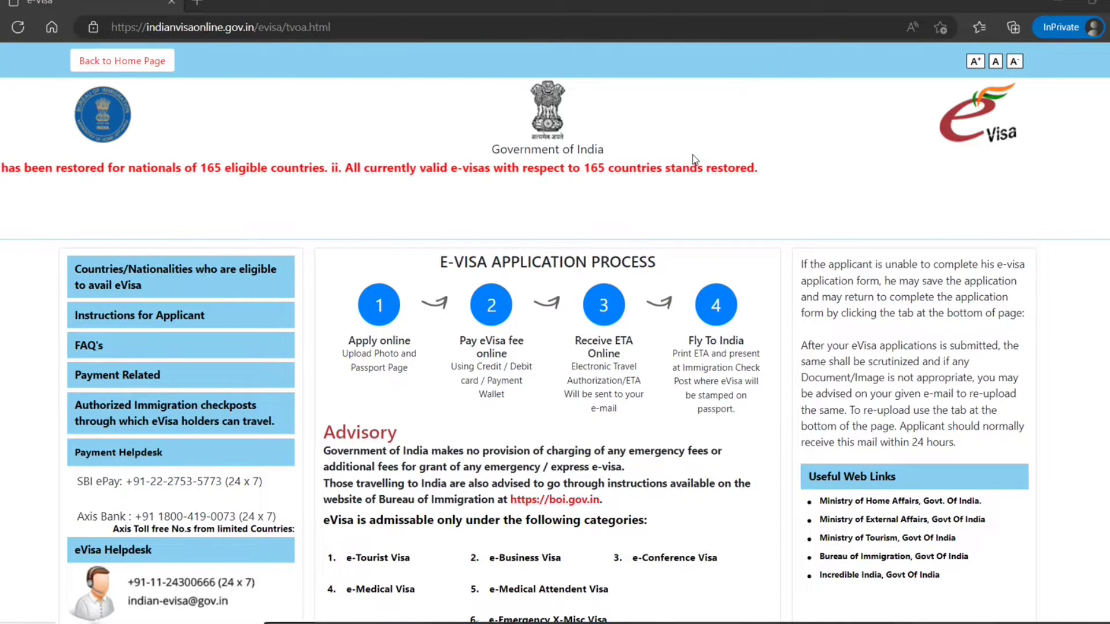
- Read through the four e-Visa process steps on the home page, highlighting their descriptions
scroll(690, 162, "down", 1)
scroll(584, 199, "up", 1)
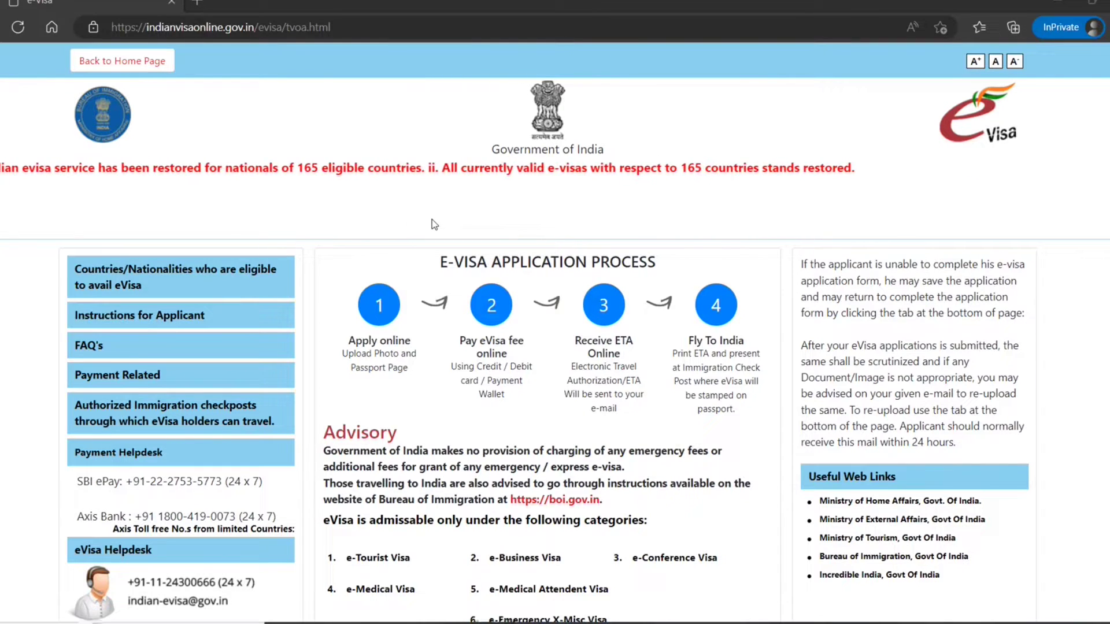
scroll(494, 283, "down", 2)
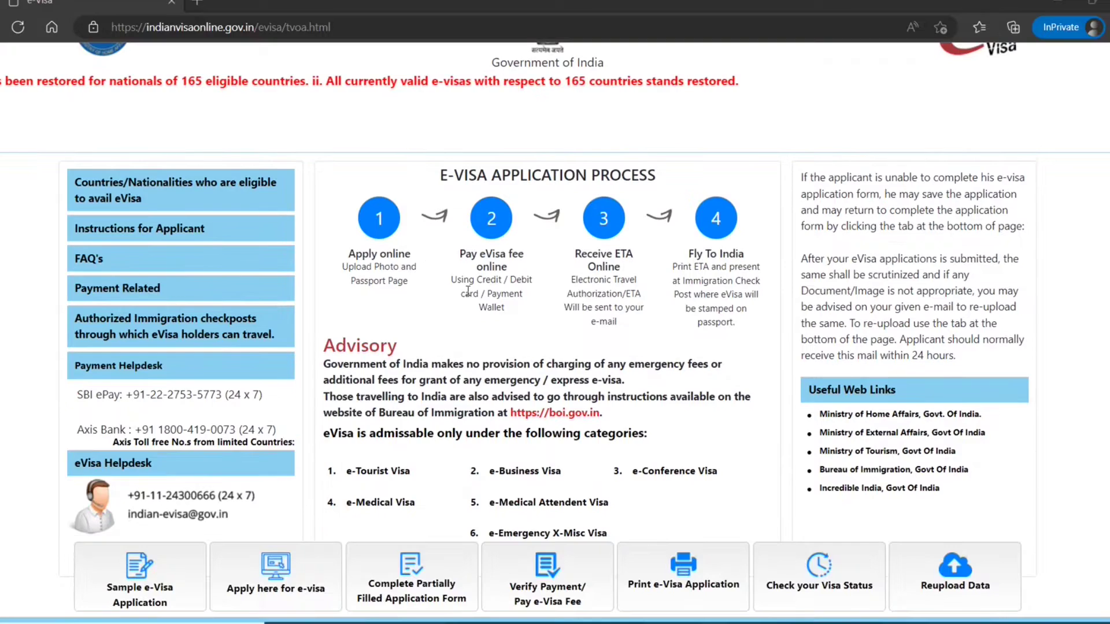
left_click_drag(604, 267, 729, 294)
left_click(729, 293)
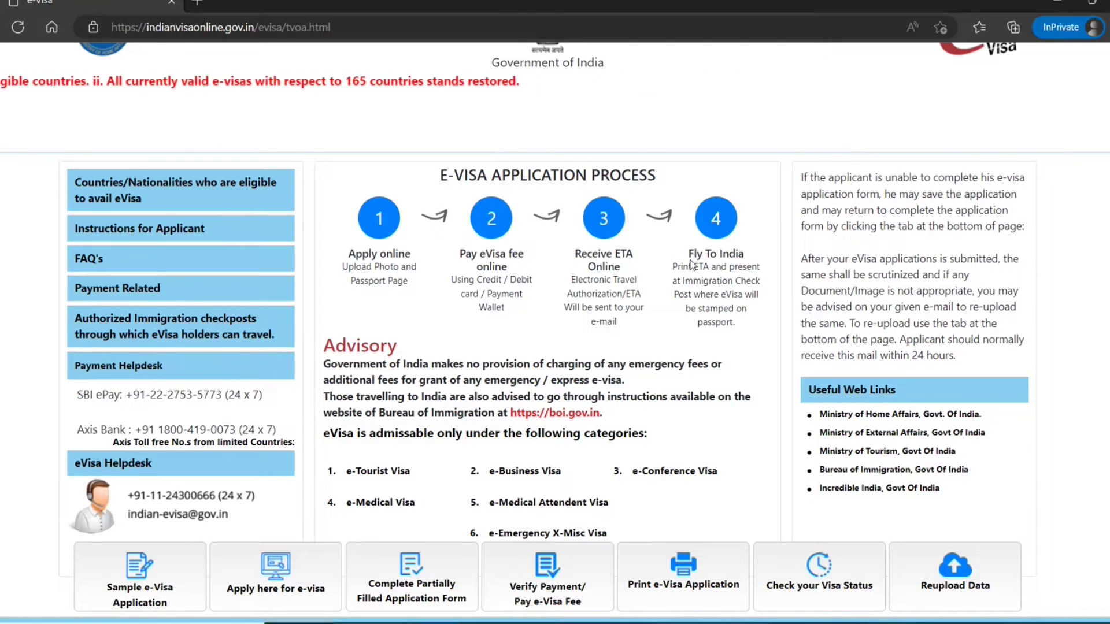
left_click_drag(693, 249, 433, 255)
left_click(737, 321)
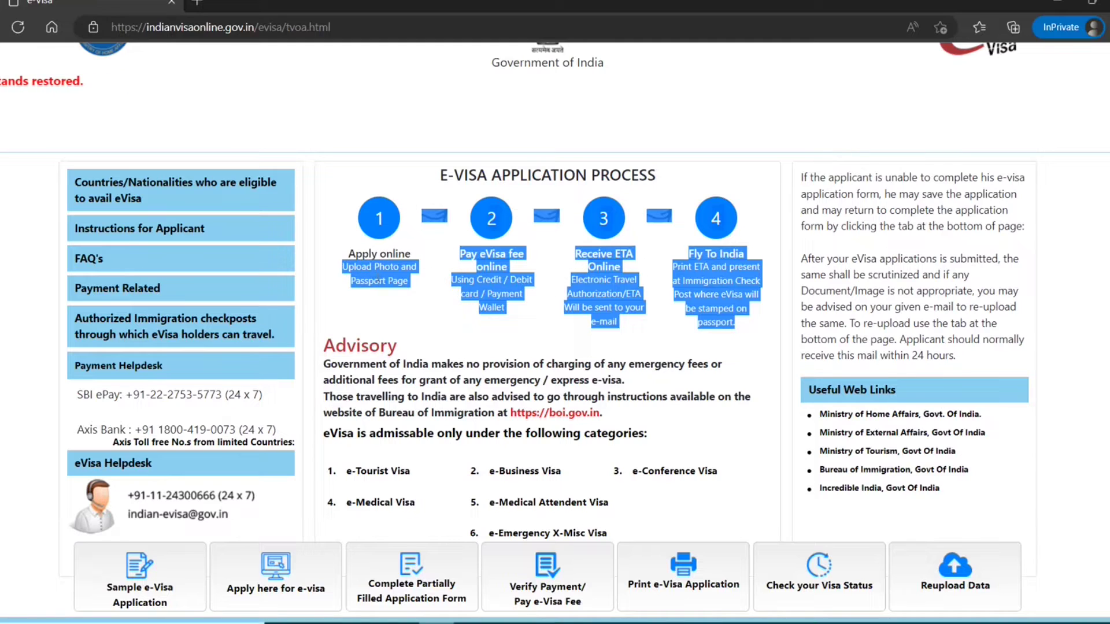
left_click(381, 301)
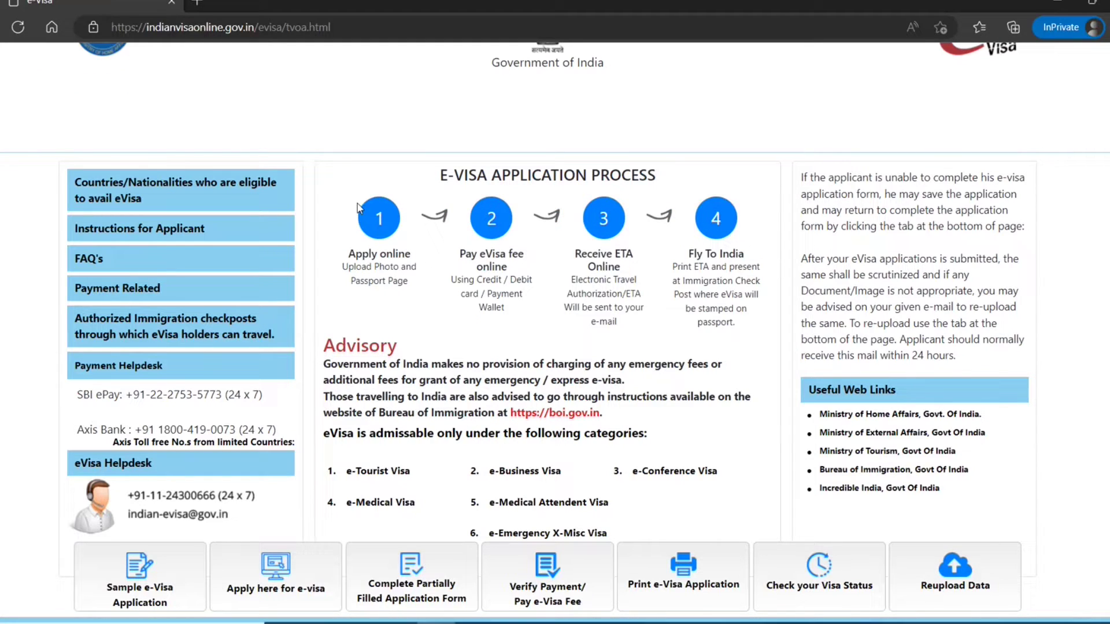
left_click_drag(748, 323, 376, 235)
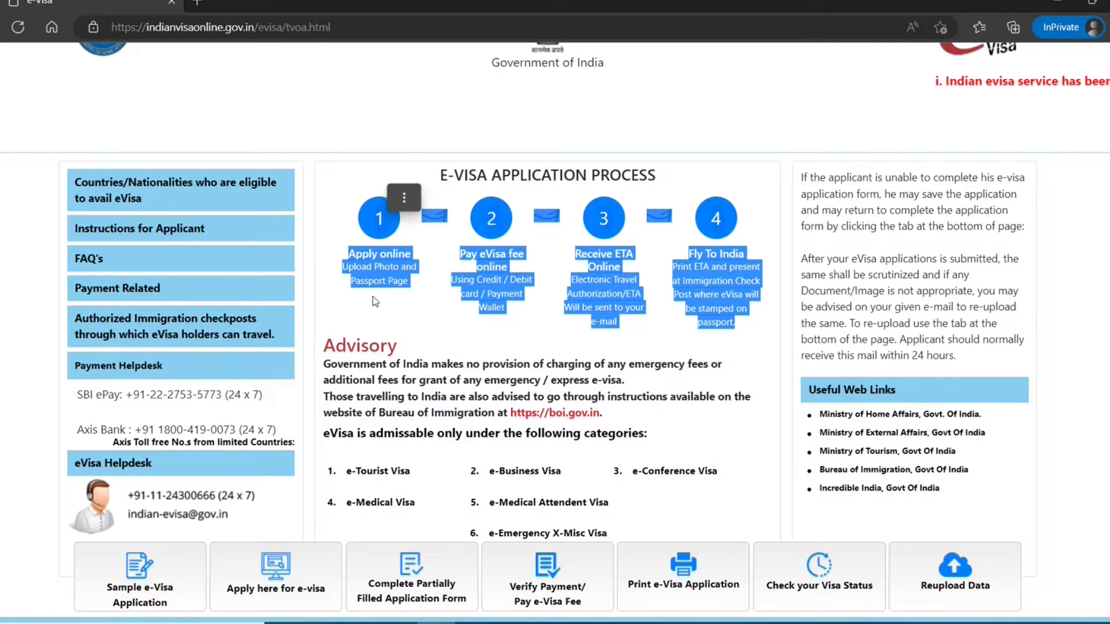
left_click(425, 330)
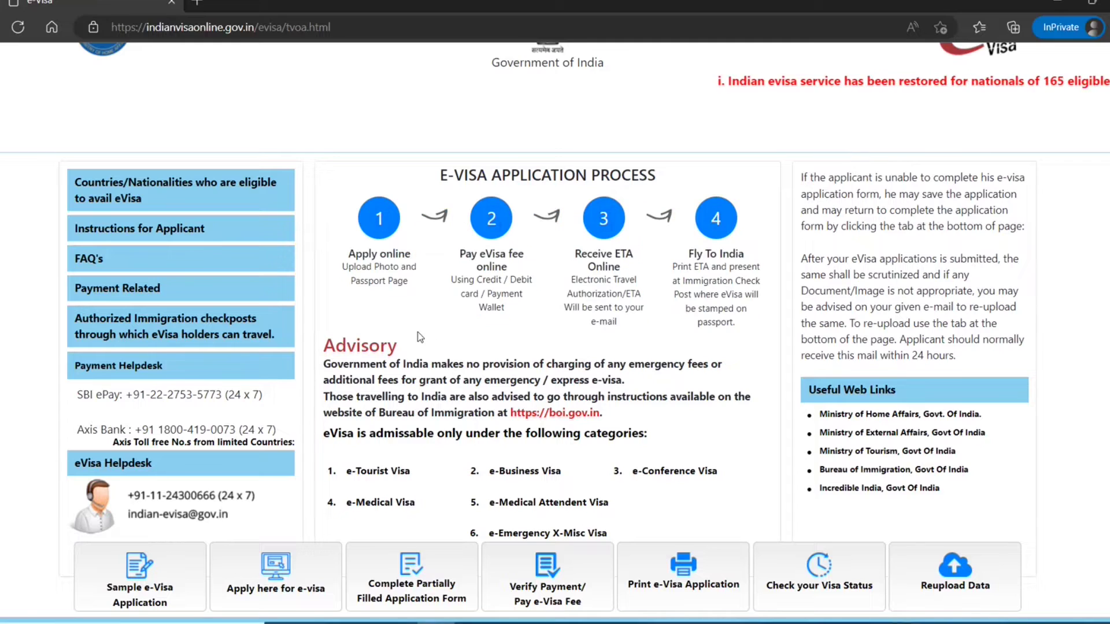
scroll(399, 336, "down", 1)
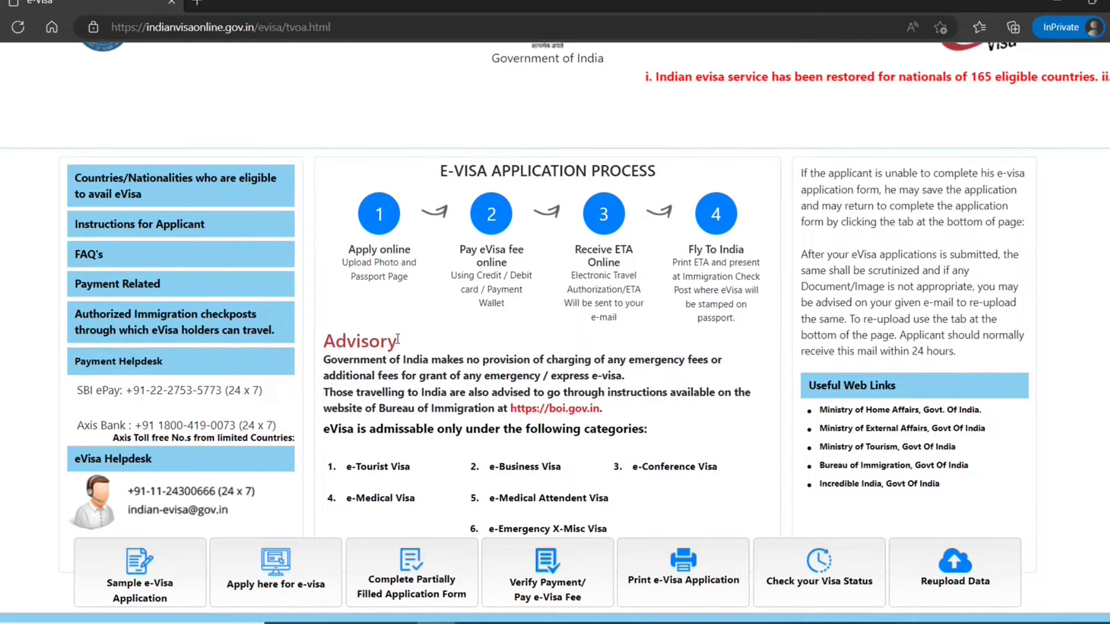
scroll(397, 338, "down", 2)
scroll(397, 338, "up", 3)
scroll(397, 339, "down", 1)
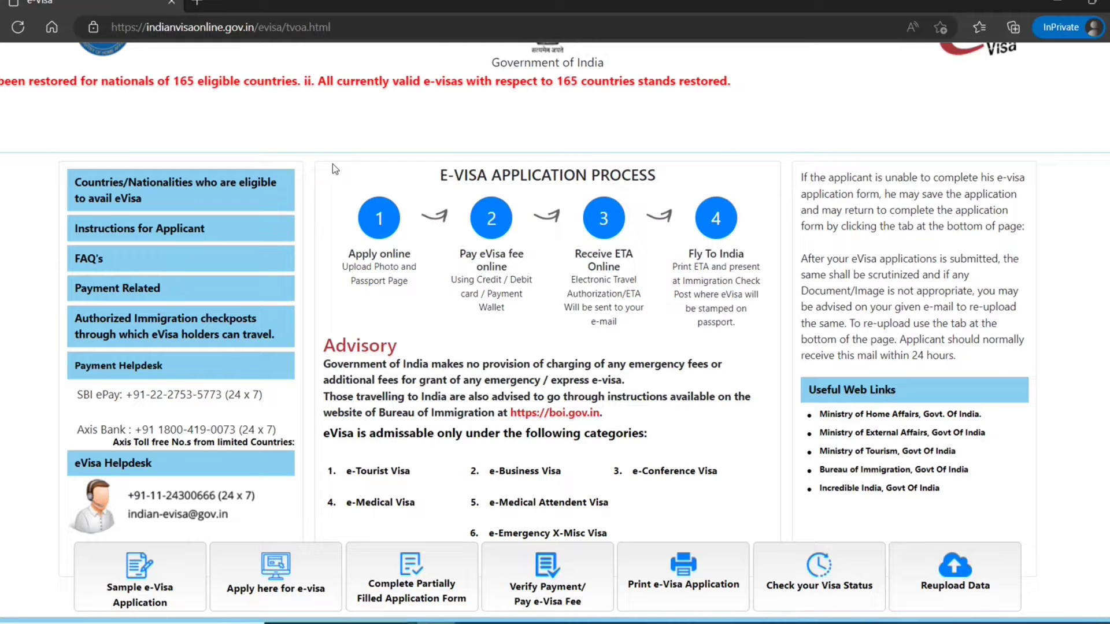
scroll(332, 164, "down", 3)
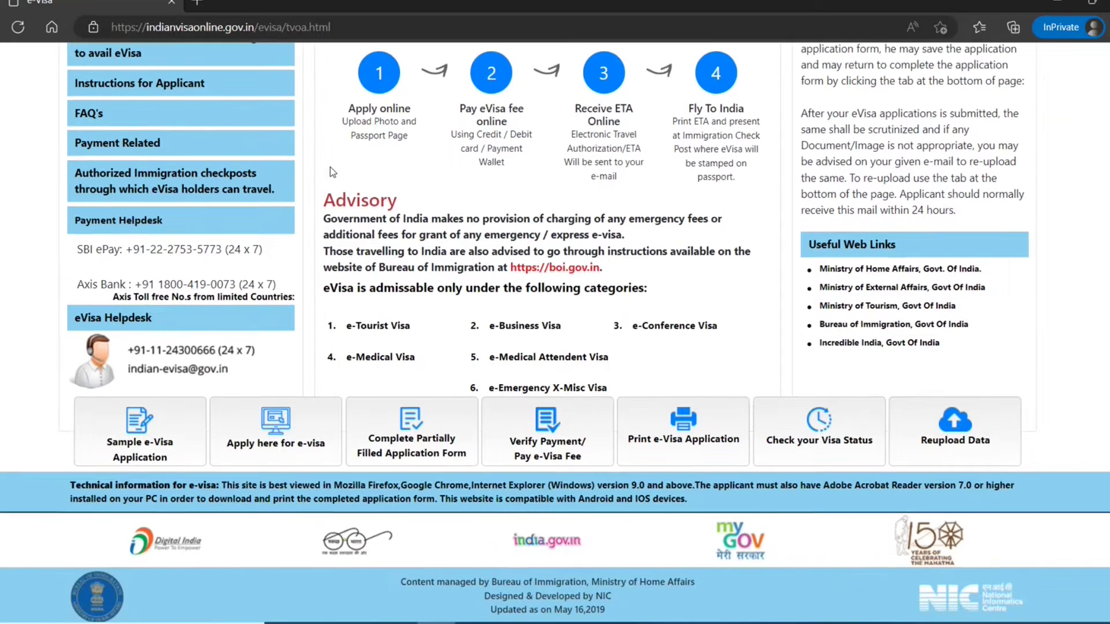
scroll(331, 168, "up", 3)
scroll(331, 168, "down", 3)
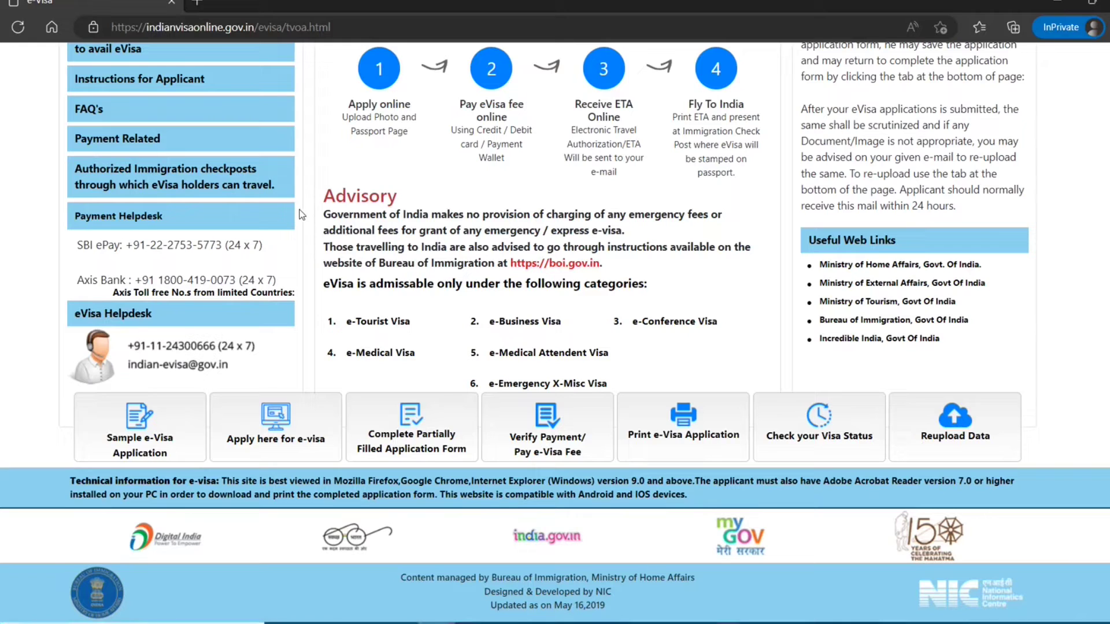
- Start the e-Visa application and select CANADA as the nationality
left_click(268, 449)
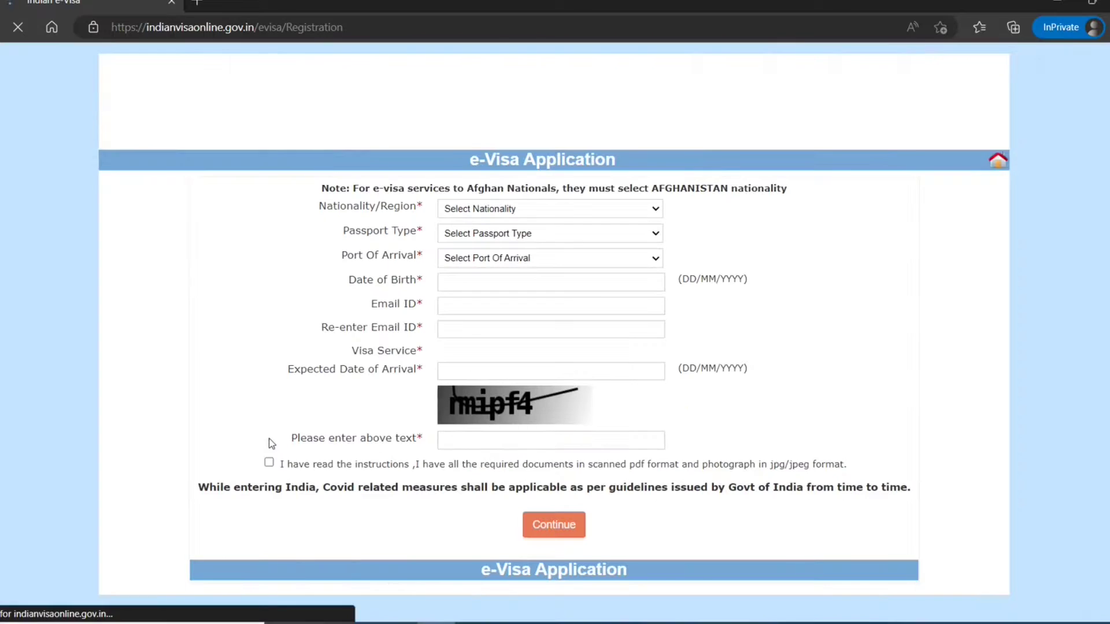
left_click(657, 214)
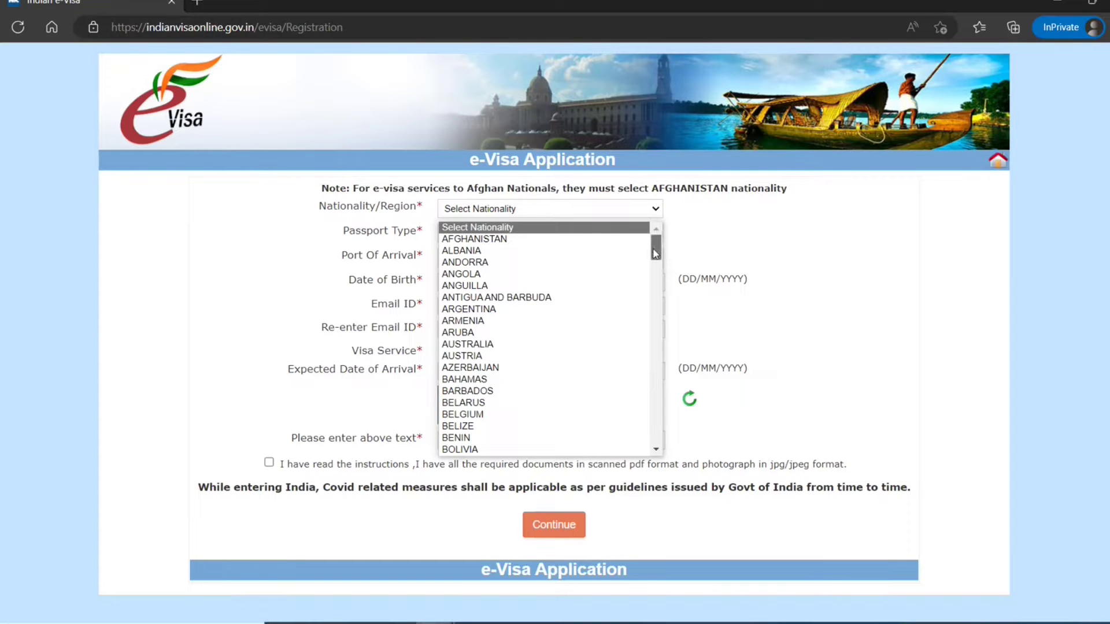
mouse_move(655, 253)
left_mouse_down()
mouse_move(654, 413)
mouse_move(636, 441)
mouse_move(638, 358)
mouse_move(662, 251)
left_mouse_up()
scroll(640, 269, "down", 2)
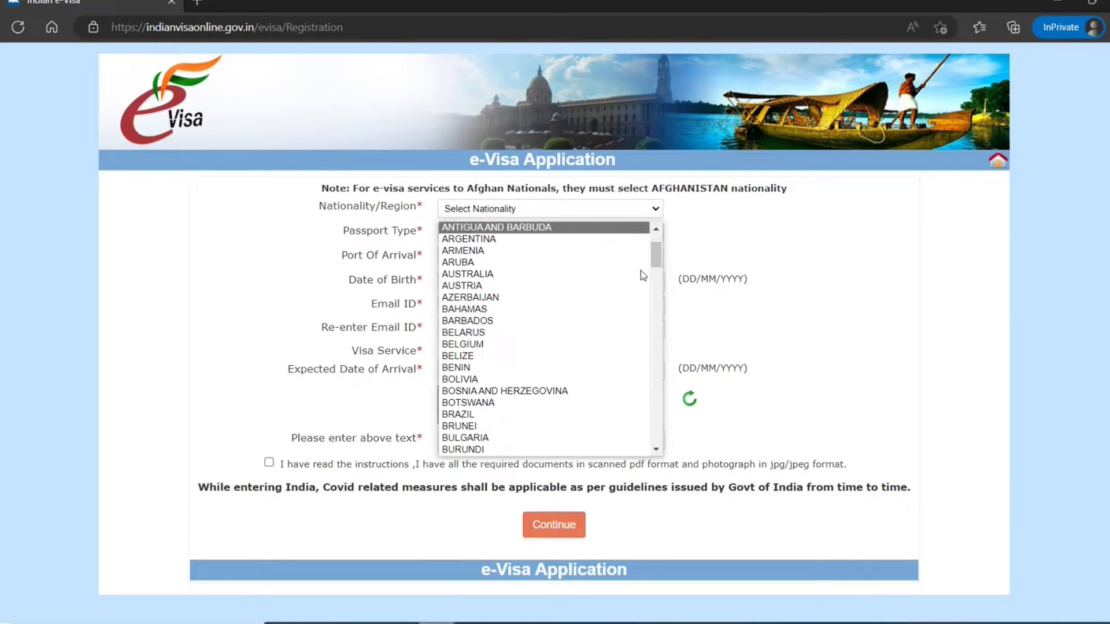
scroll(640, 270, "down", 3)
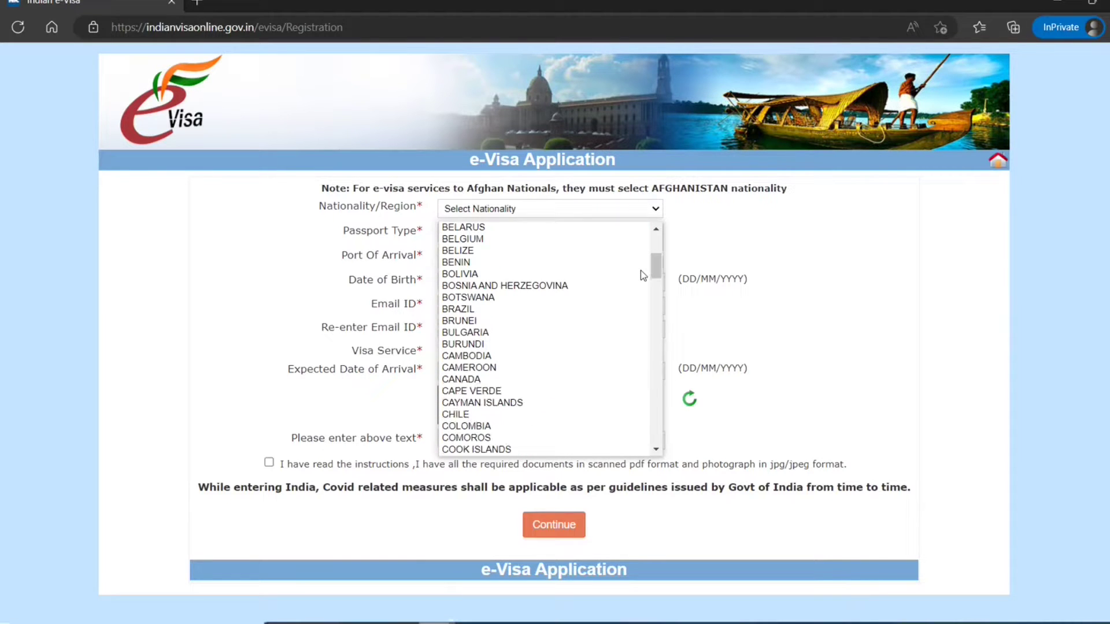
left_click(537, 380)
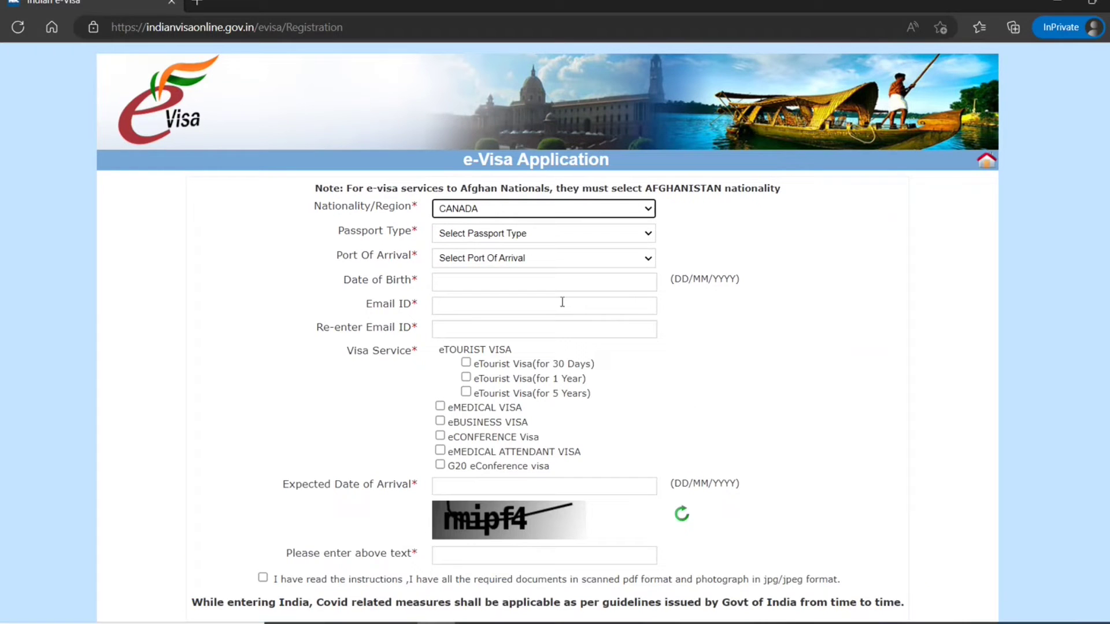
- Set passport type to ORDINARY PASSPORT and port of arrival to DELHI AIRPORT
left_click(650, 236)
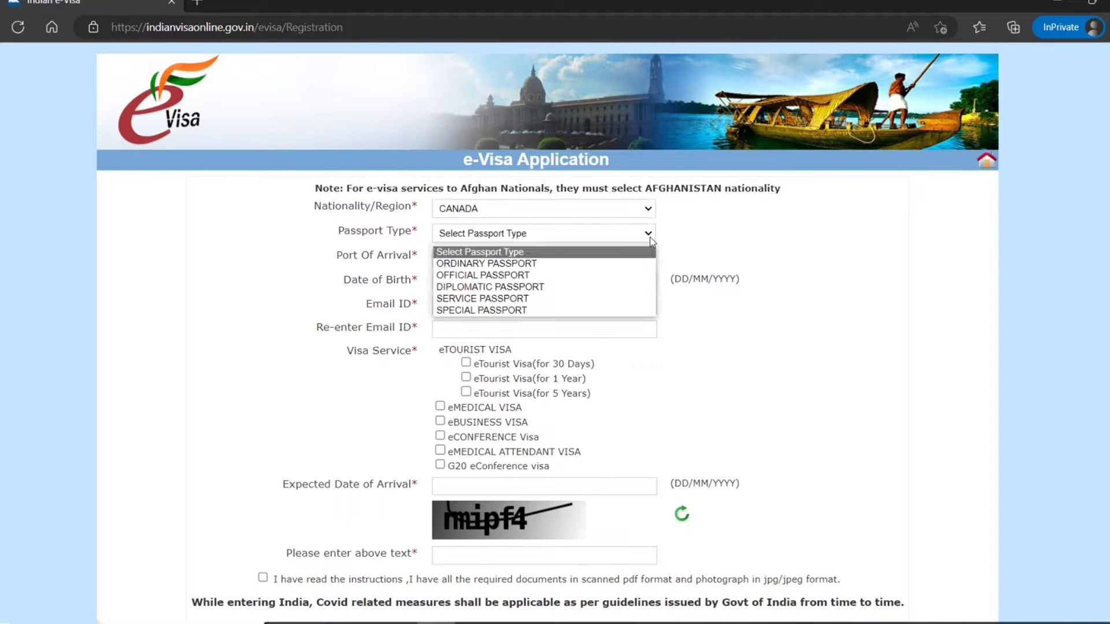
left_click(631, 264)
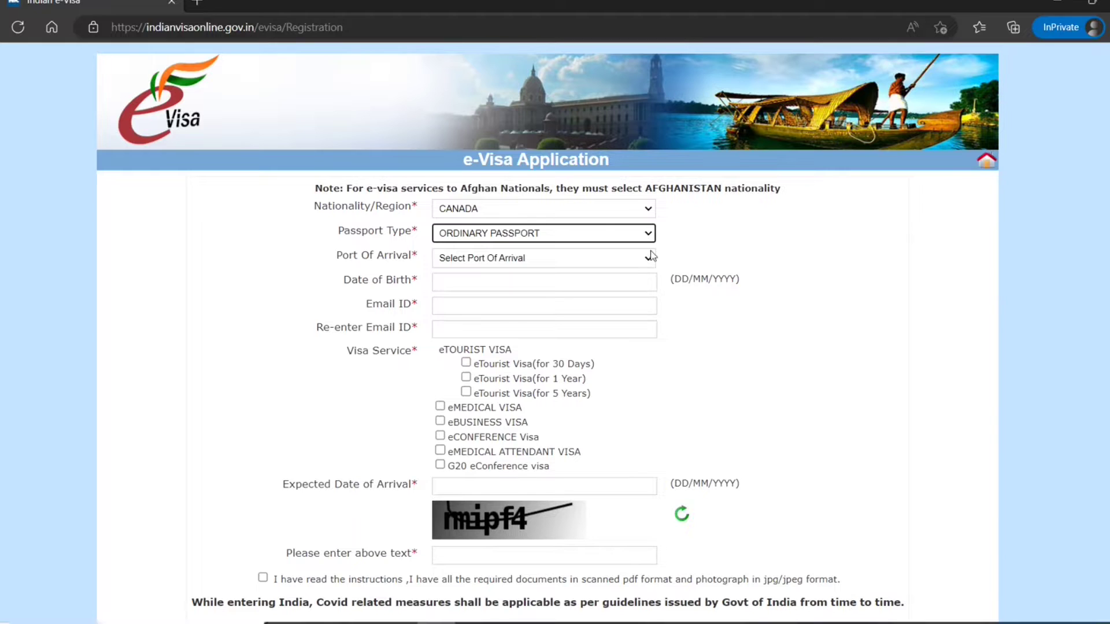
left_click(647, 256)
left_click_drag(653, 334, 636, 377)
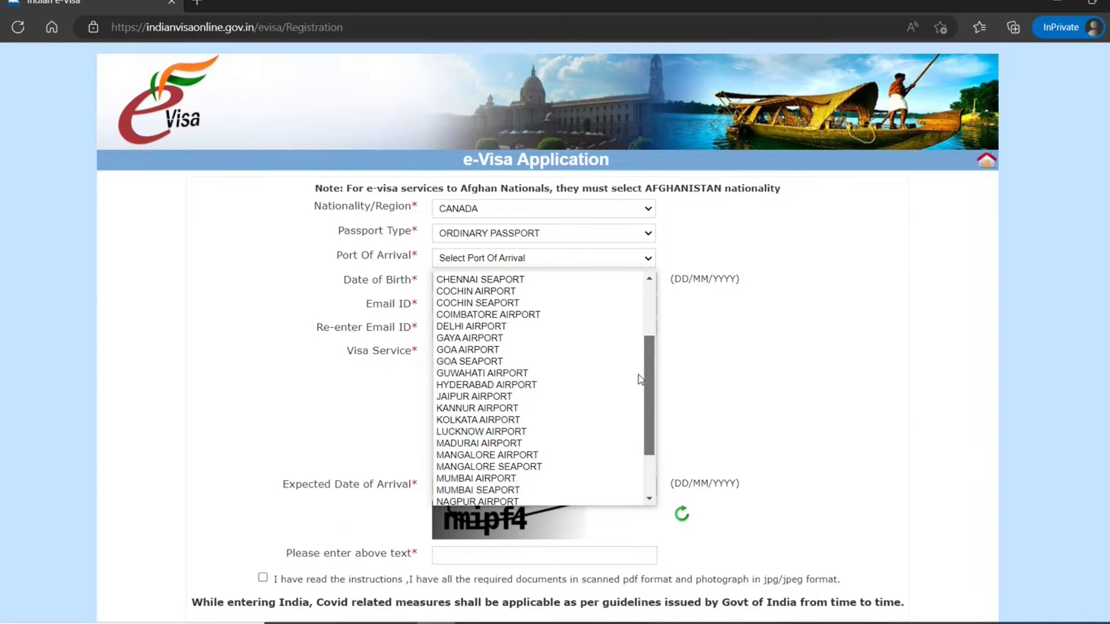
left_click(517, 327)
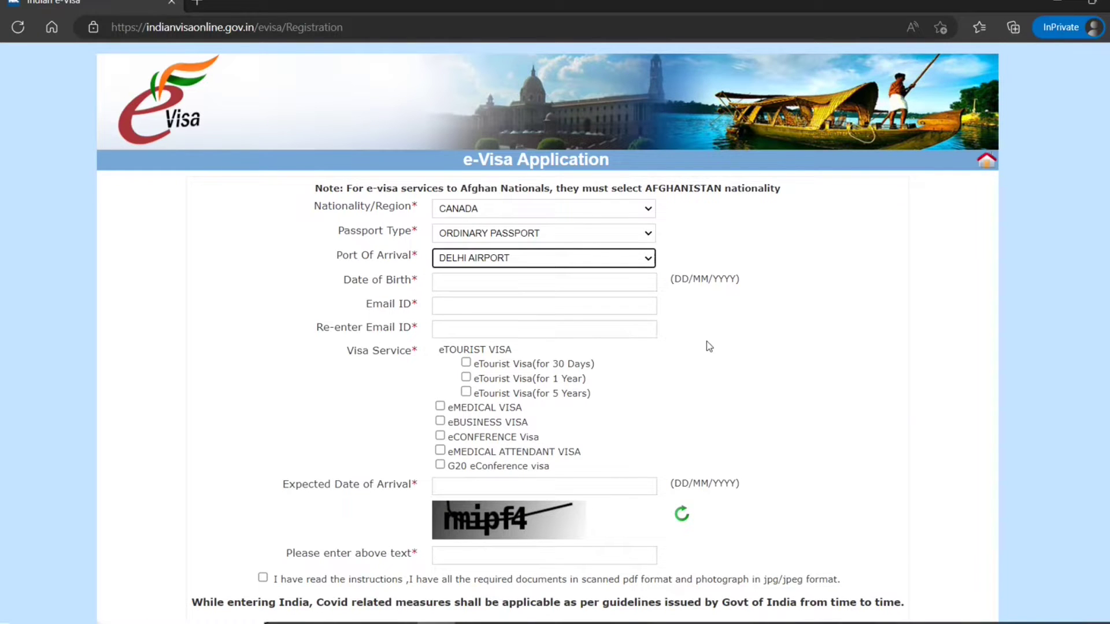
- Set the date of birth to 5 December 1985 in the calendar
left_click(633, 286)
left_click(548, 305)
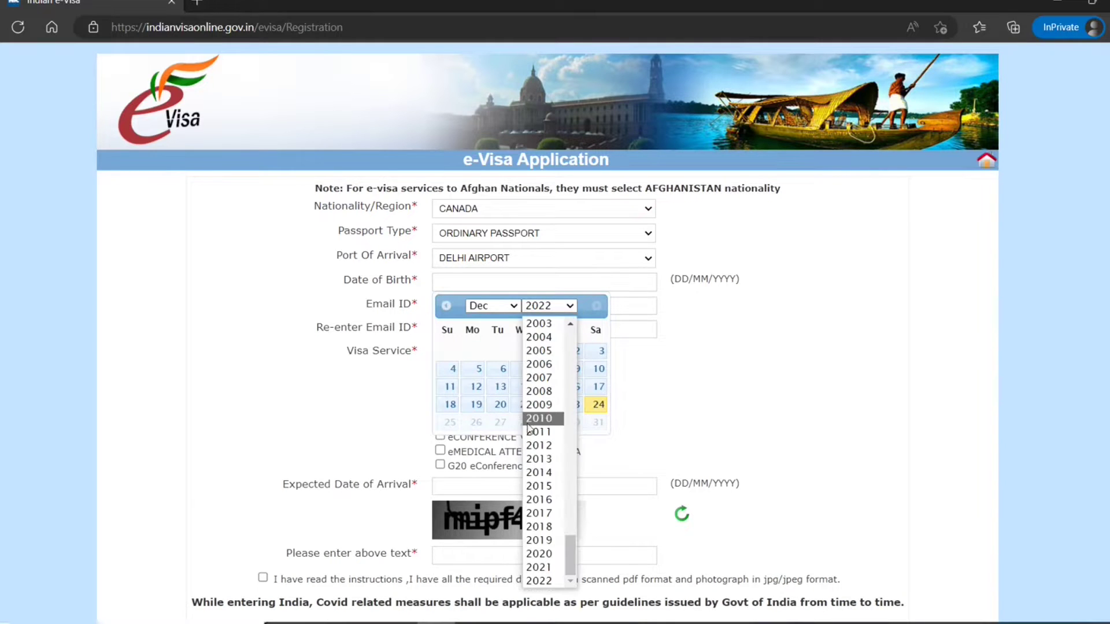
scroll(529, 428, "up", 8)
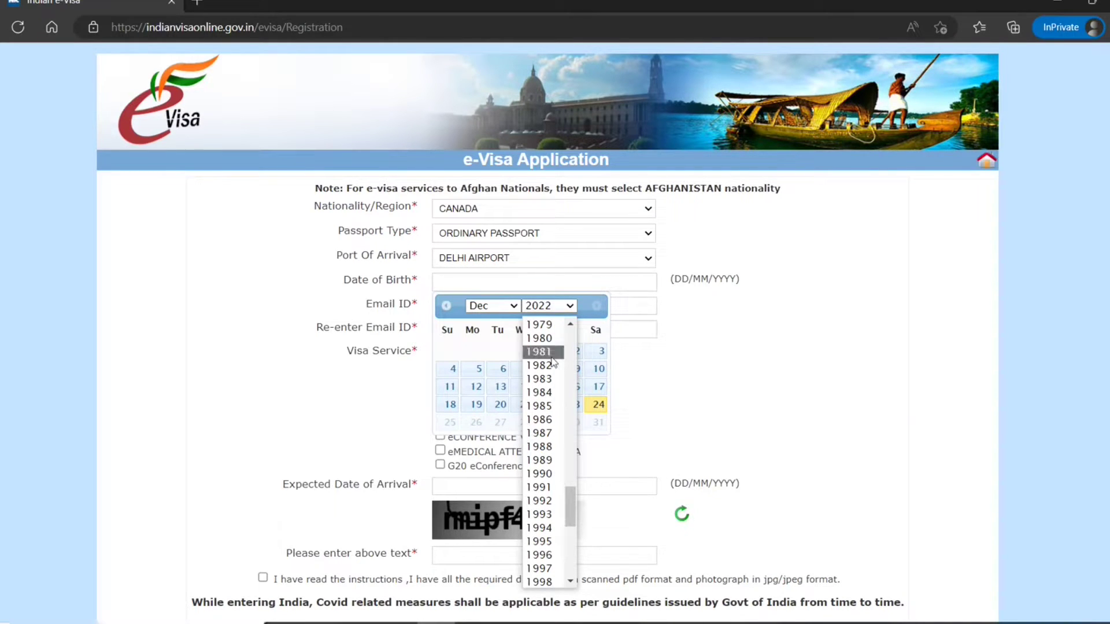
left_click(542, 406)
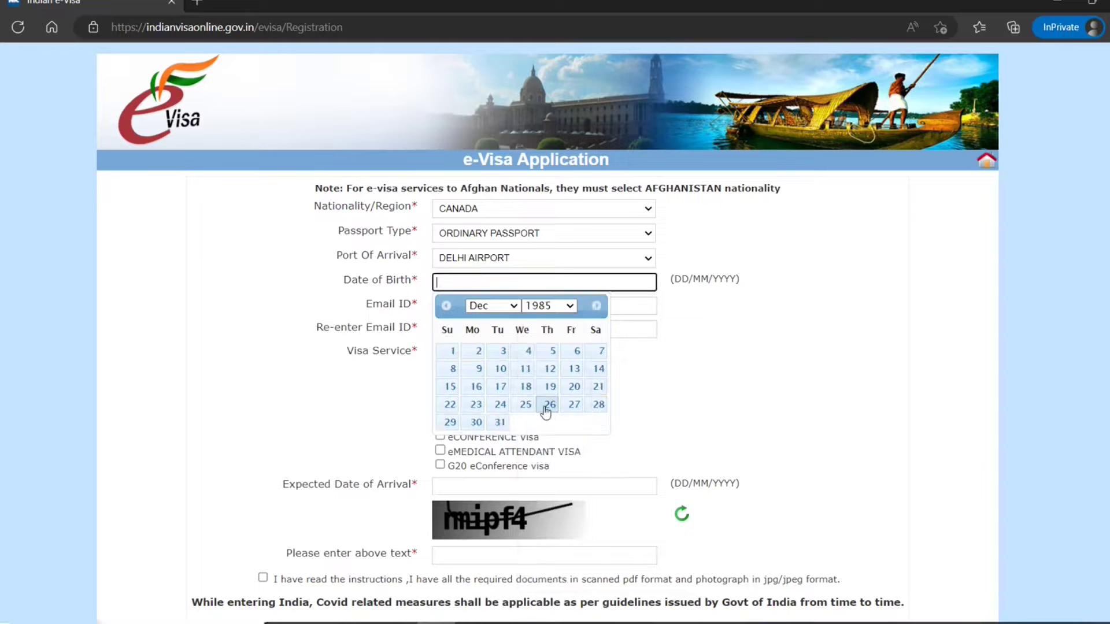
left_click(555, 351)
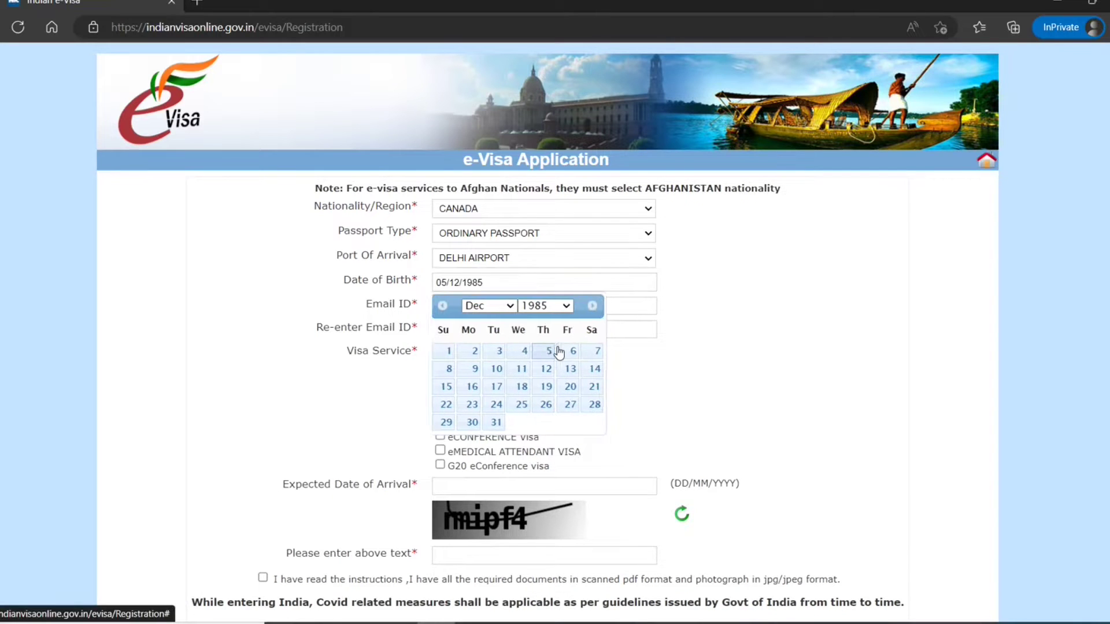
- Enter the applicant's e-mail address and re-enter it in the confirmation field
left_click(627, 319)
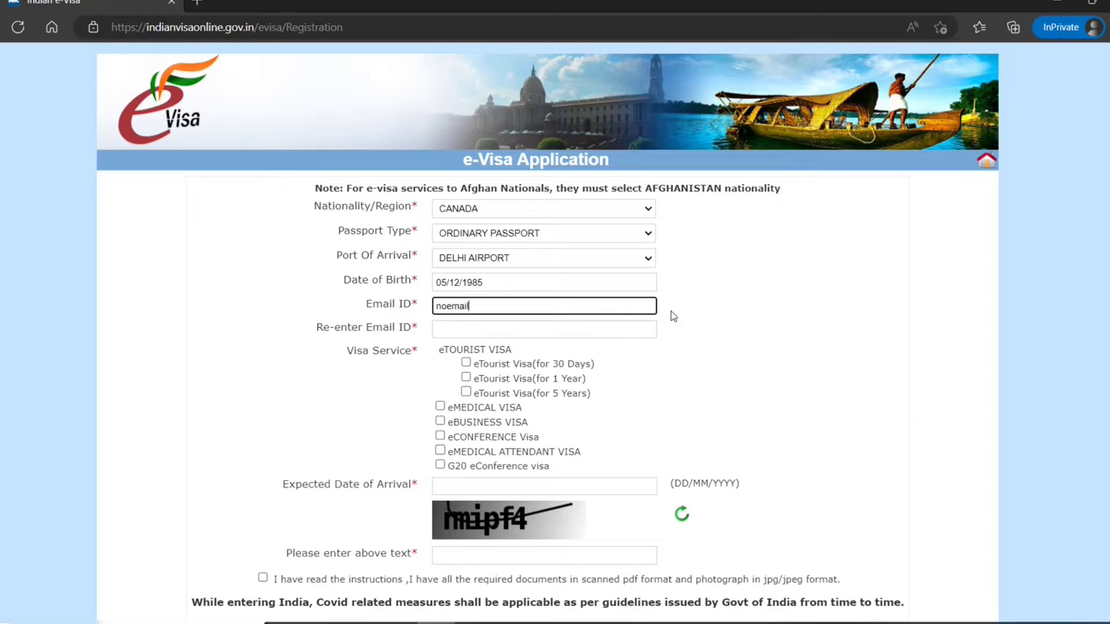
type("noemail@noemail.email")
left_click(666, 328)
left_click(584, 334)
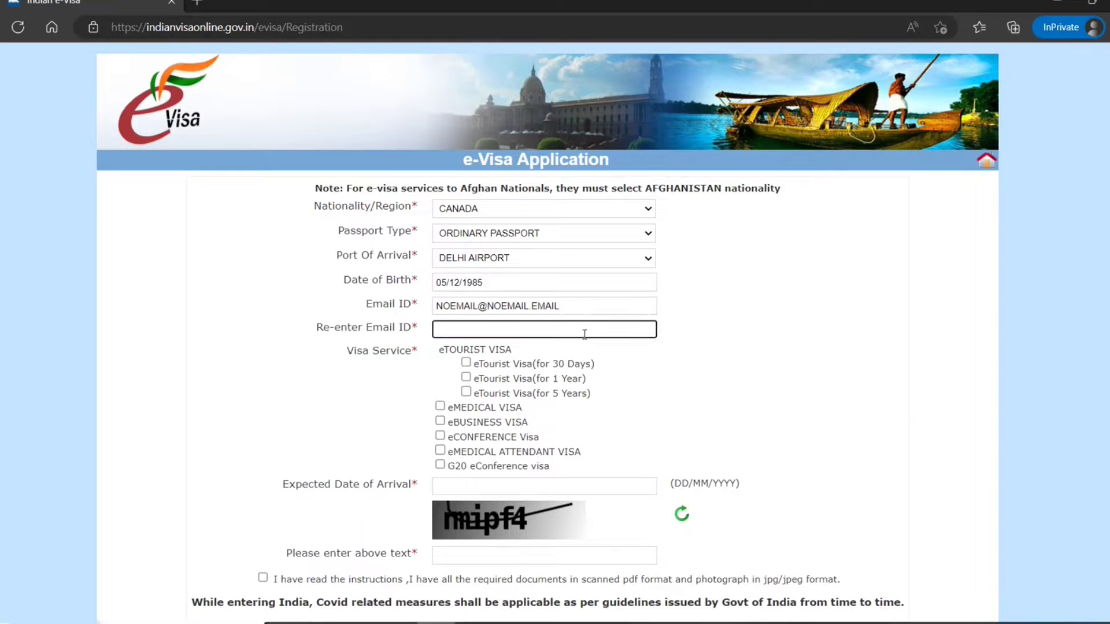
type("noemail@noemail.email")
left_click(606, 376)
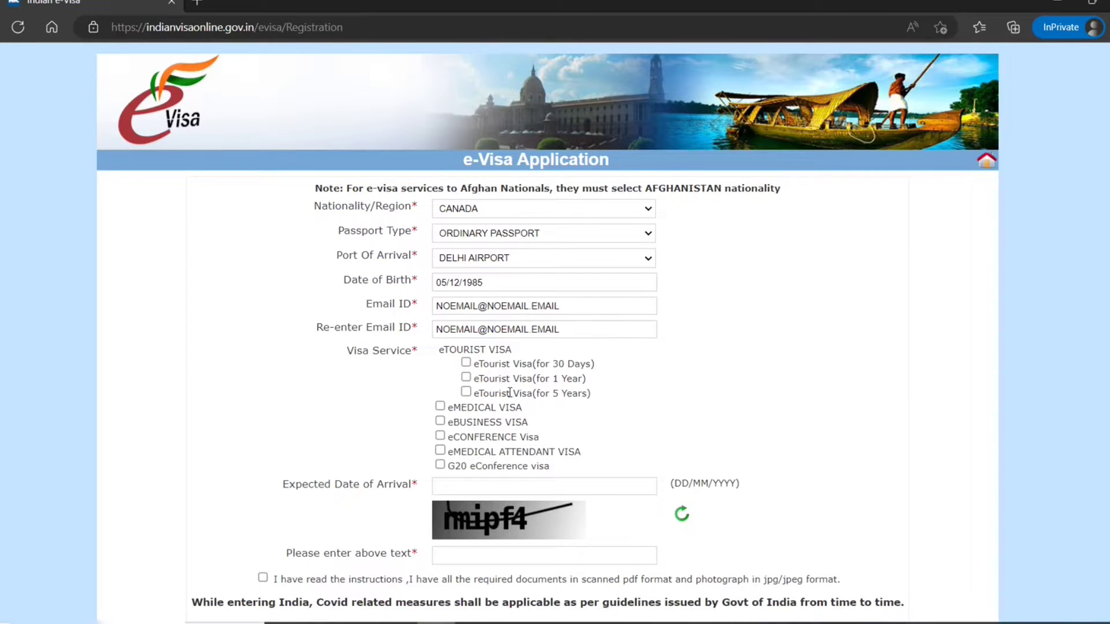
- Choose the eTourist Visa (5 Years) with purpose MEETING FRIENDS/RELATIVES
left_click(466, 392)
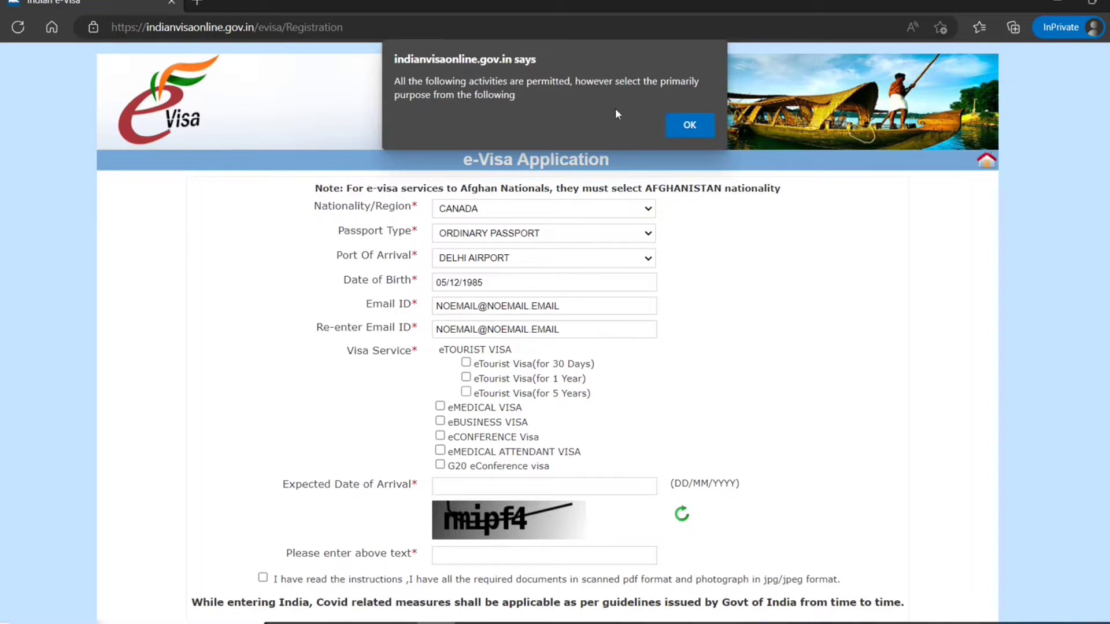
left_click(678, 126)
scroll(549, 324, "down", 3)
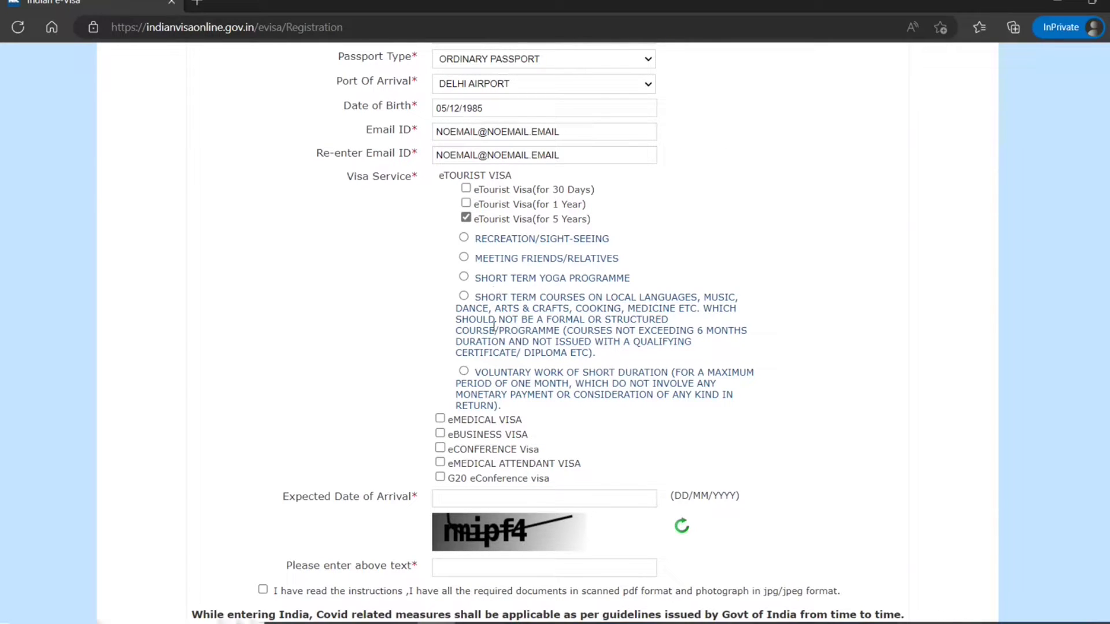
left_click(464, 258)
scroll(604, 294, "down", 2)
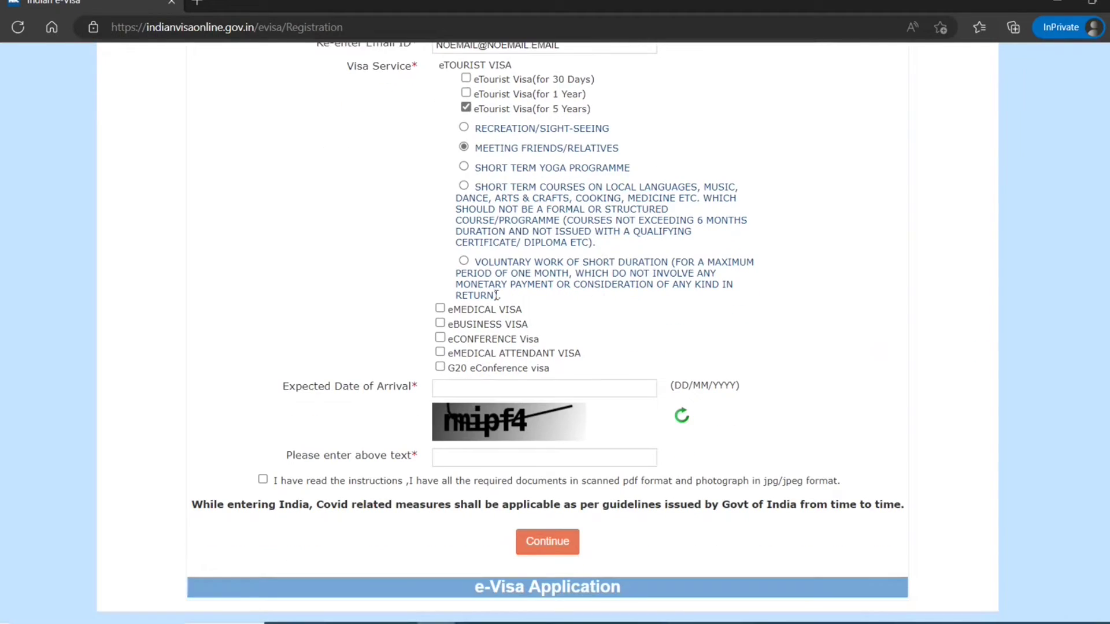
- Set the expected arrival date to 25 January 2023
left_click(636, 388)
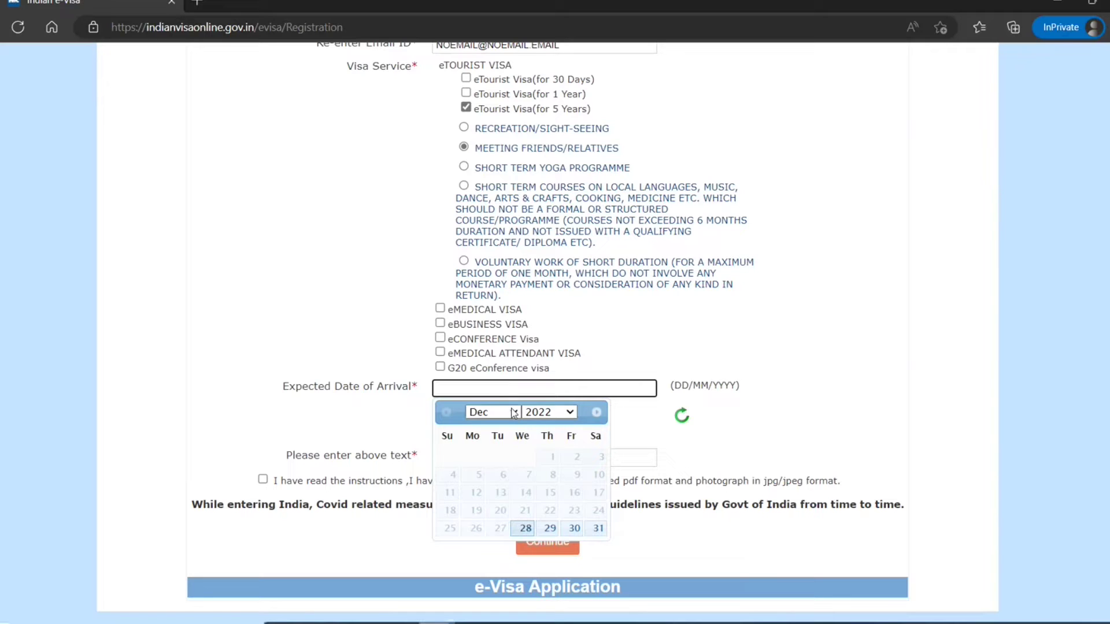
left_click(513, 413)
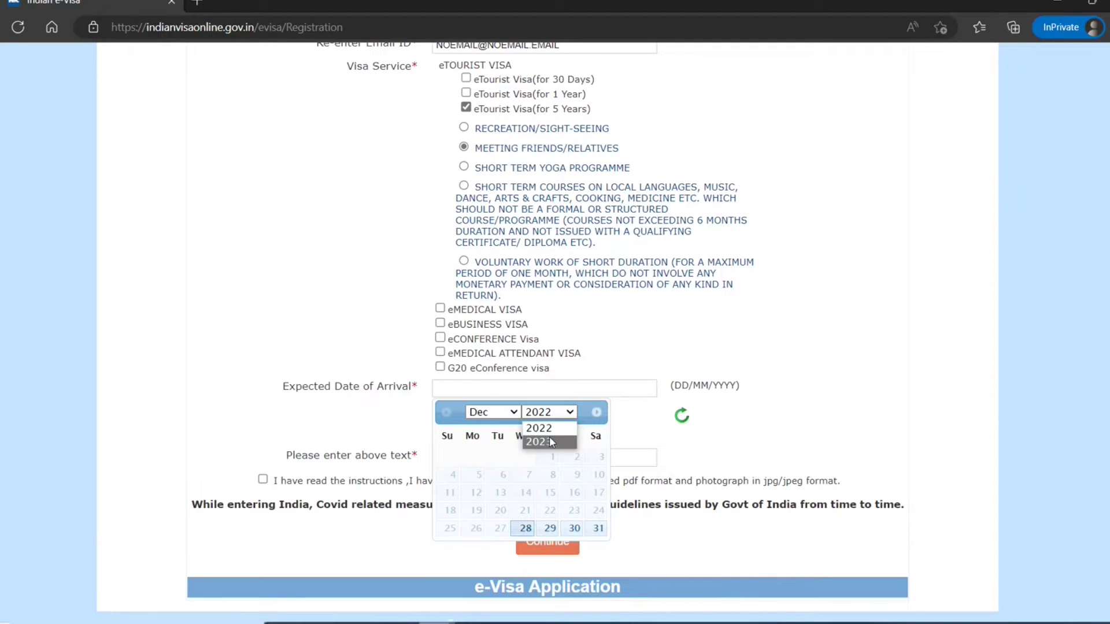
left_click(546, 442)
left_click(507, 413)
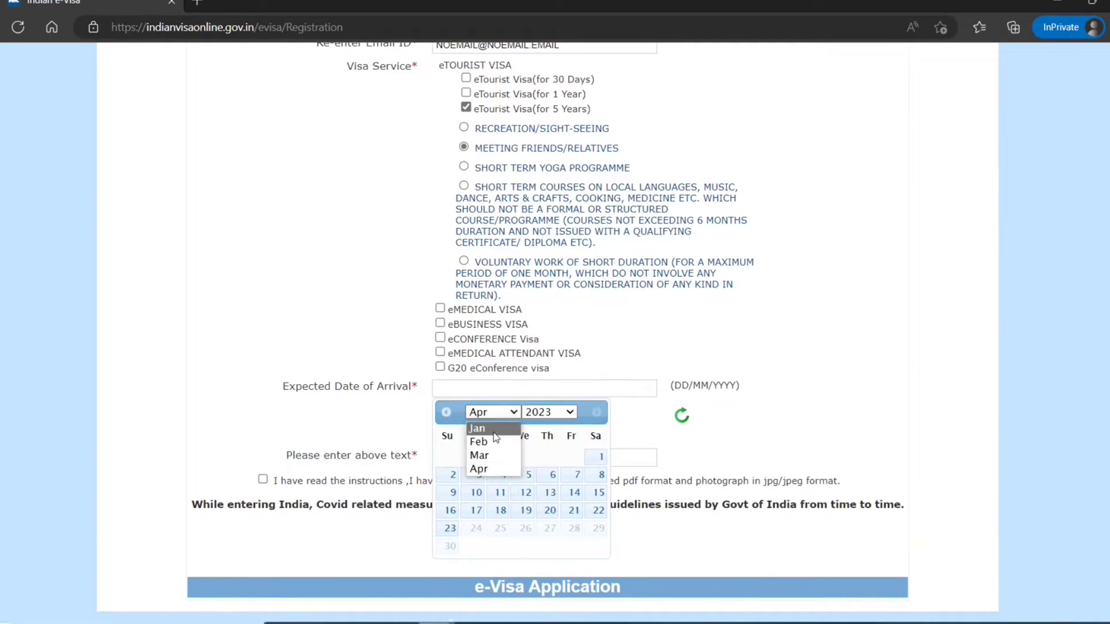
left_click(492, 429)
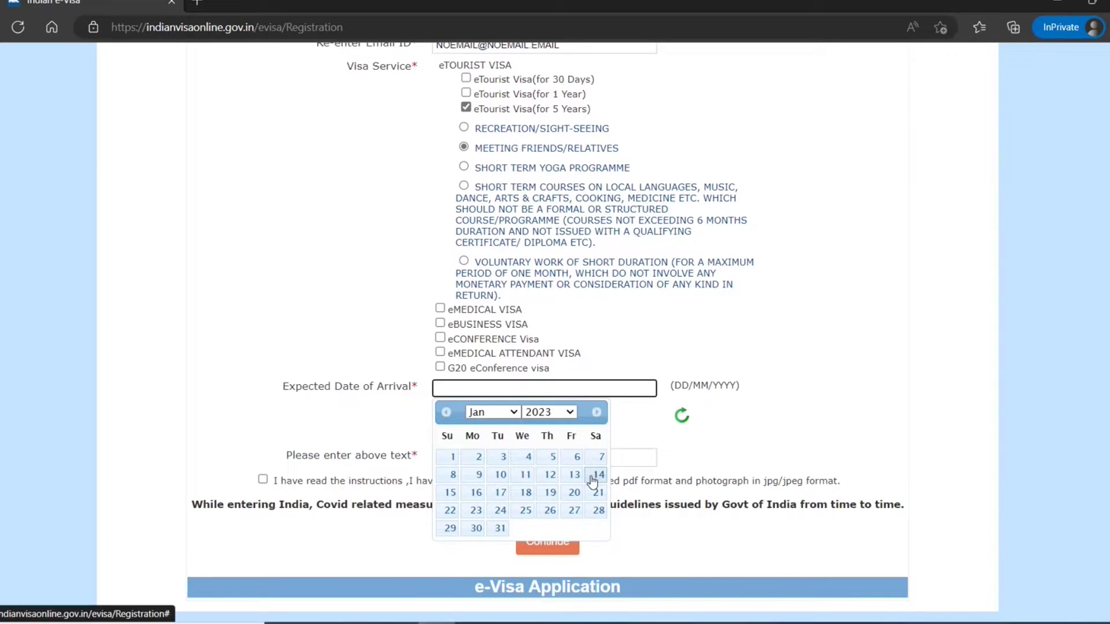
left_click(525, 511)
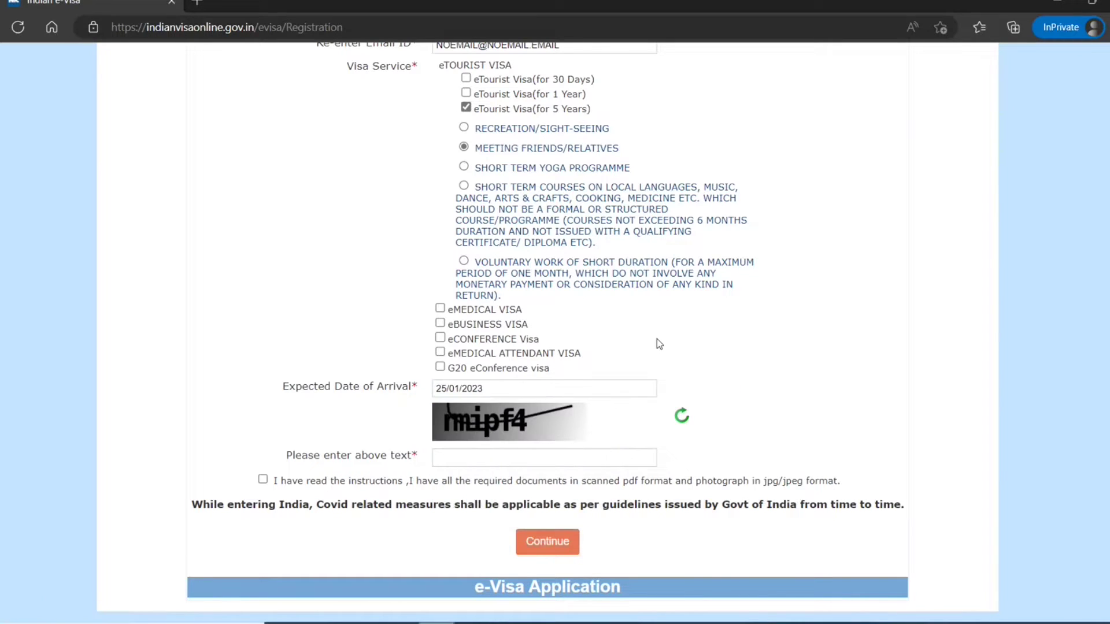
- Enter the captcha, tick the instructions declaration, continue, and acknowledge the required-documents note
left_click(539, 462)
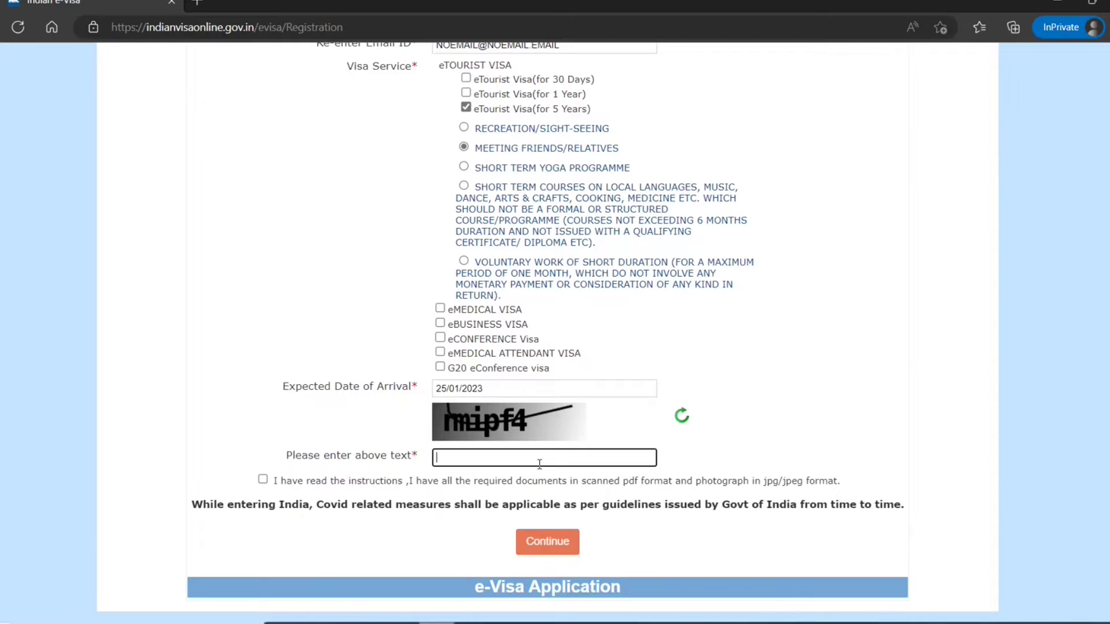
type("rmipf4")
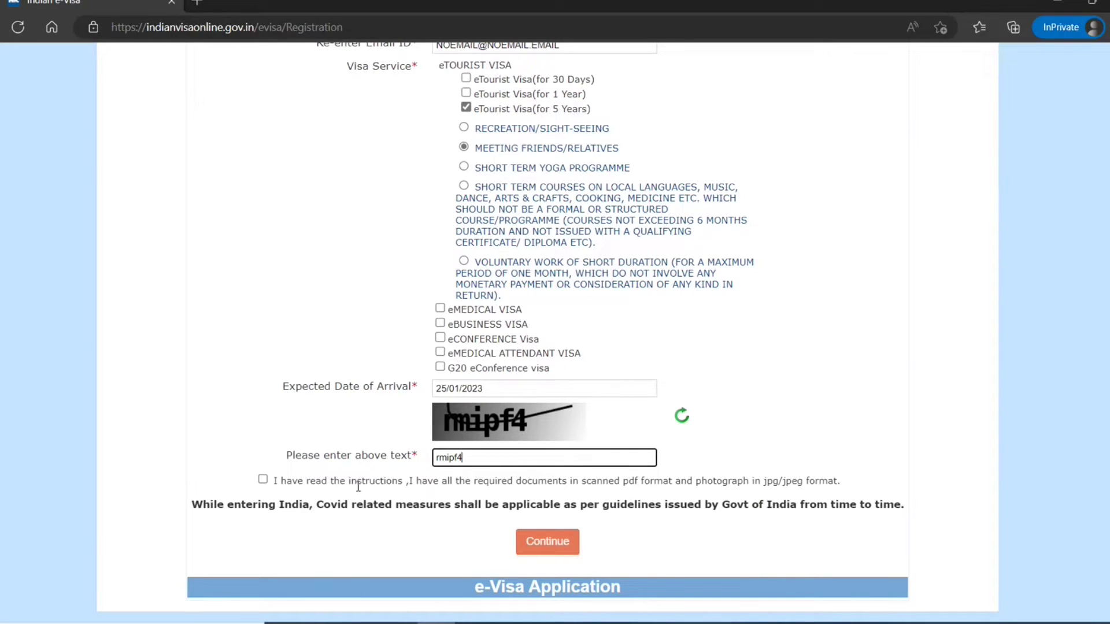
left_click(263, 480)
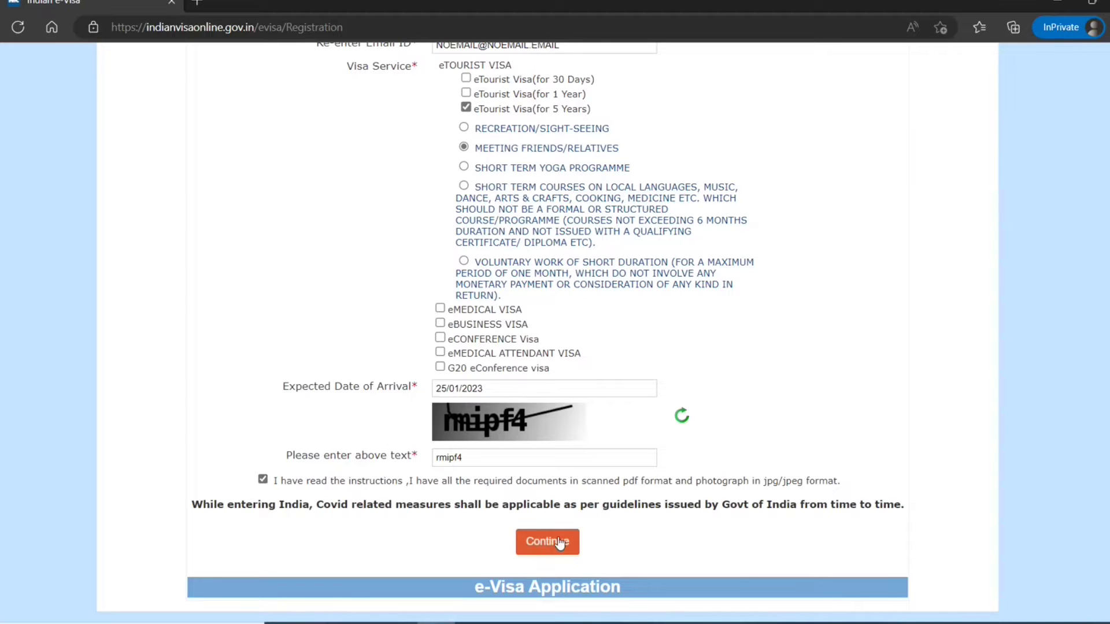
left_click(558, 540)
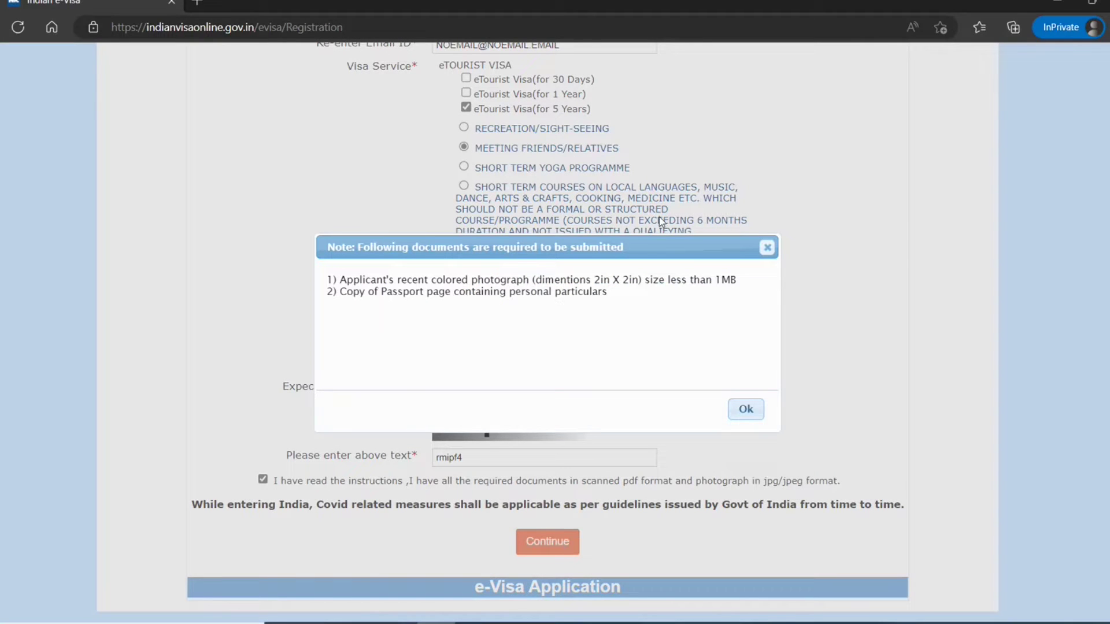
left_click_drag(468, 279, 648, 281)
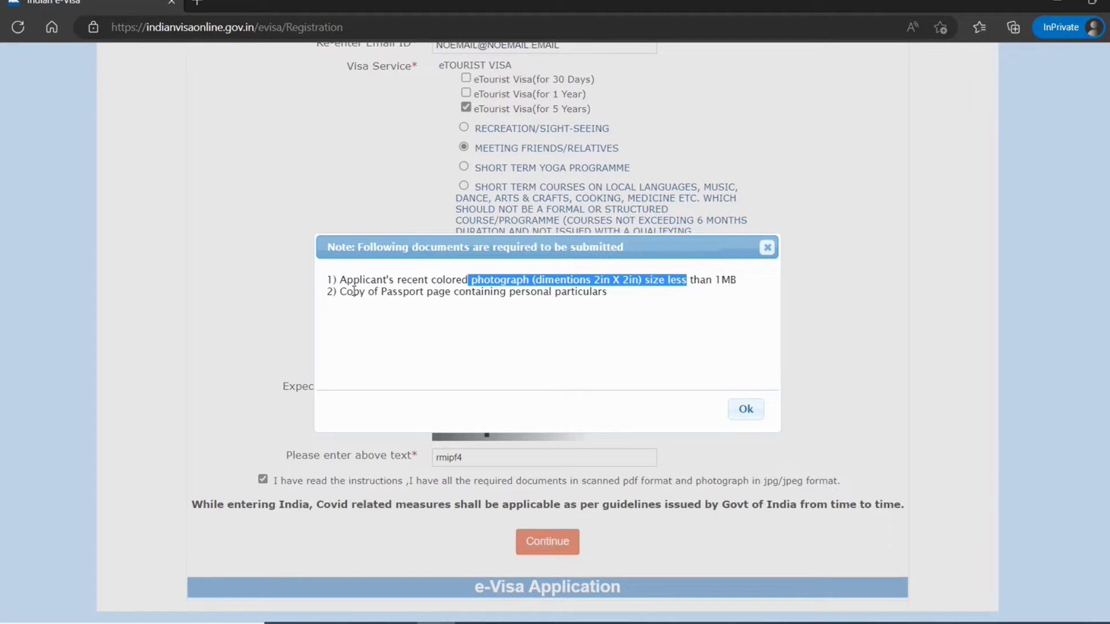
left_click_drag(352, 292, 490, 292)
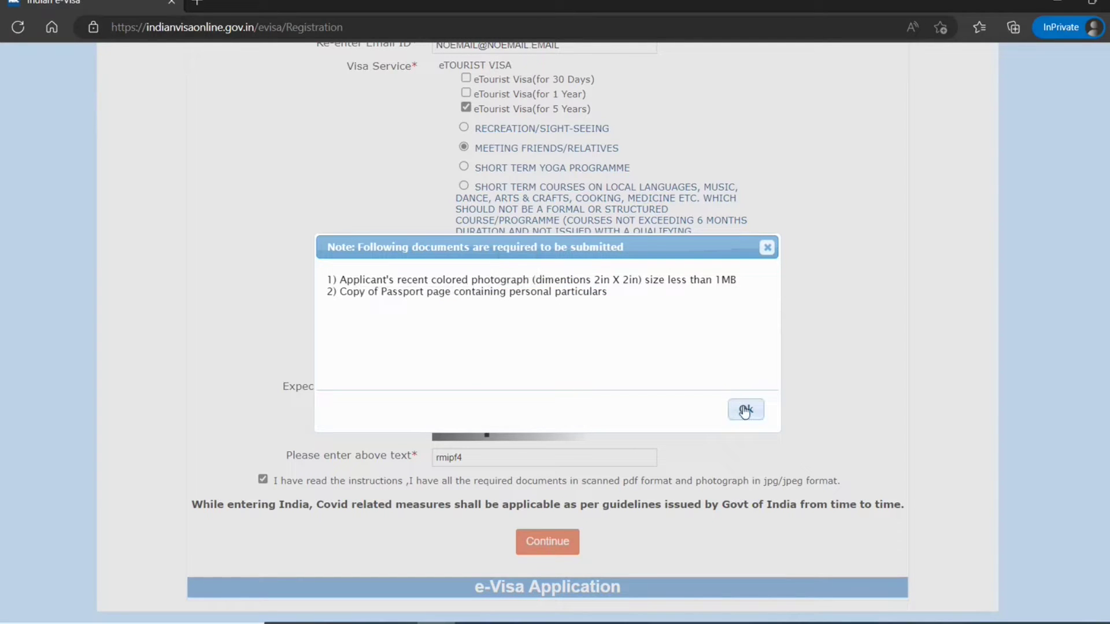
left_click(745, 409)
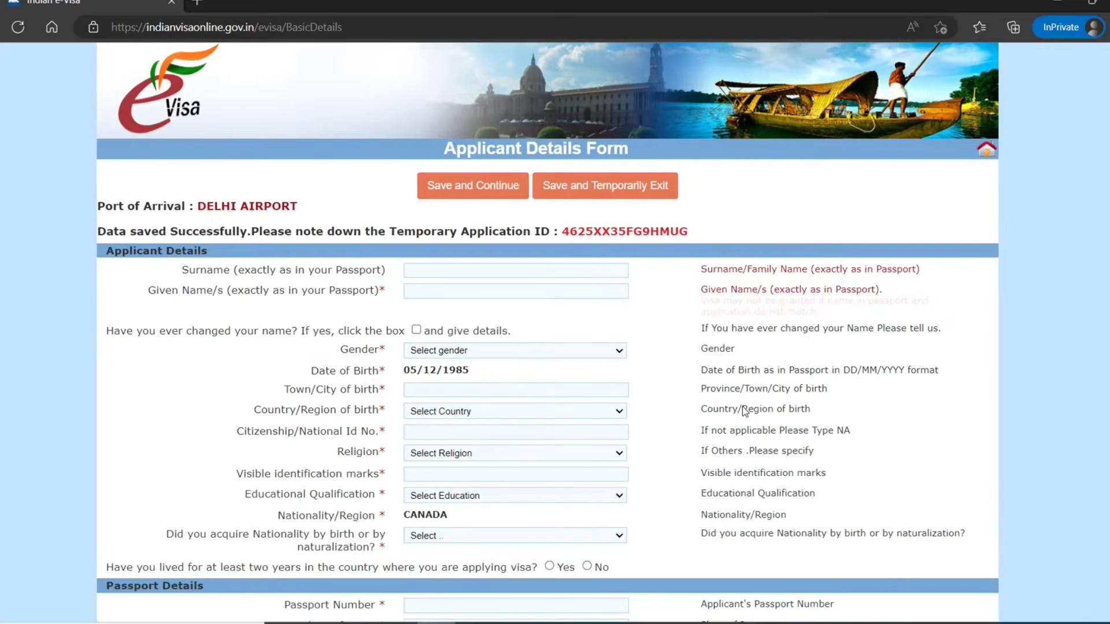
- Enter the applicant's surname and given name, and set gender to MALE
scroll(743, 409, "down", 4)
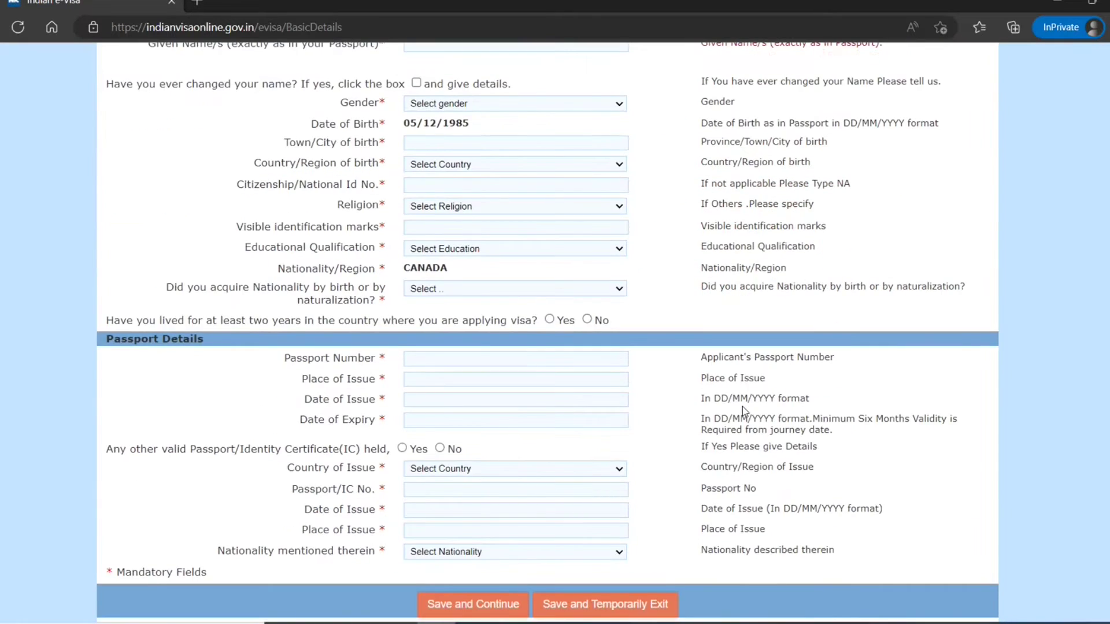
scroll(742, 407, "up", 4)
left_click(602, 270)
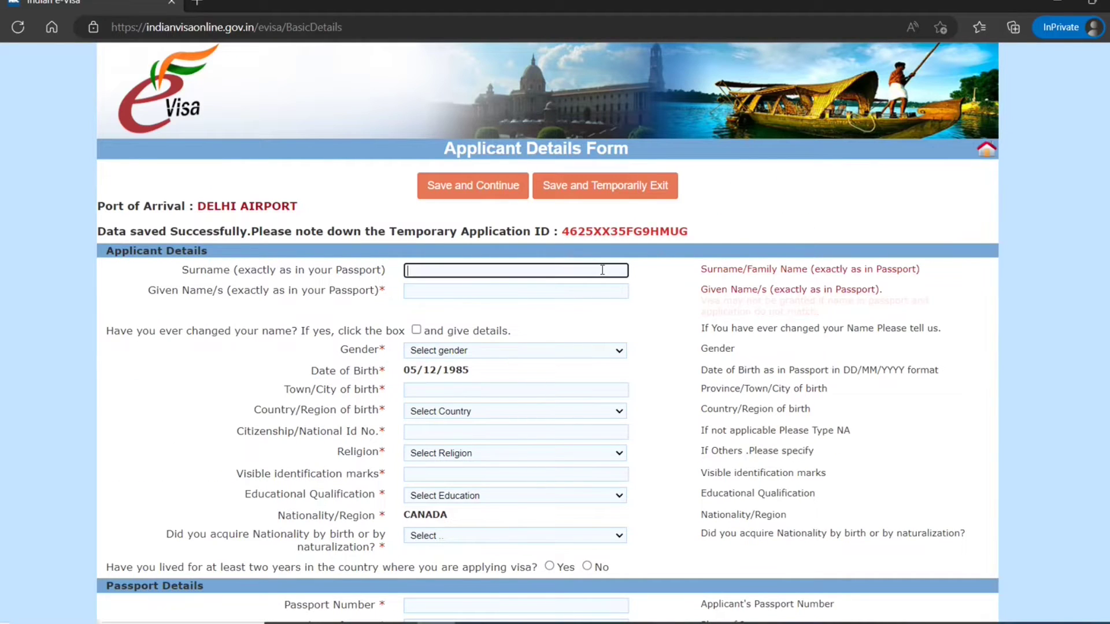
type("SMITH")
key("Tab")
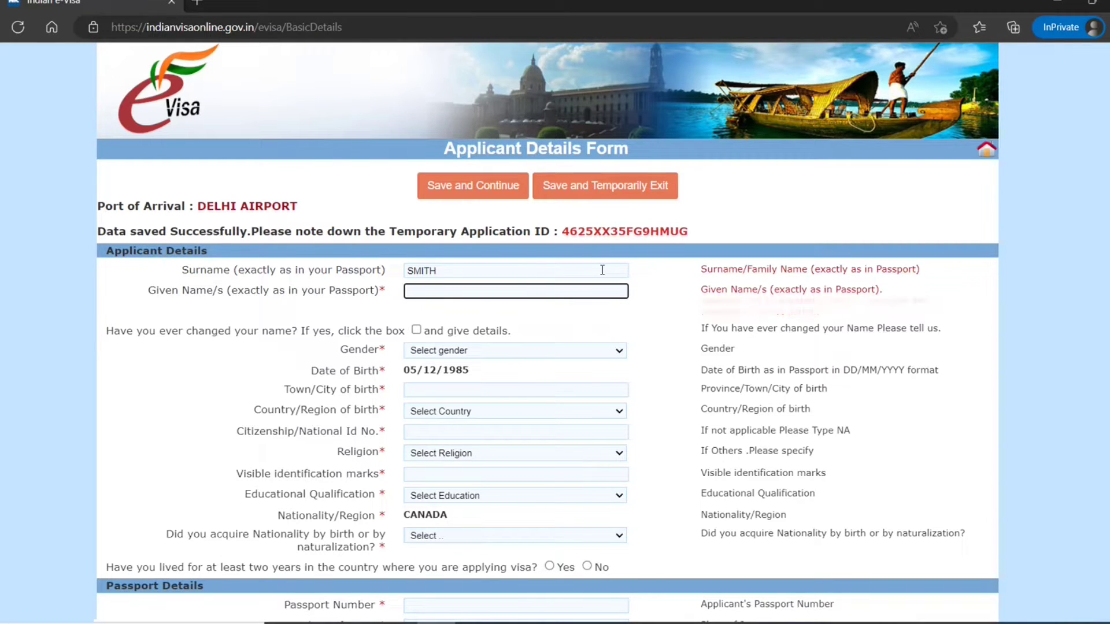
type("john")
key("Tab")
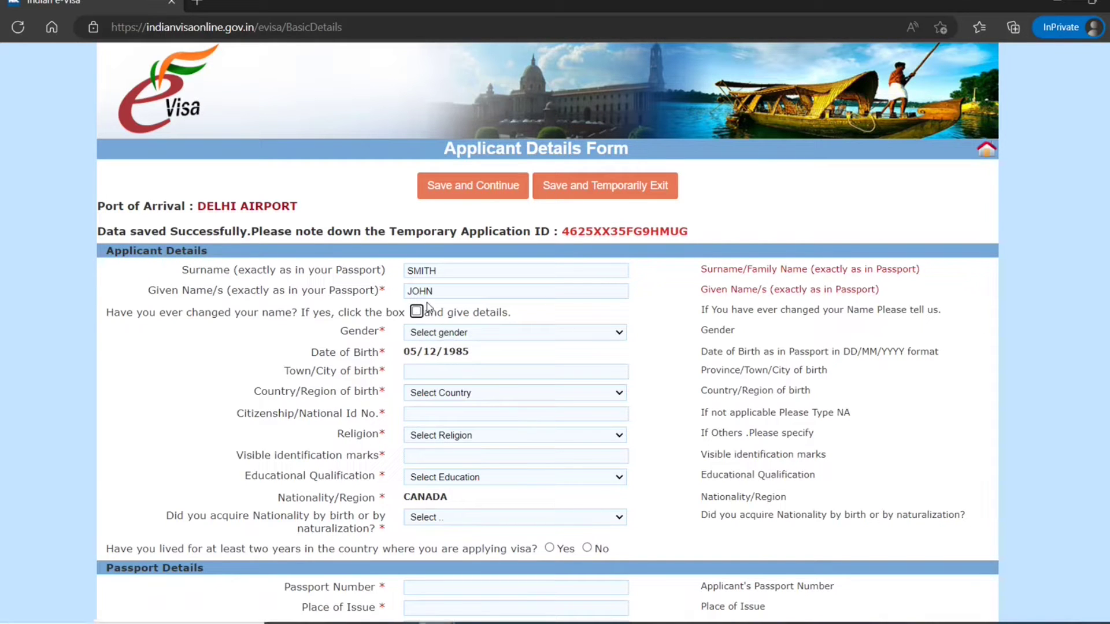
left_click(416, 311)
left_click(417, 311)
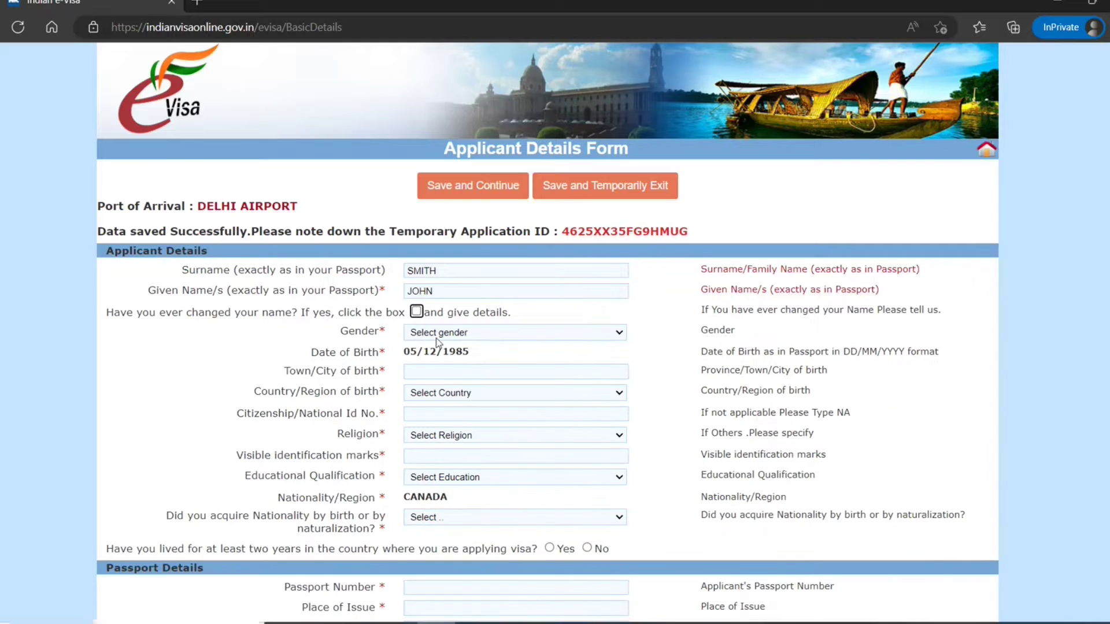
left_click(437, 342)
left_click(437, 362)
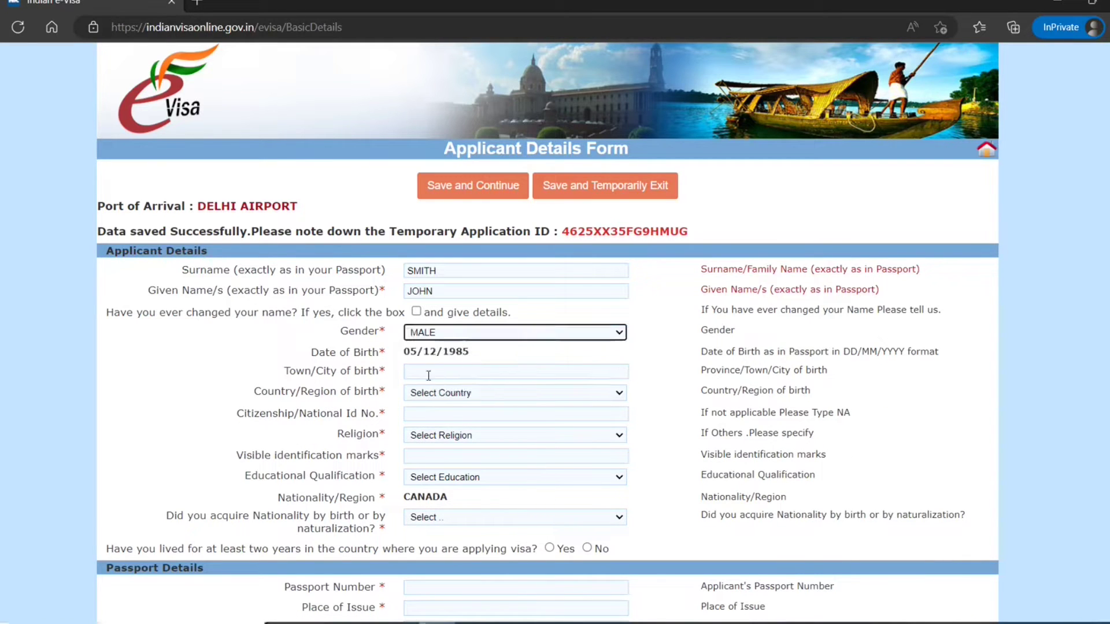
- Set birthplace TORONTO, birth country CANADA, citizenship ID NA, and religion HINDU
left_click(442, 374)
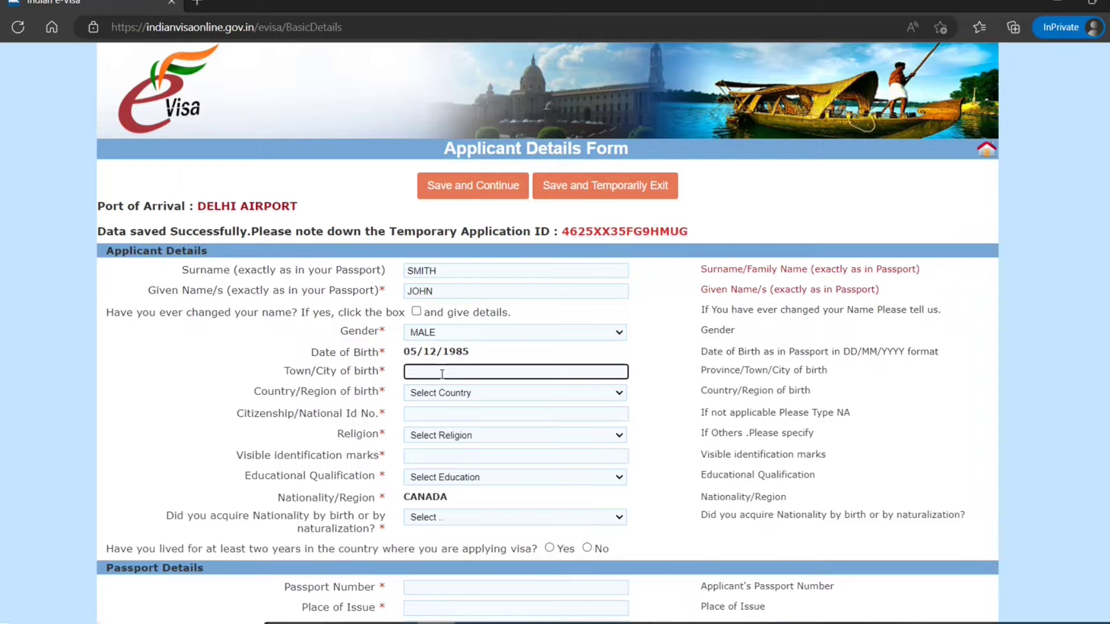
type("toronto")
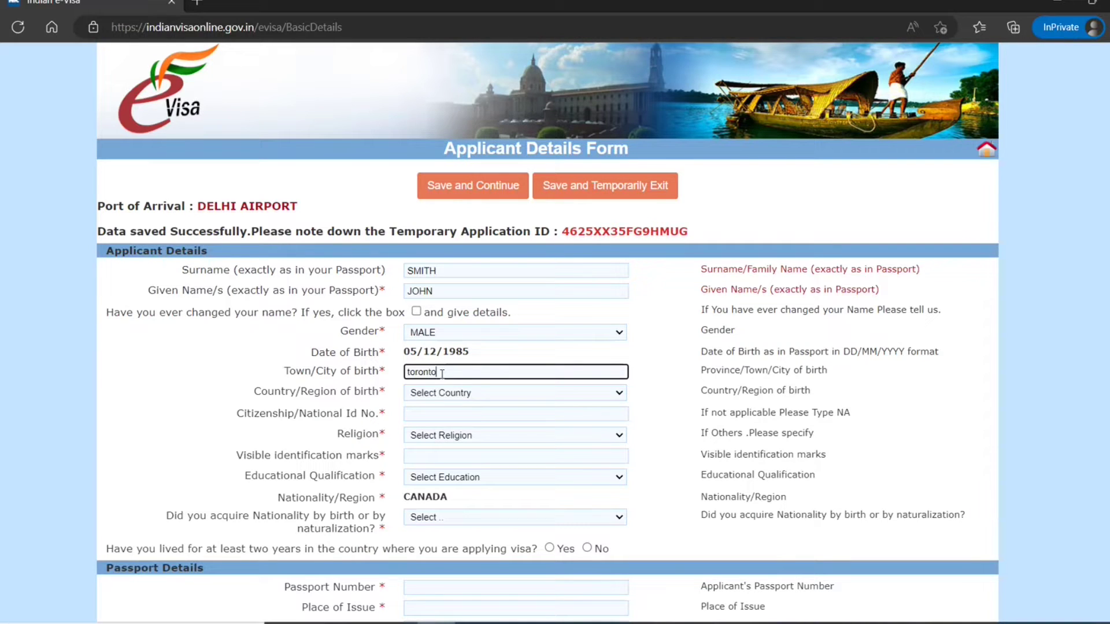
key("Tab")
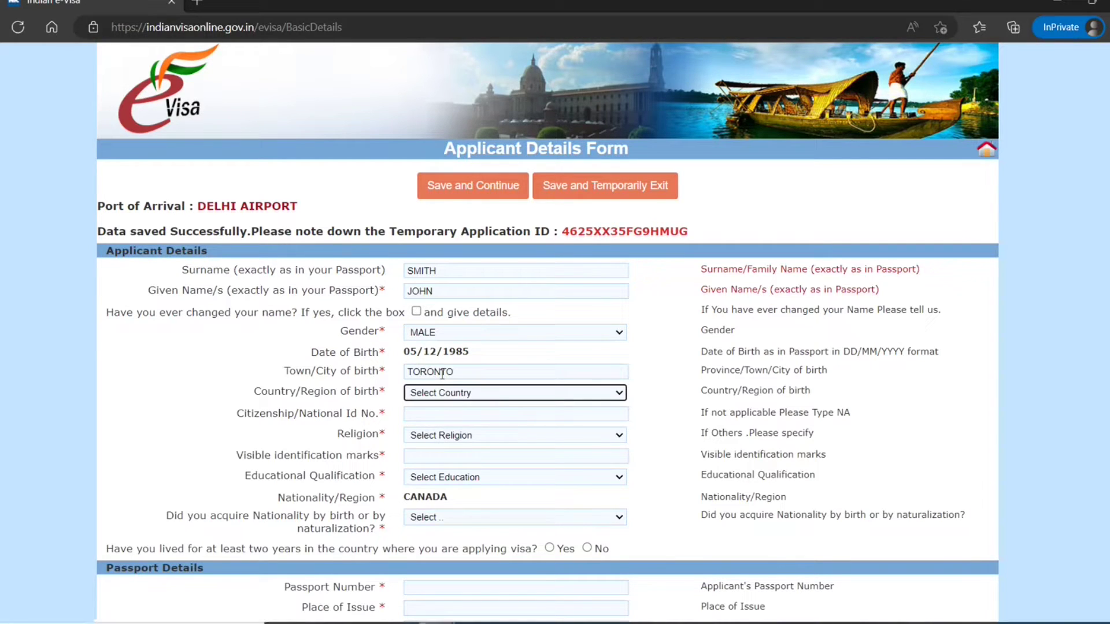
key("c")
key("c")
key("c")
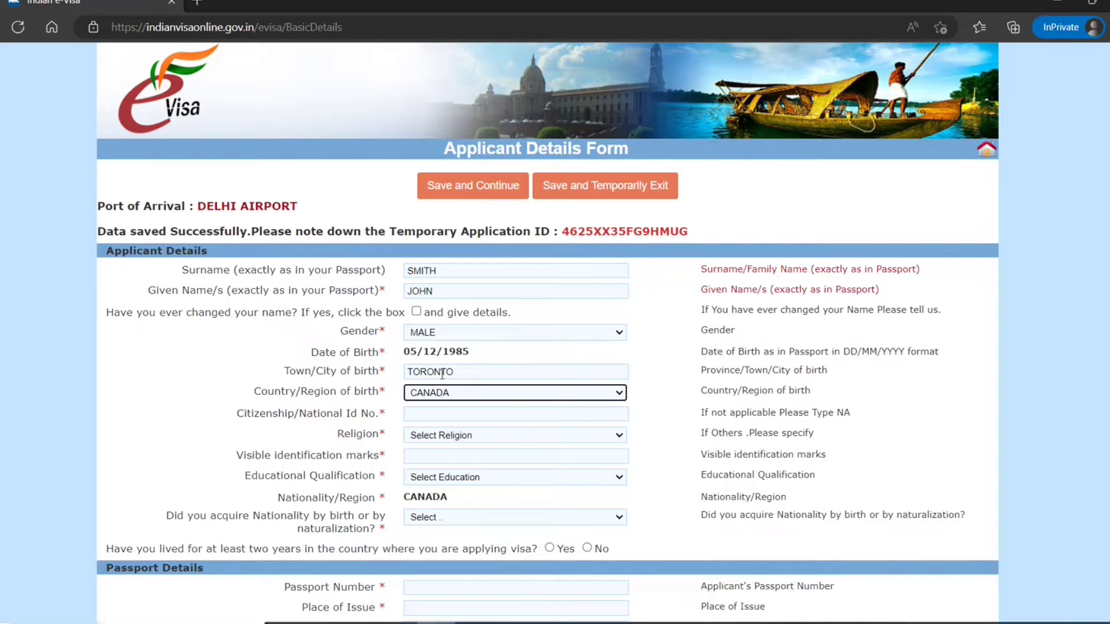
key("Tab")
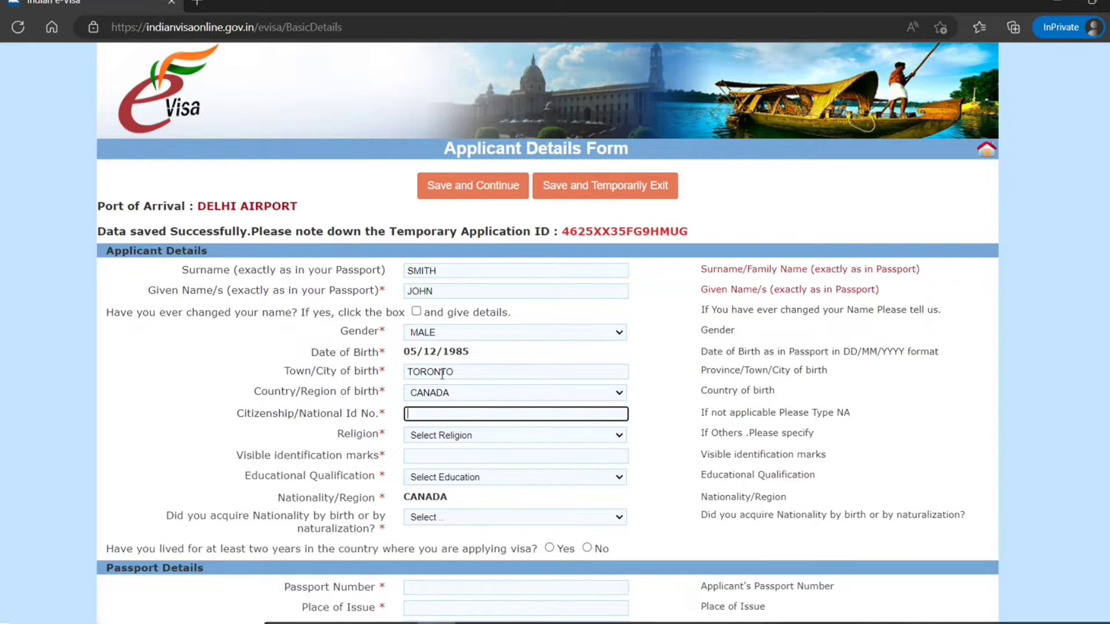
type("NA")
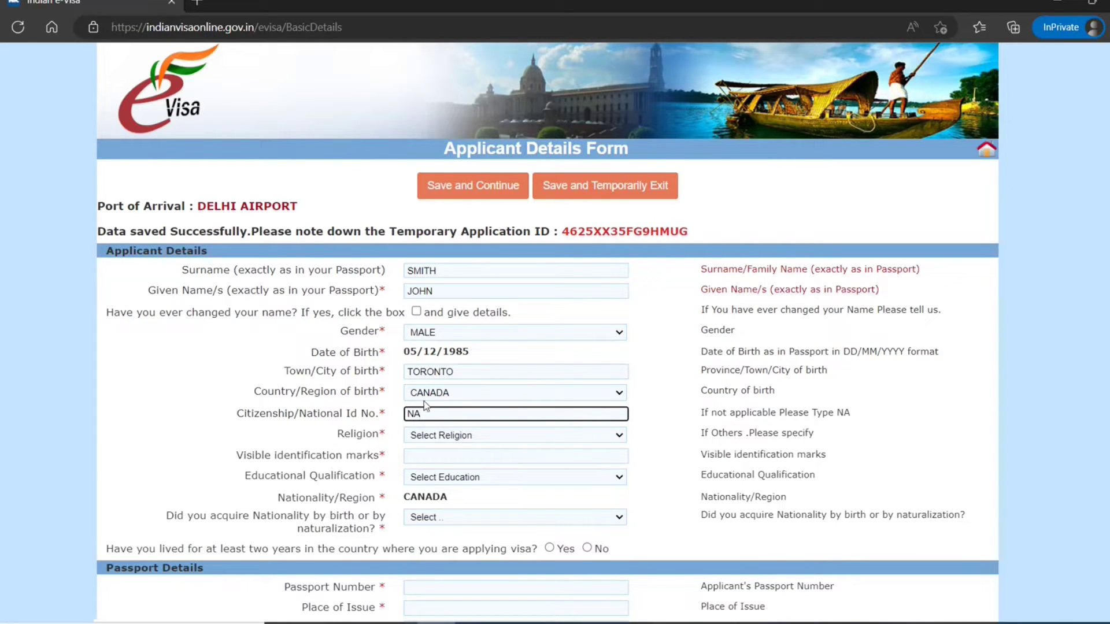
left_click(453, 438)
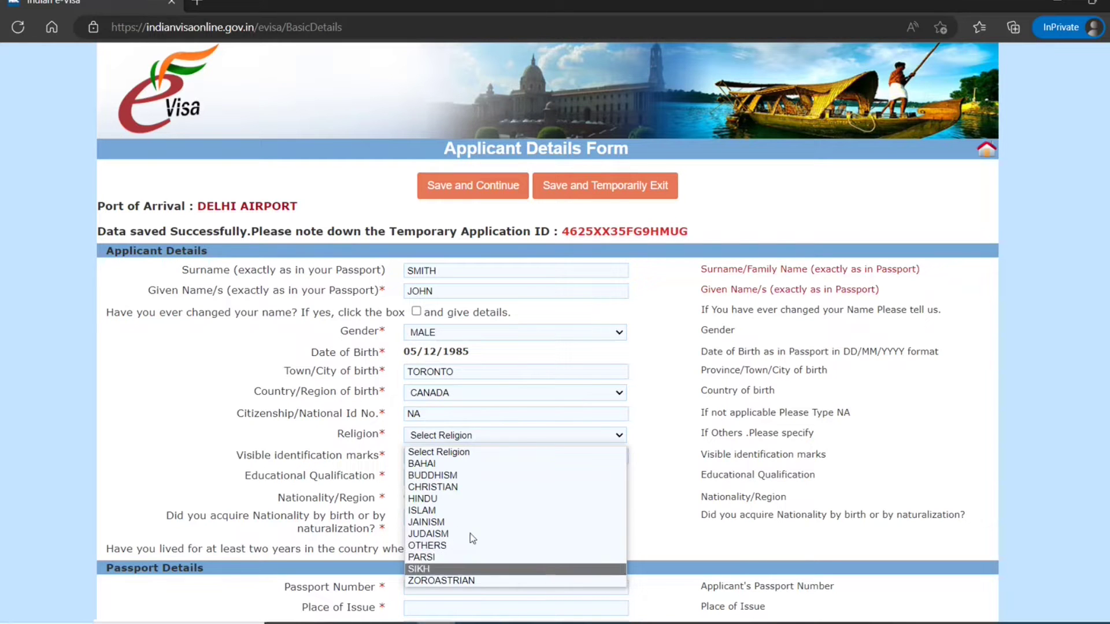
left_click(480, 498)
- Enter identification mark 'one mole on hand', education GRADUATE, and nationality acquired By Birth
scroll(380, 487, "down", 1)
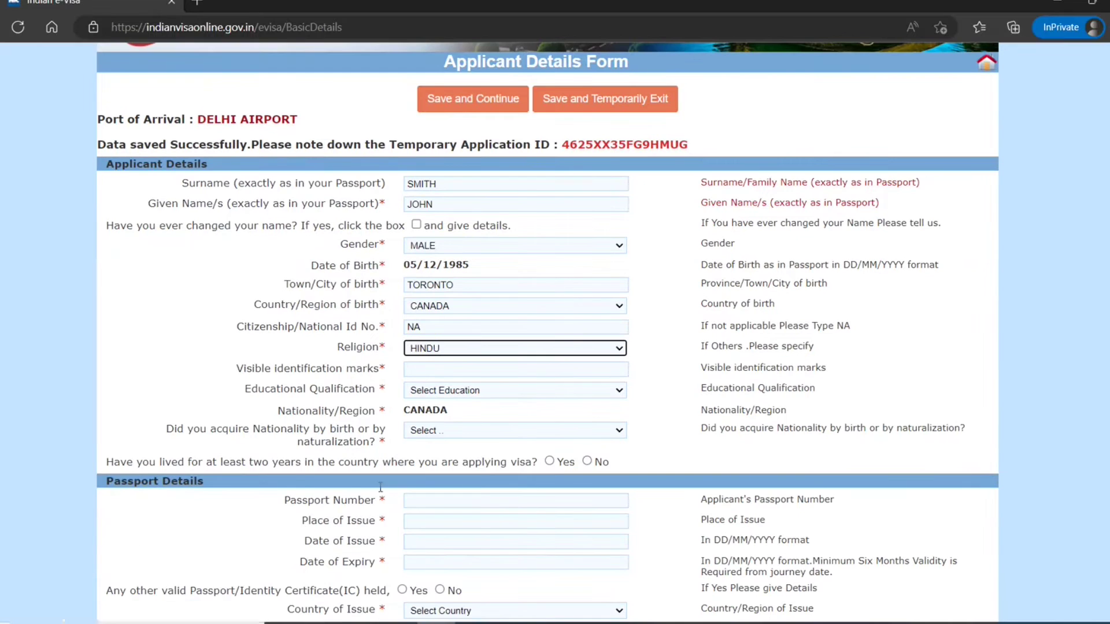
left_click(450, 366)
type("one")
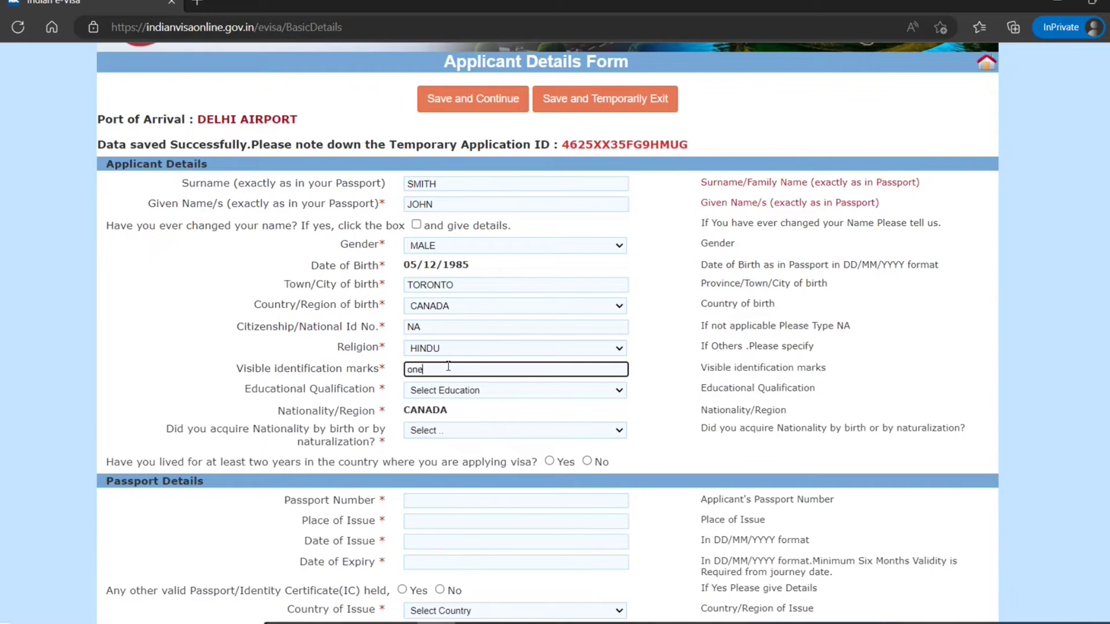
type(" mole on hand")
left_click(650, 375)
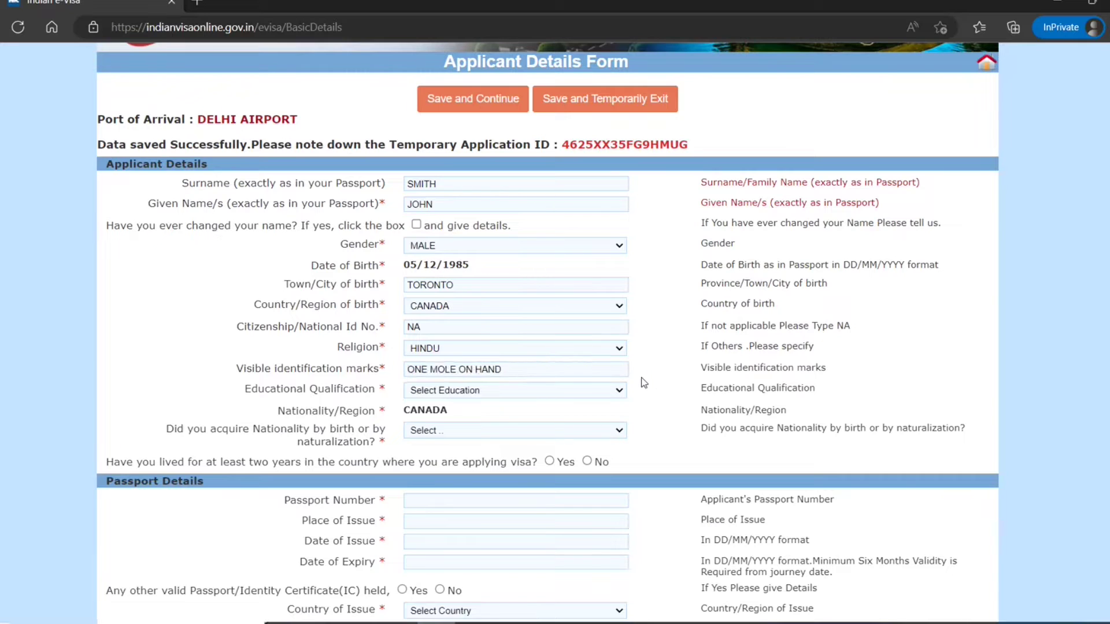
left_click(609, 392)
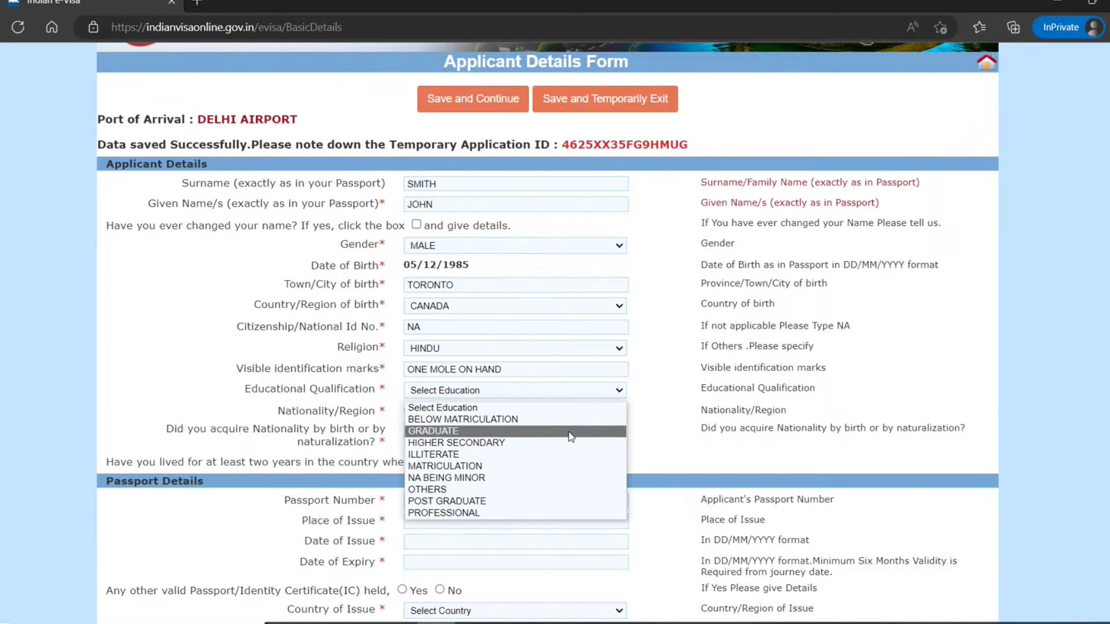
left_click(612, 430)
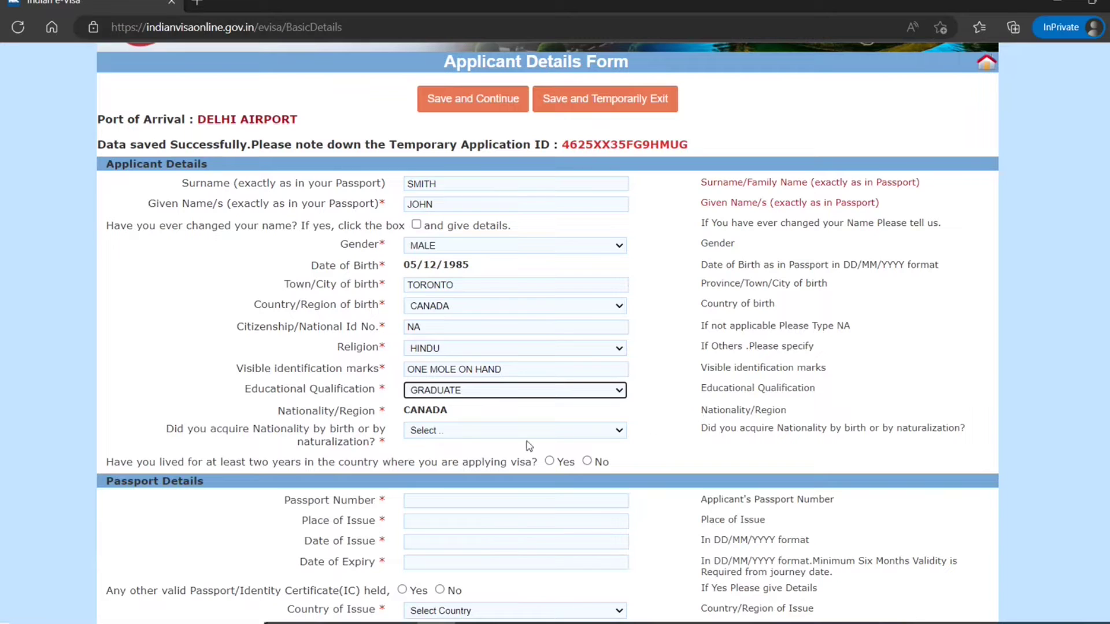
left_click(462, 432)
left_click(446, 457)
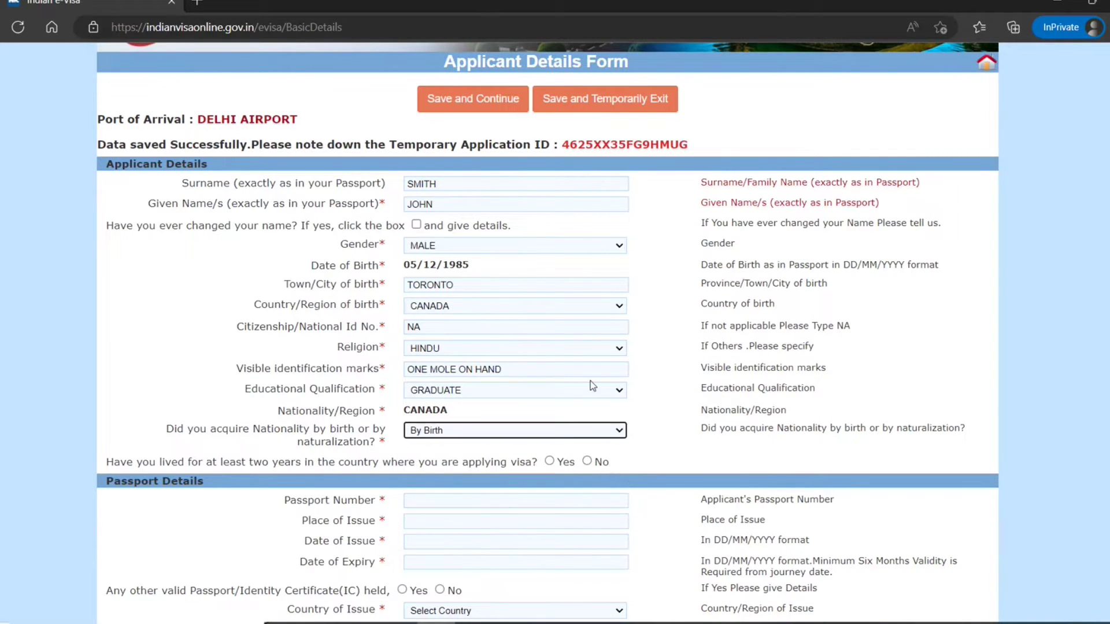
scroll(663, 362, "down", 2)
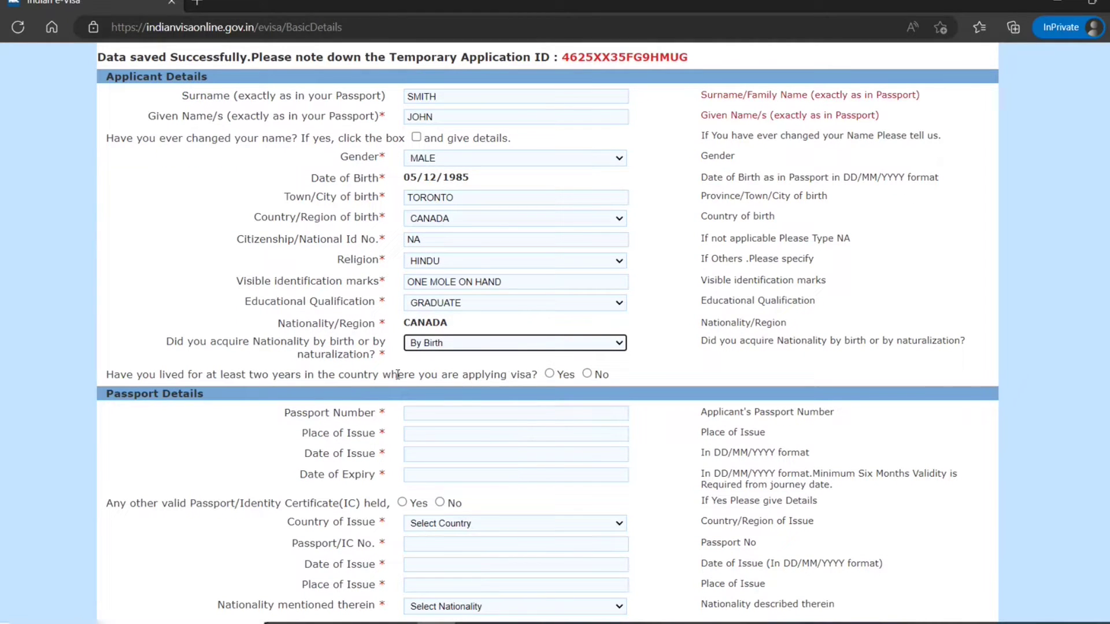
- Answer Yes to two-year residence, then enter the passport number and place of issue Toronto
left_click(549, 374)
scroll(436, 393, "down", 1)
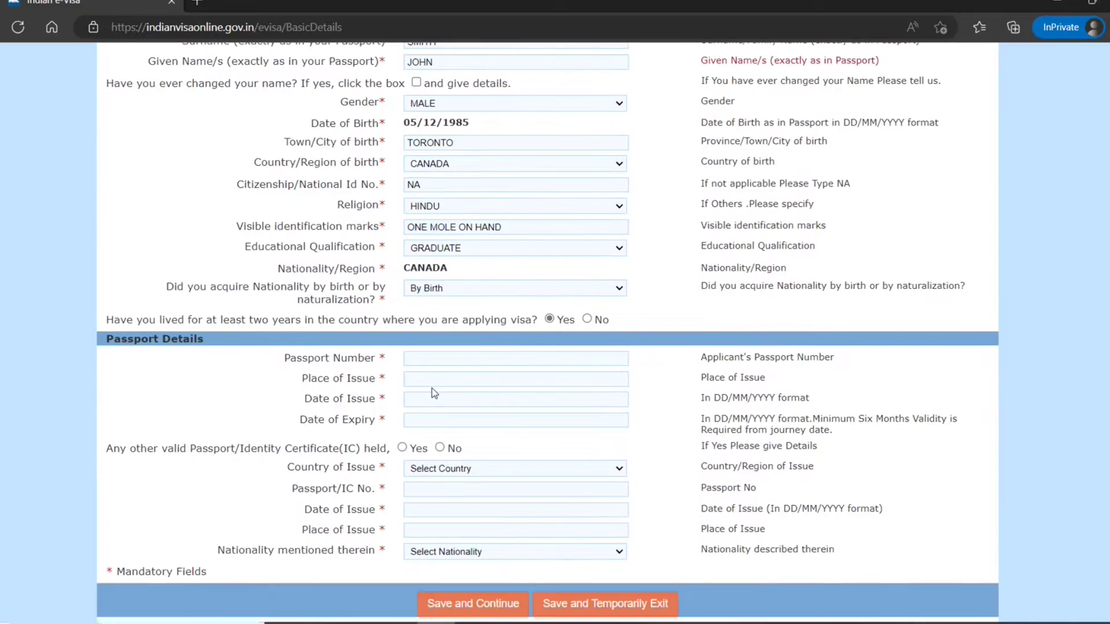
left_click(444, 360)
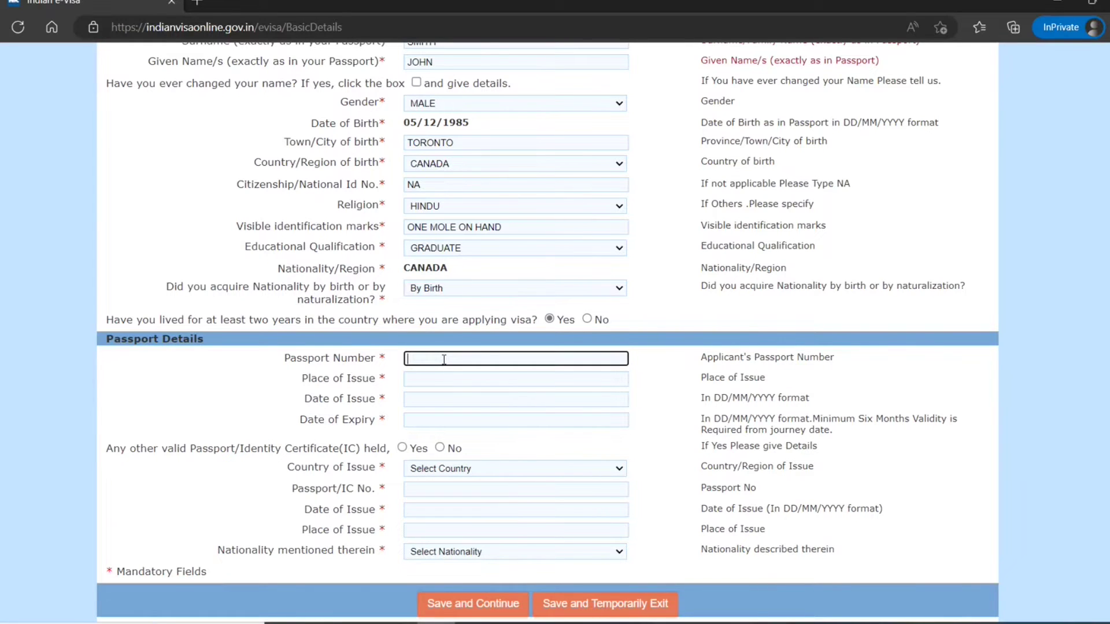
left_click(453, 377)
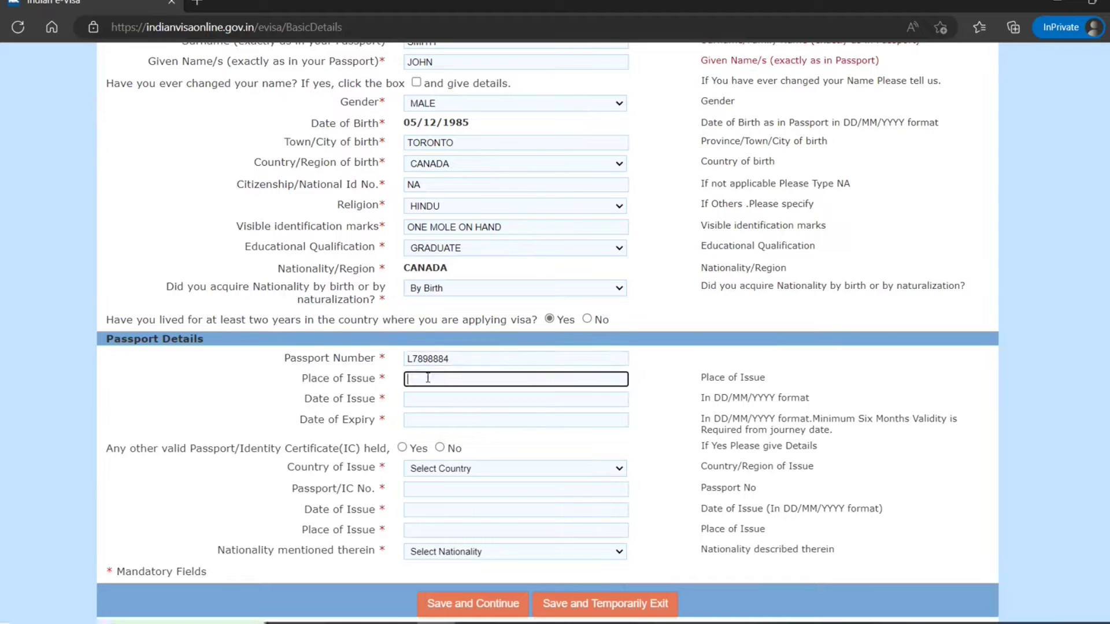
type("Toronto")
- Set issue date 01/08/2022 and expiry 31/07/2032, answer No to another passport, and save
left_click(446, 400)
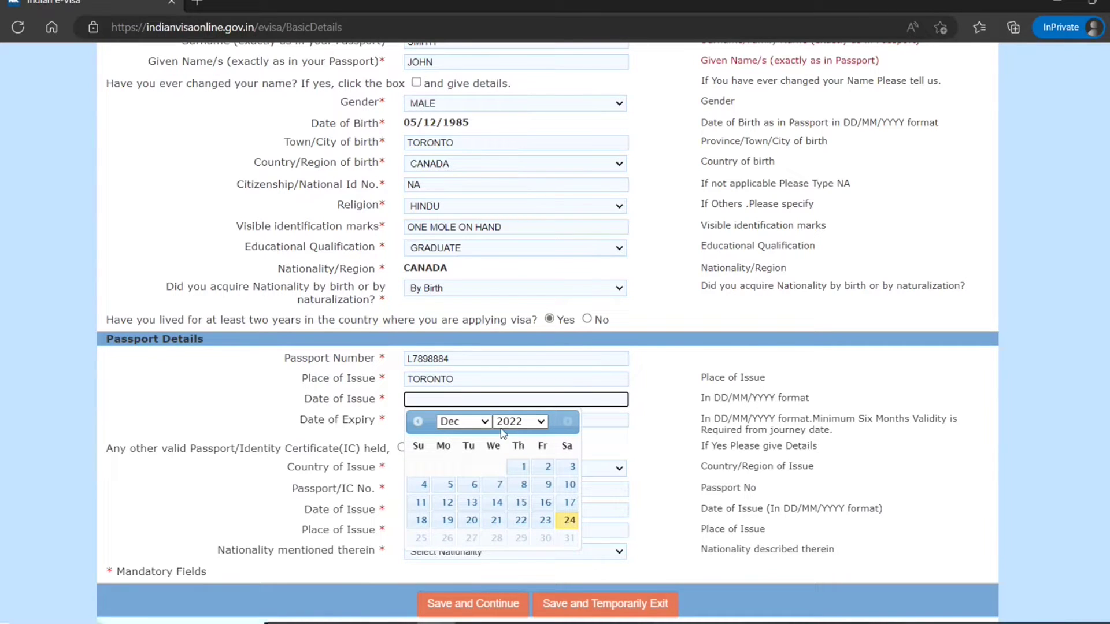
left_click(482, 424)
left_click(450, 532)
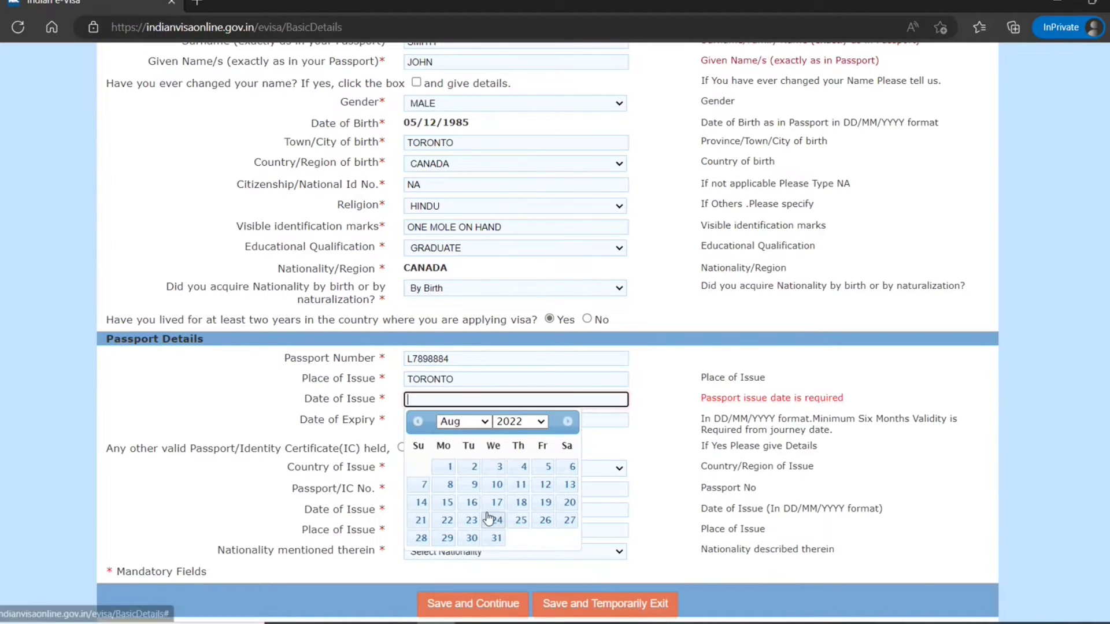
left_click(448, 468)
left_click(513, 424)
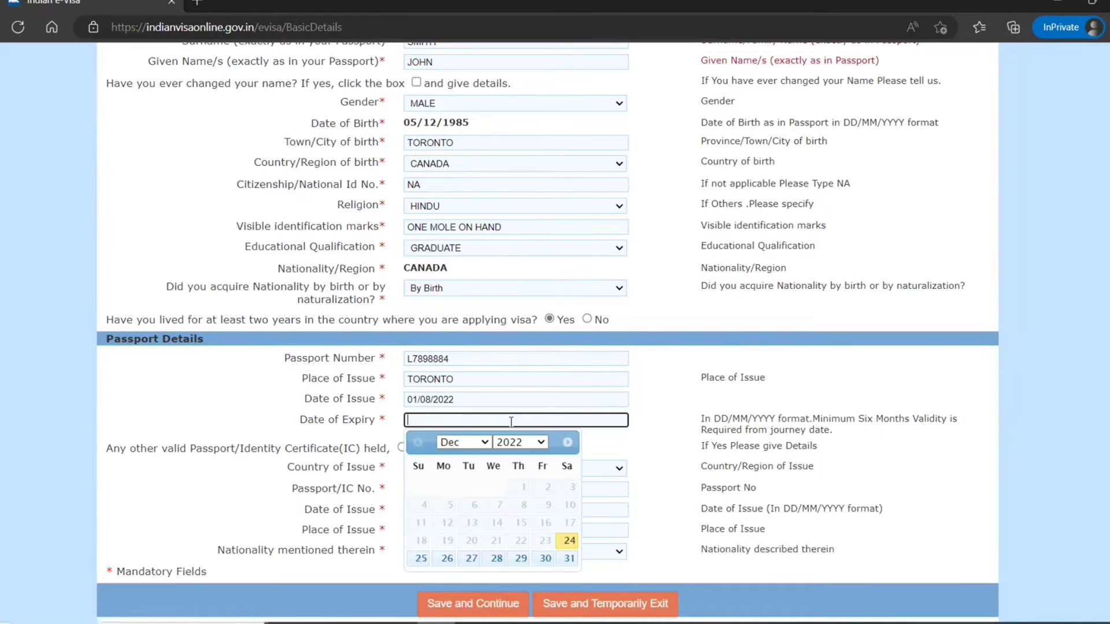
left_click(522, 448)
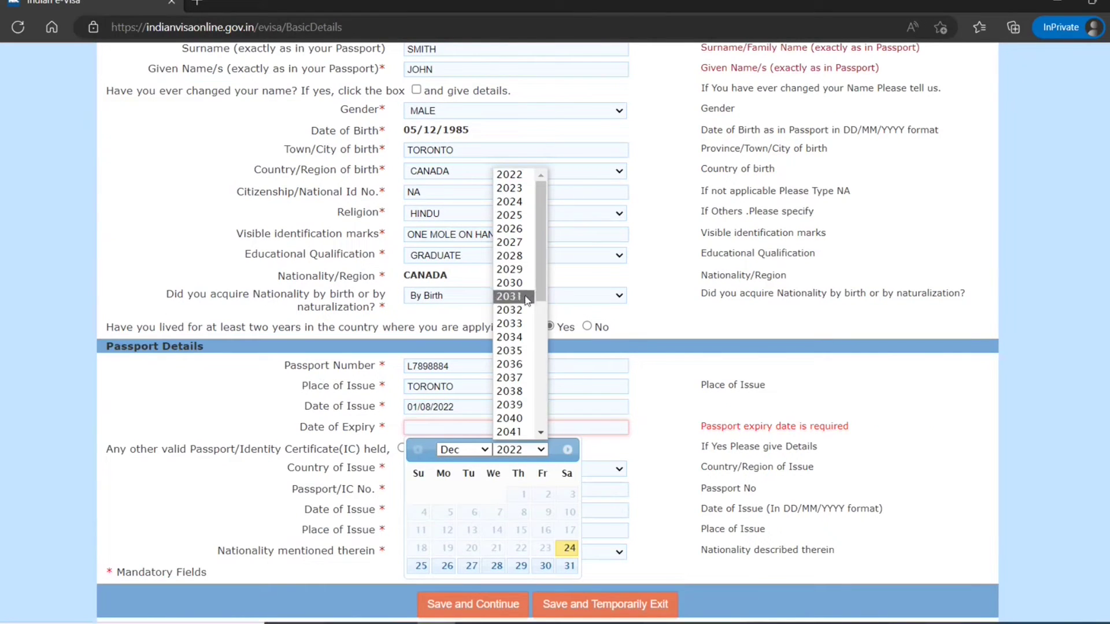
left_click(513, 310)
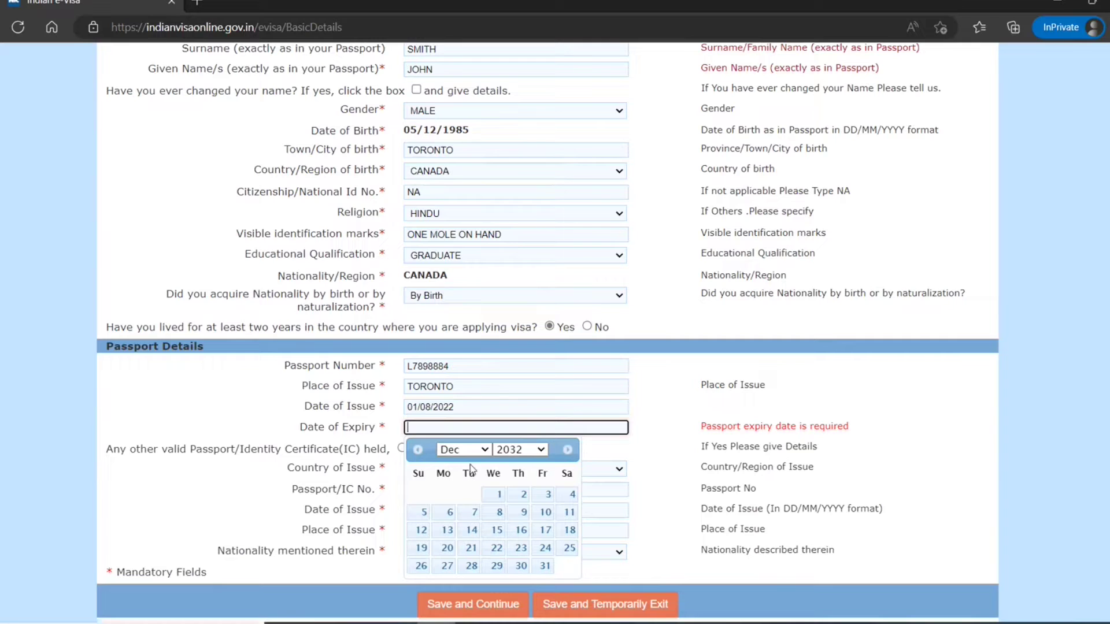
left_click(464, 450)
left_click(471, 363)
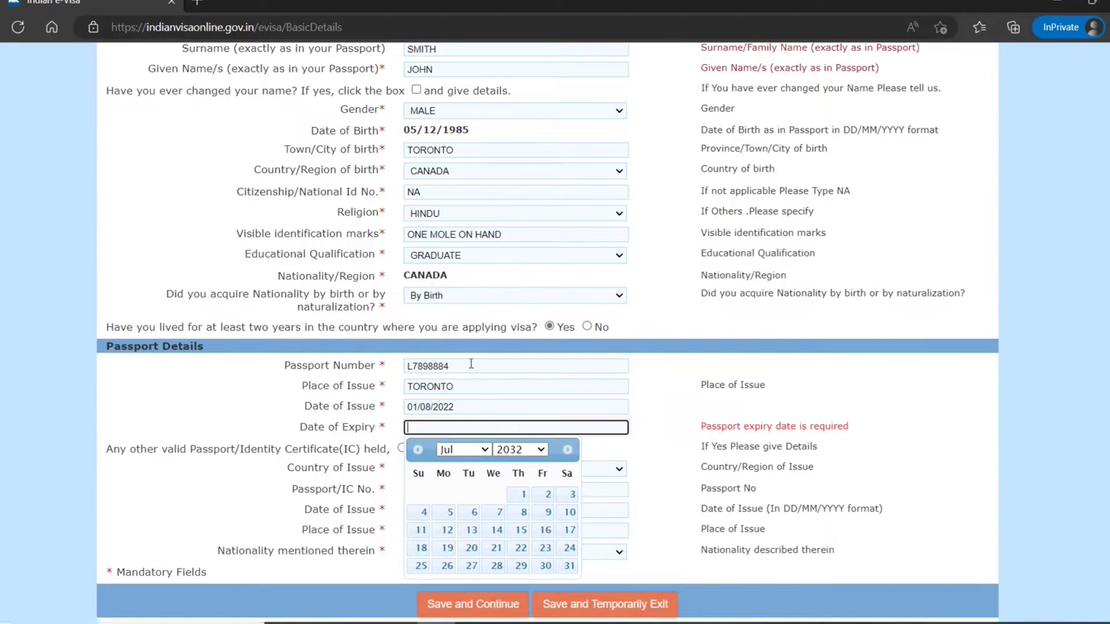
left_click(569, 566)
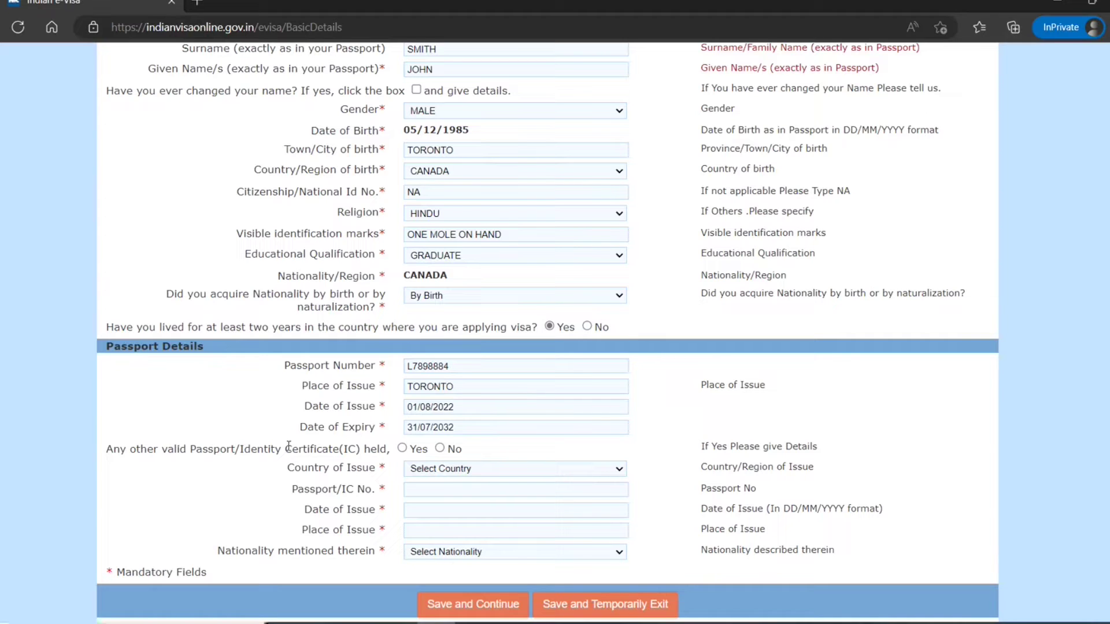
left_click(440, 449)
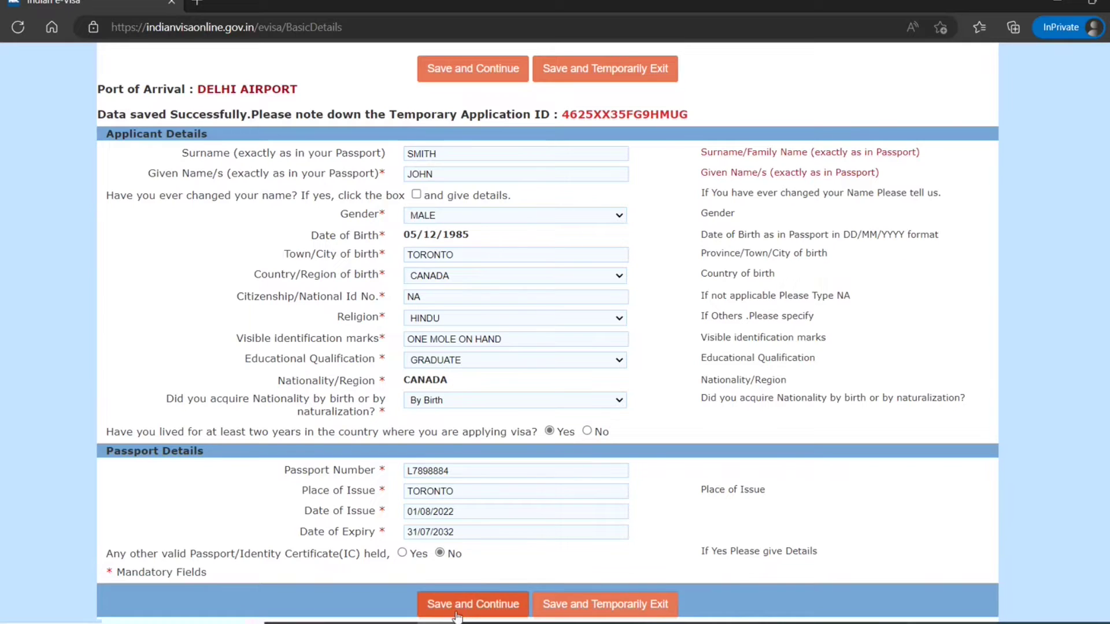
left_click(472, 604)
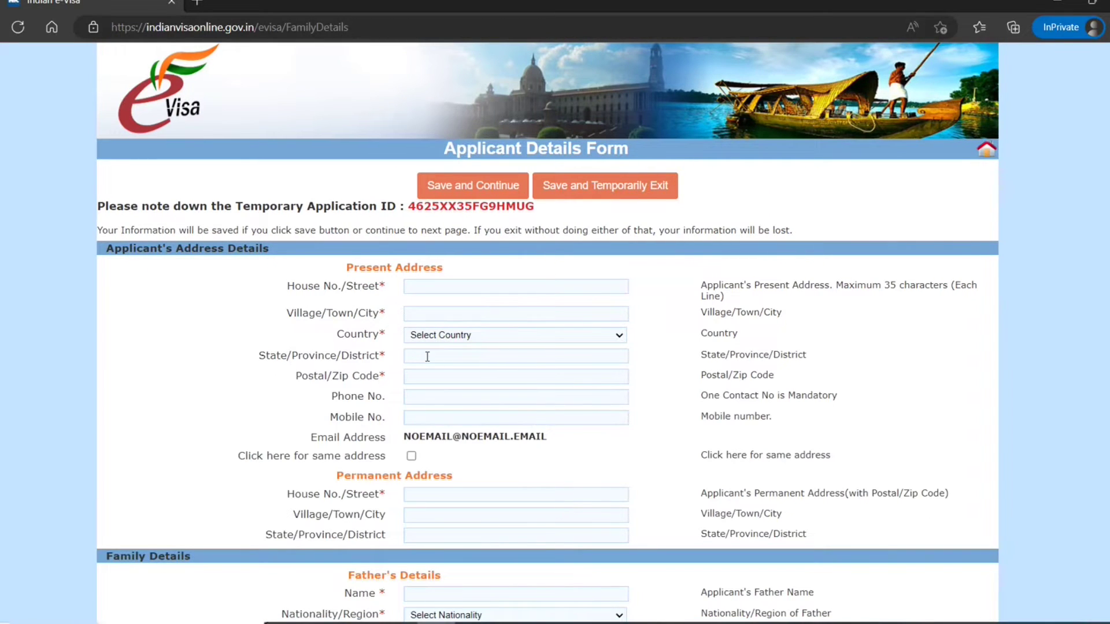
- Enter the present street address and city toronto
scroll(427, 357, "down", 3)
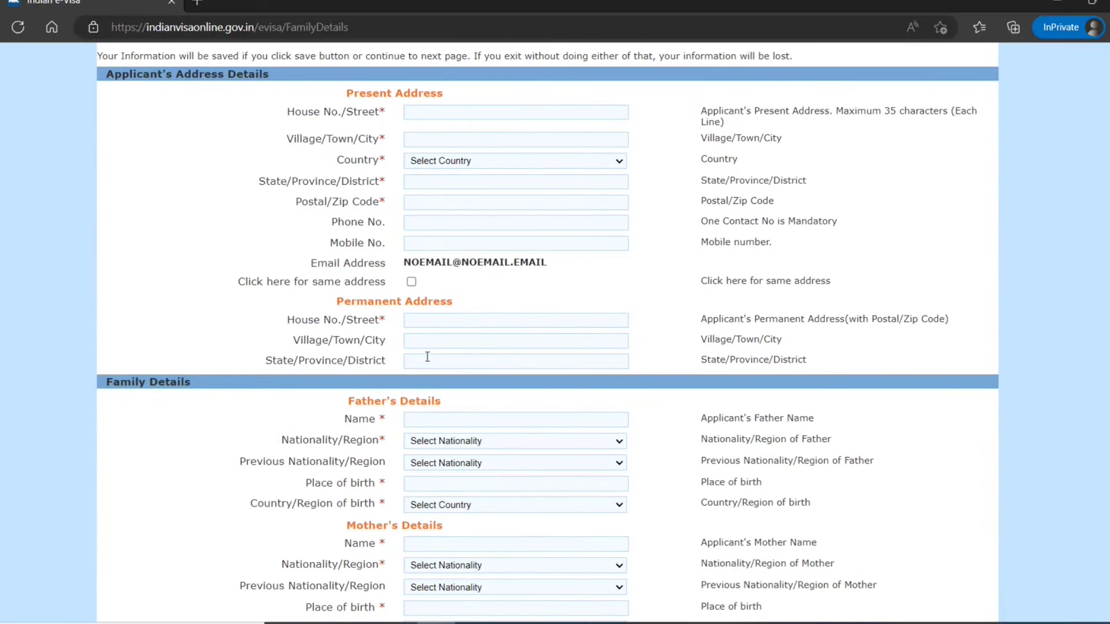
scroll(427, 357, "up", 3)
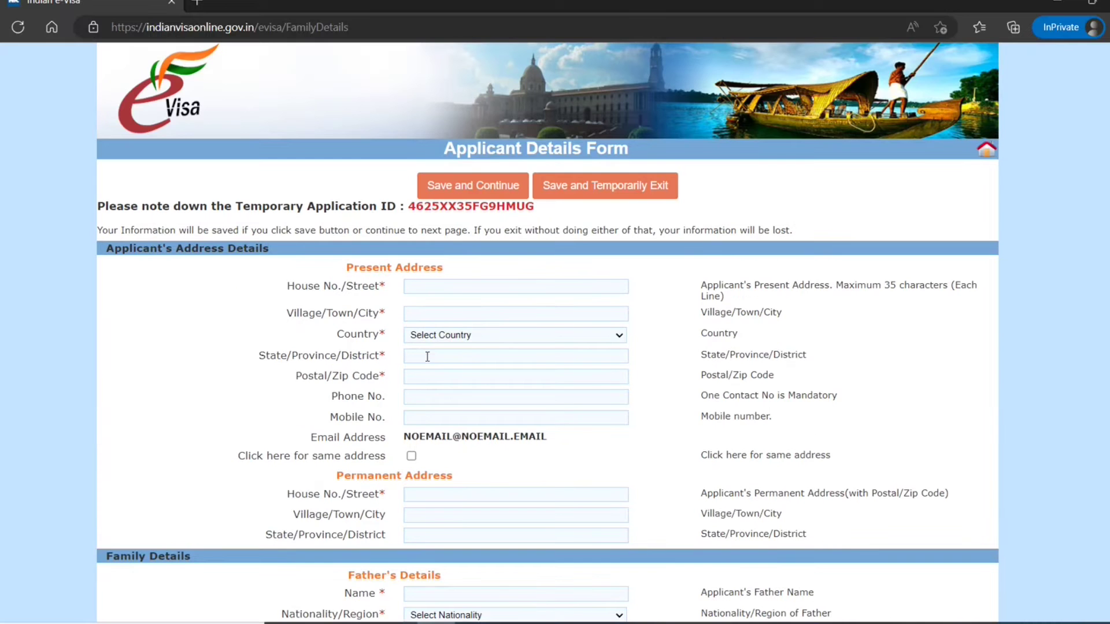
left_click(454, 287)
type("1")
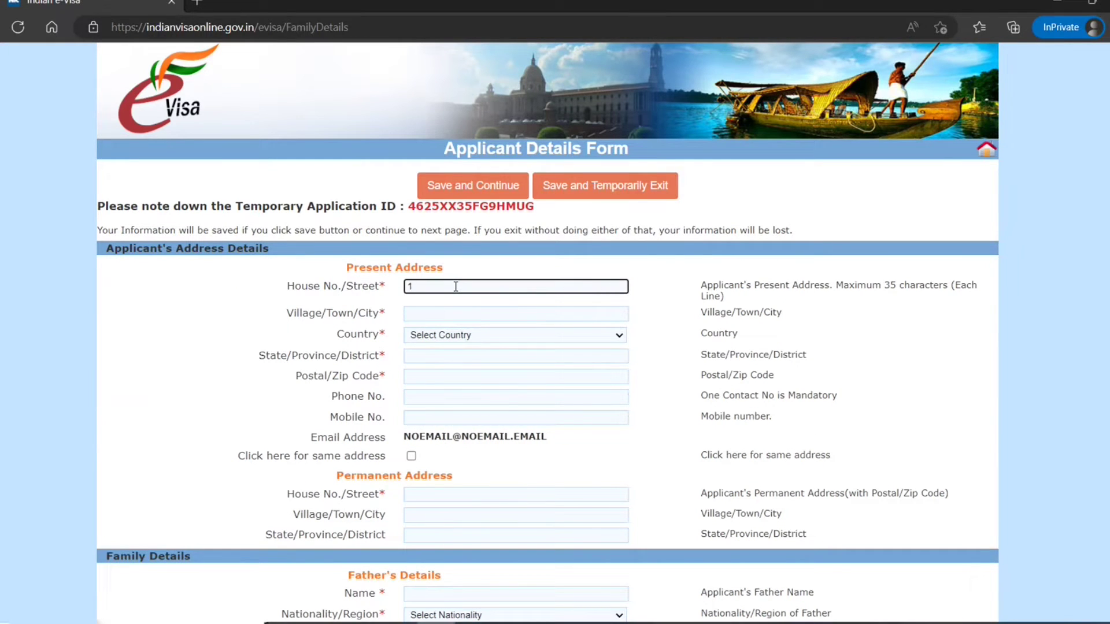
type(" toron")
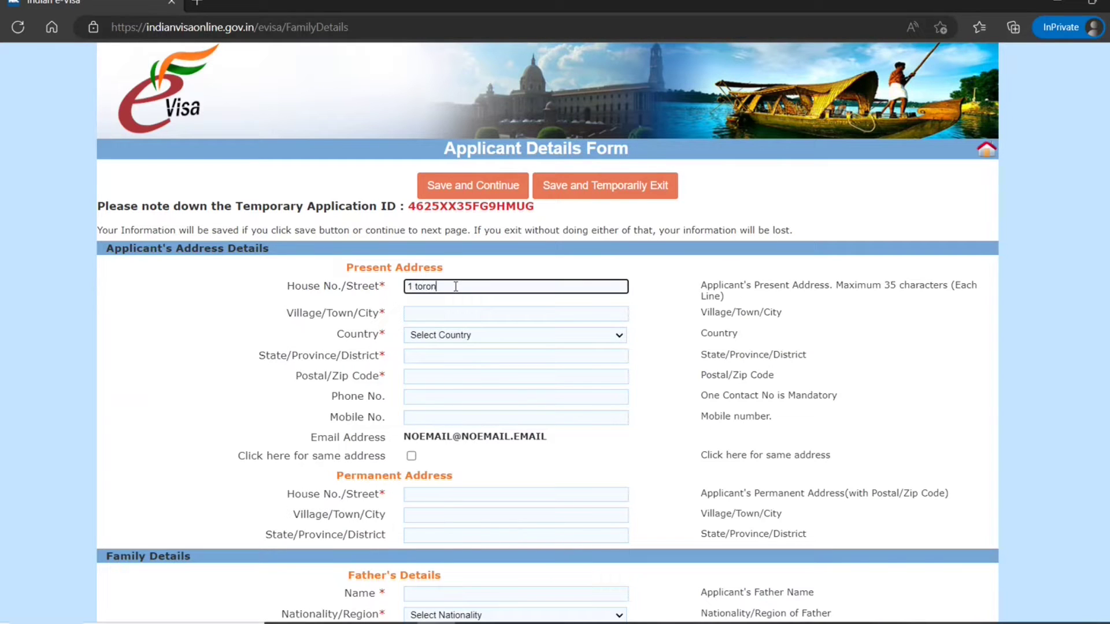
type("tonian st")
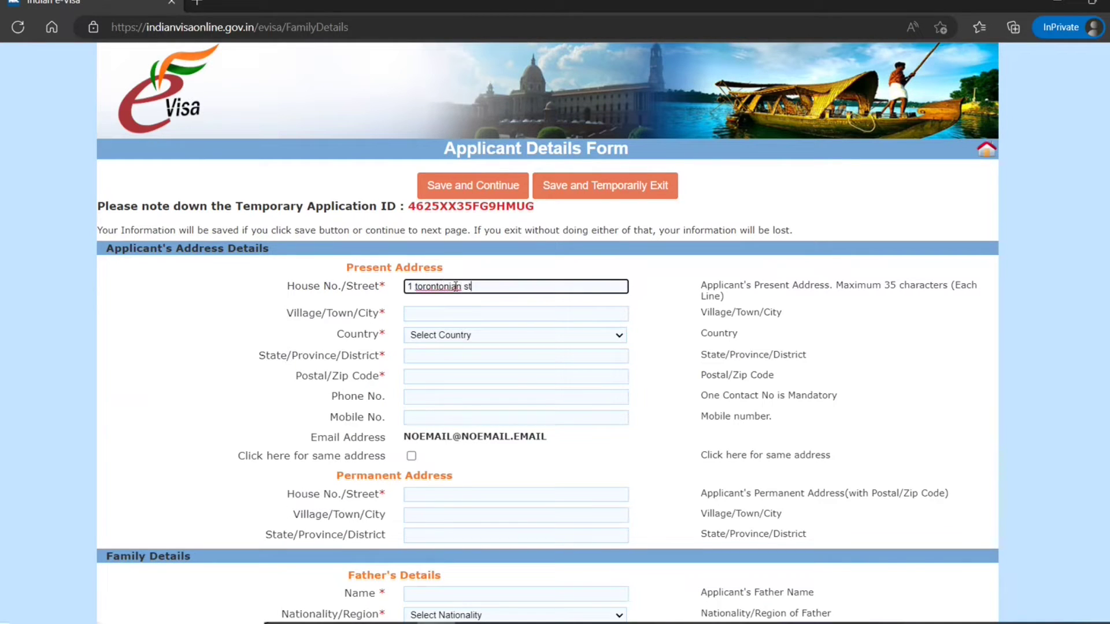
key("Tab")
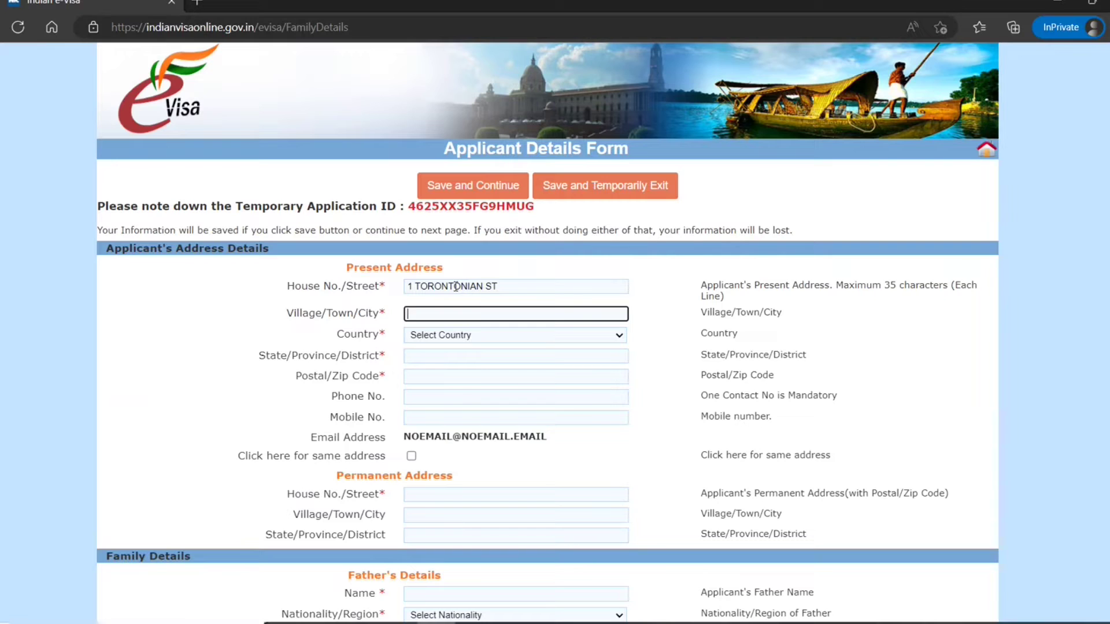
type("toronto")
- Set the present-address country to CANADA, province to on, and enter the postal code
key("Tab")
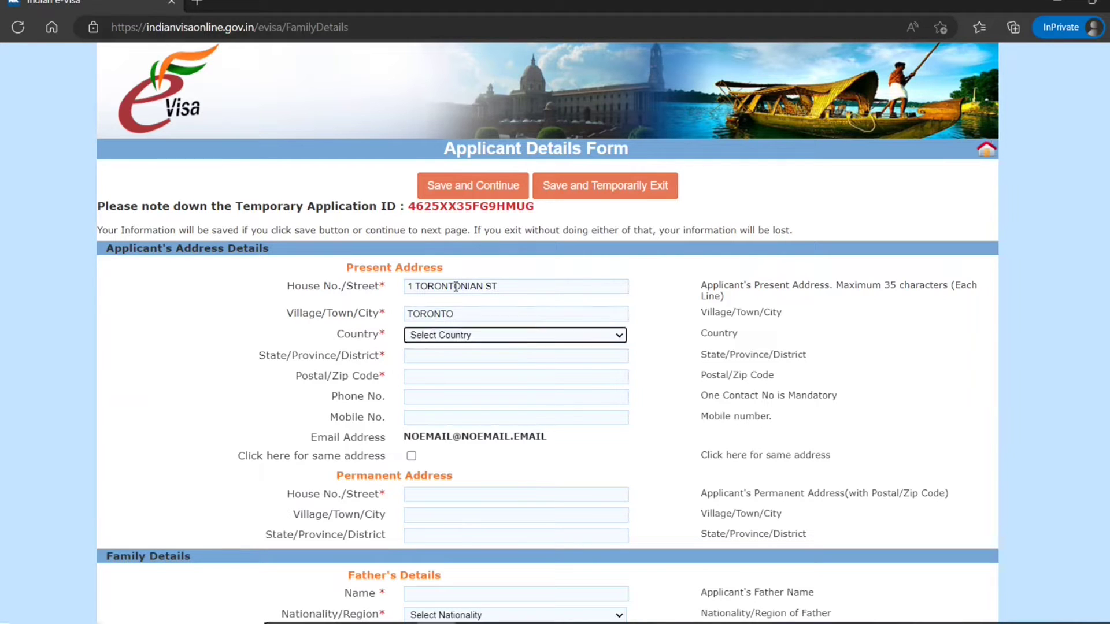
key("c")
key("c")
key("c")
key("Tab")
type("on")
key("Tab")
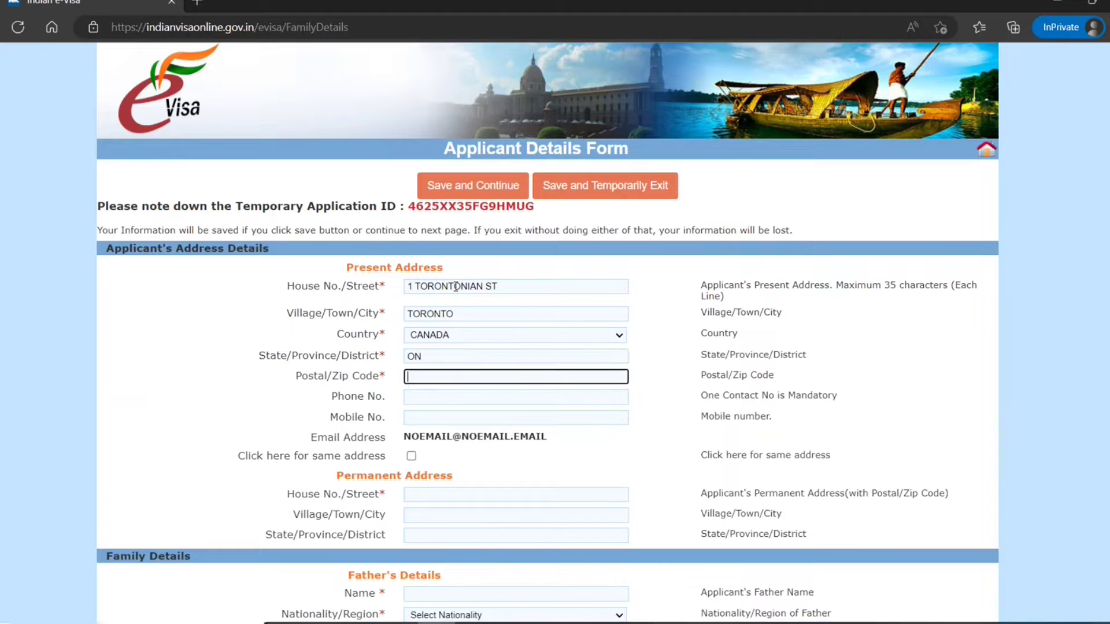
type("m0g5y8")
key("Tab")
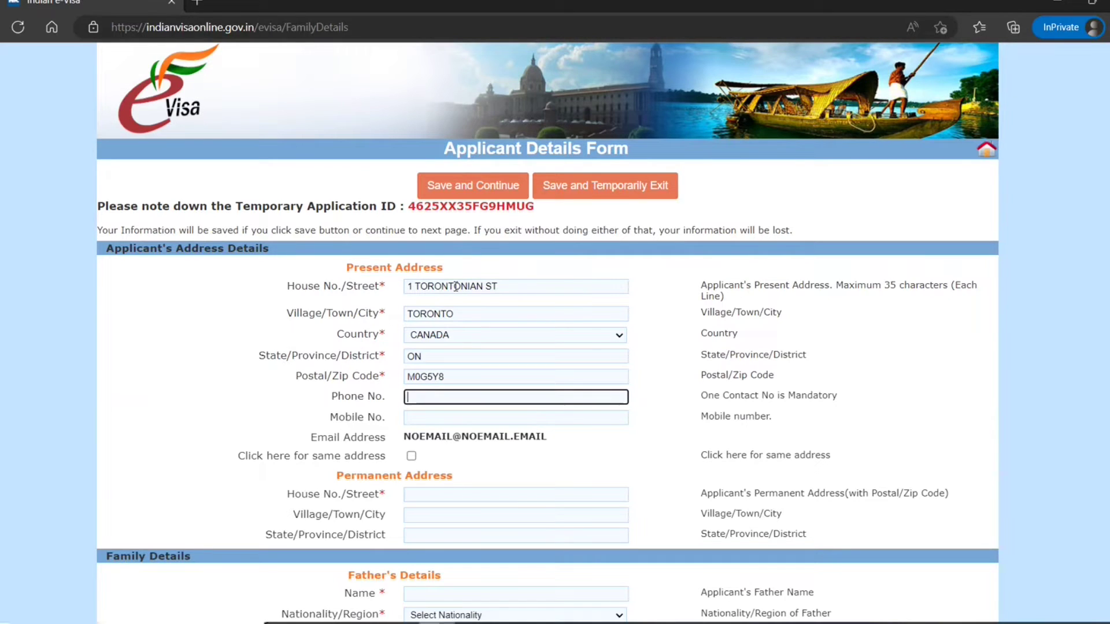
scroll(420, 457, "down", 2)
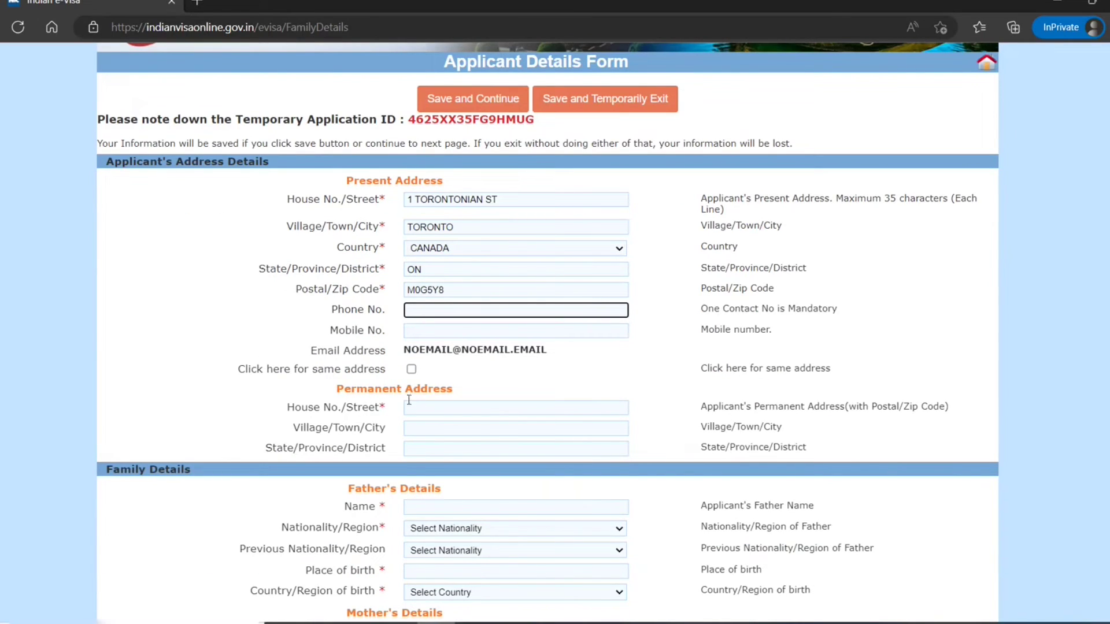
left_click(409, 372)
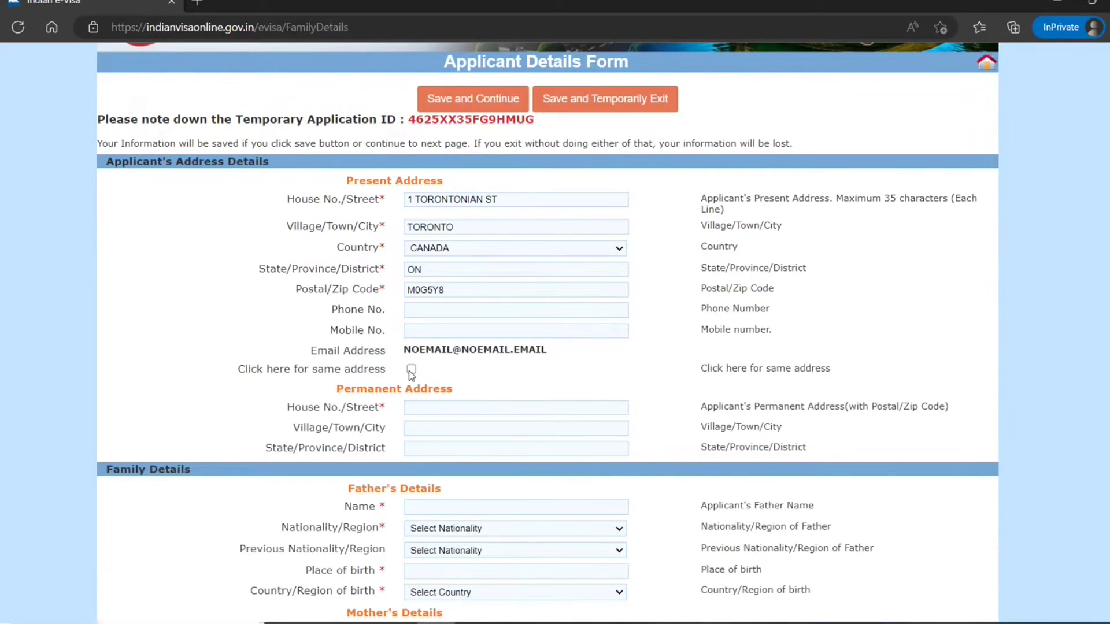
- Copy the present address into the permanent address
left_click(411, 370)
scroll(391, 501, "down", 4)
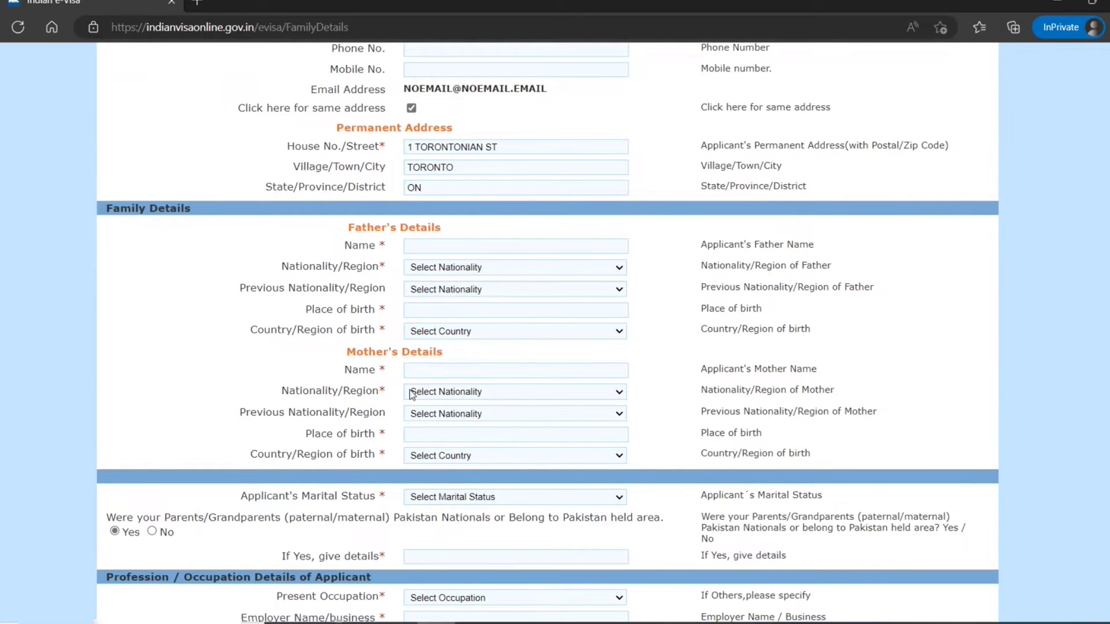
scroll(419, 379, "down", 3)
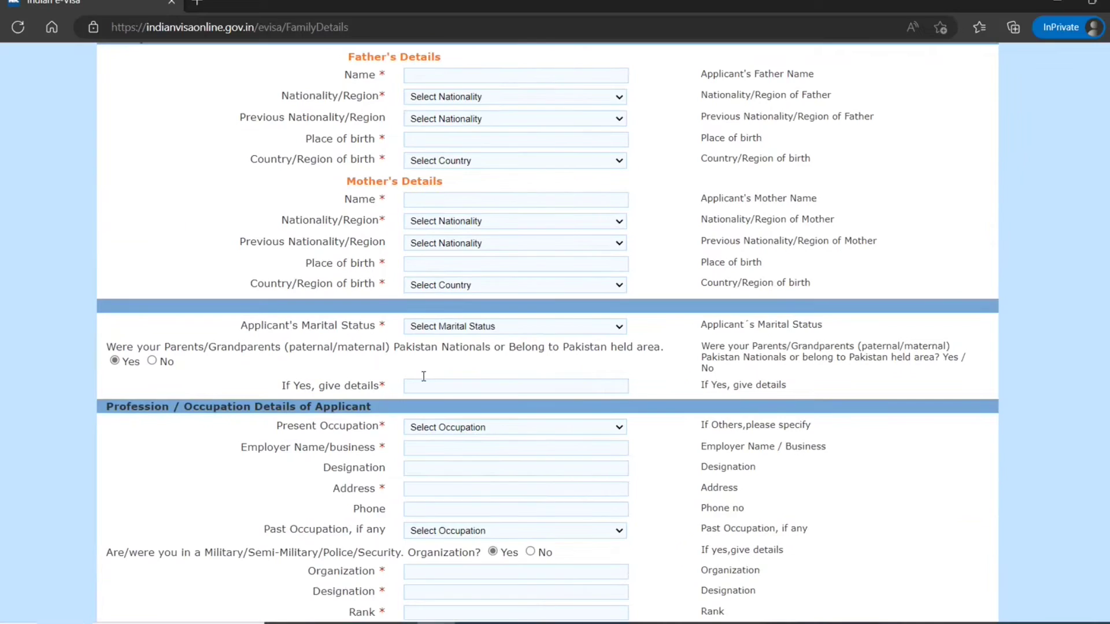
scroll(423, 376, "up", 4)
- Enter the father's name and set his nationality to CANADA
left_click(434, 331)
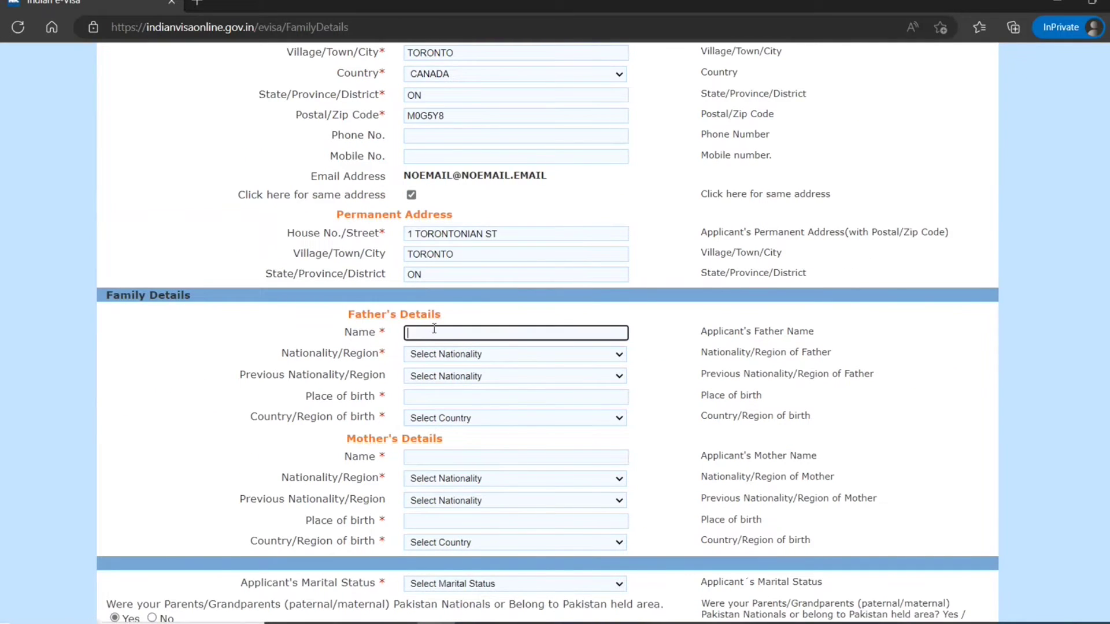
key("Tab")
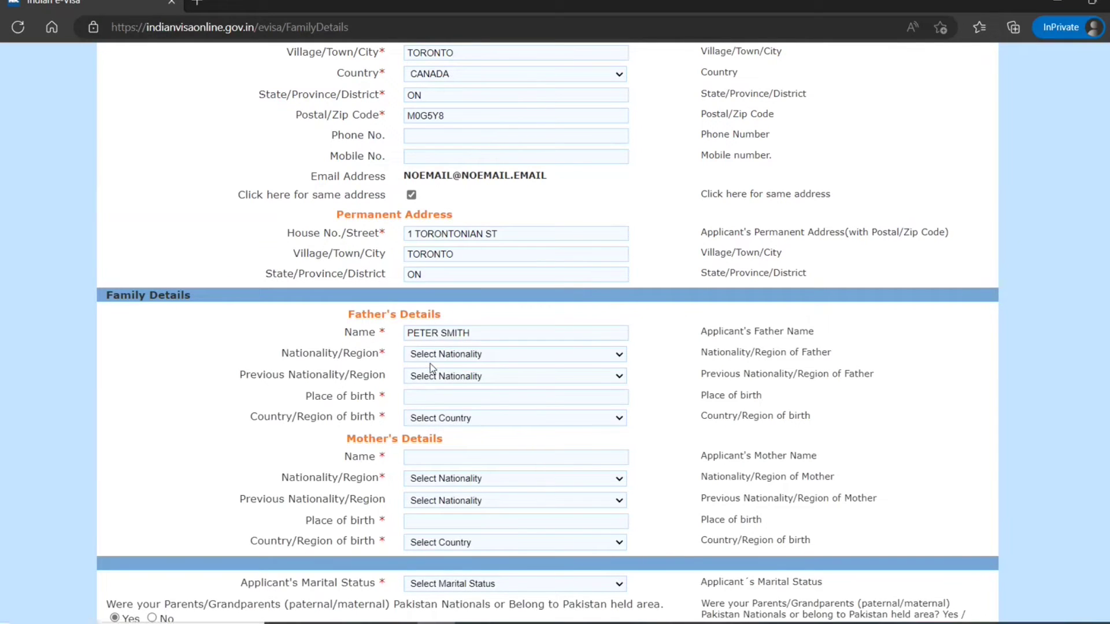
left_click(430, 357)
scroll(436, 559, "down", 1)
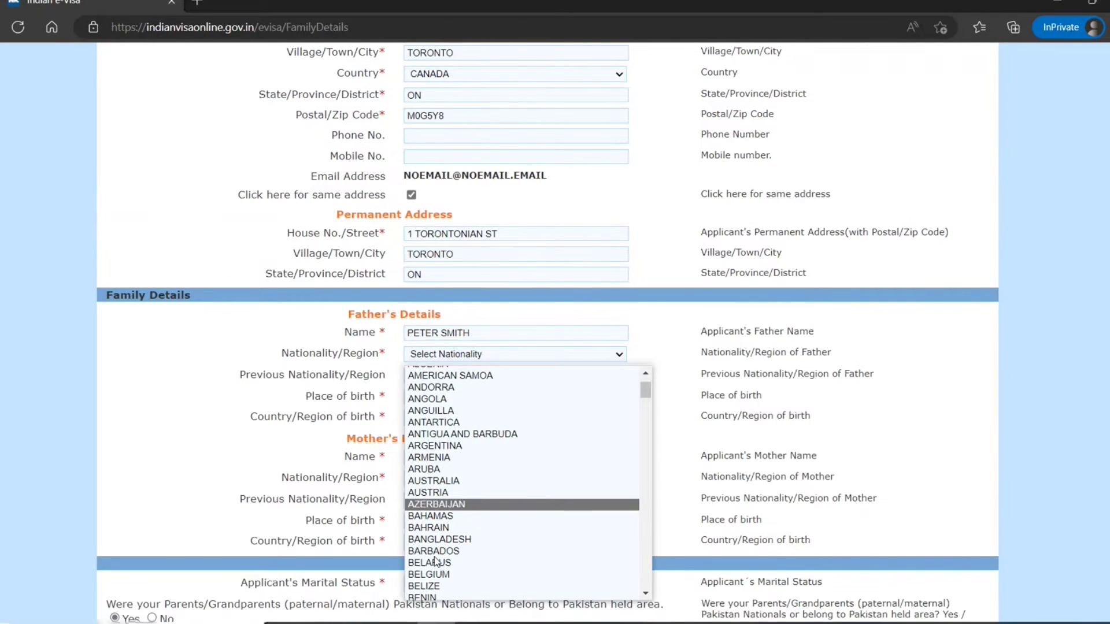
scroll(436, 559, "down", 6)
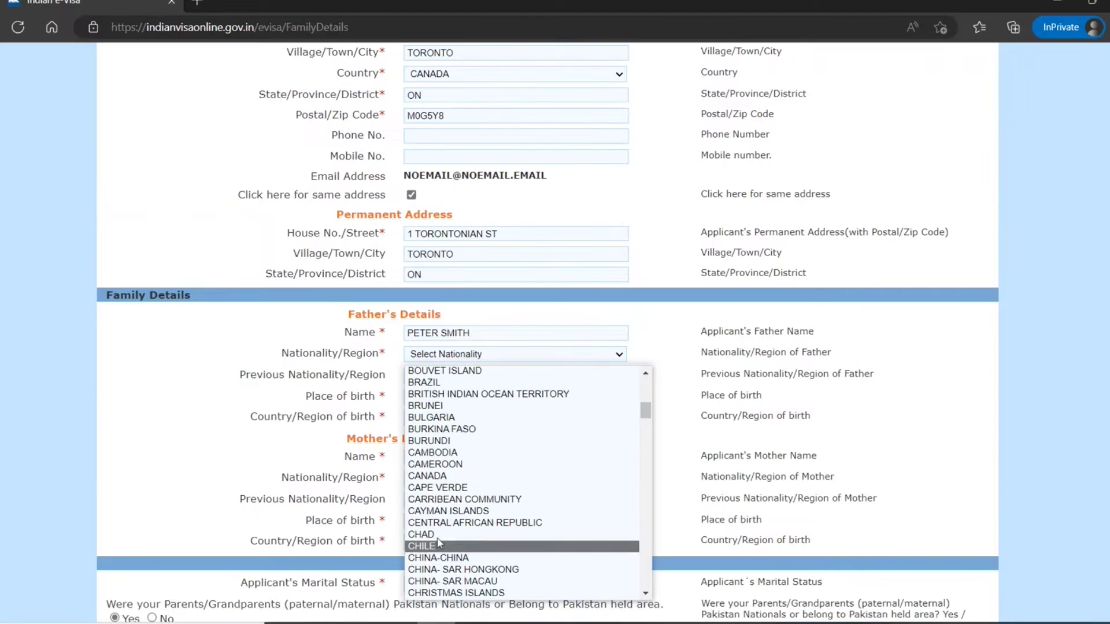
left_click(448, 473)
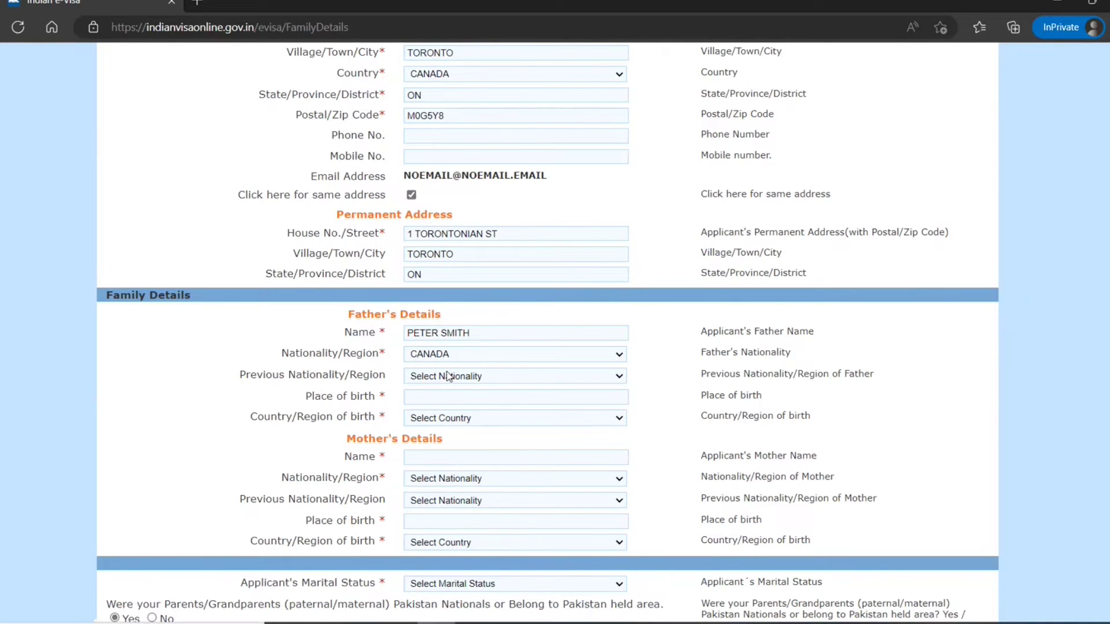
- Set the father's place of birth to toronto and country of birth to CANADA
left_click(425, 403)
type("toronto")
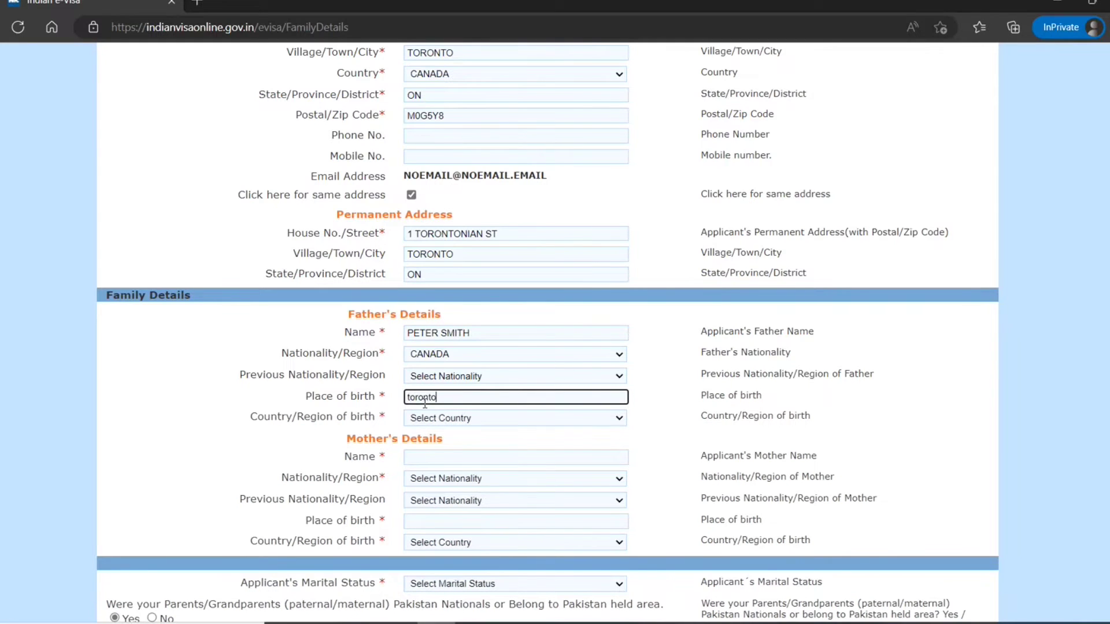
key("Tab")
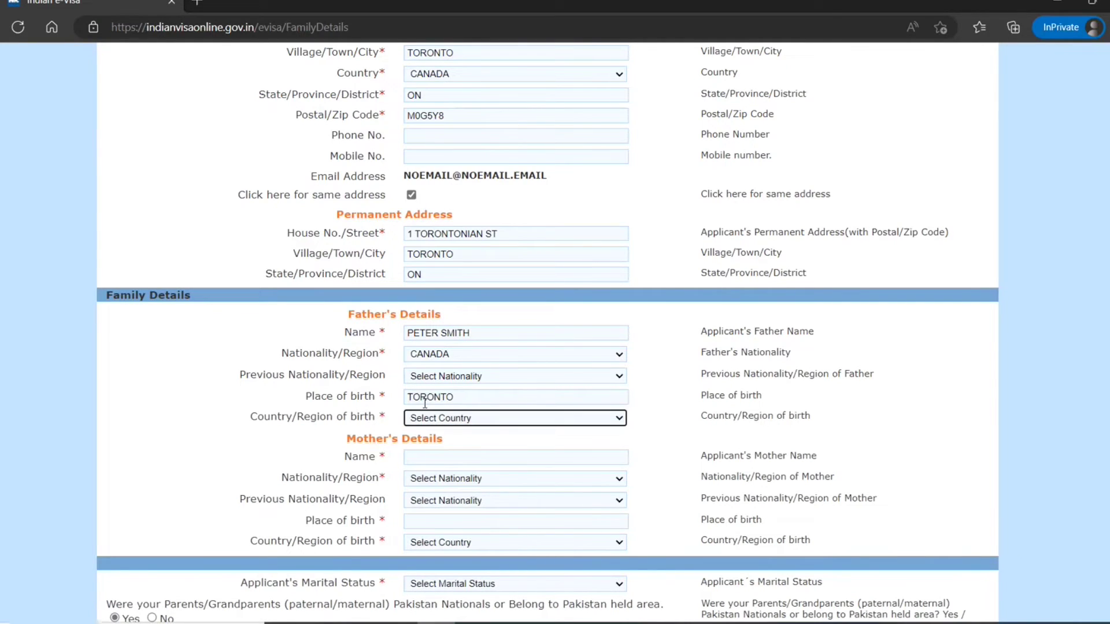
type("can")
left_click(427, 417)
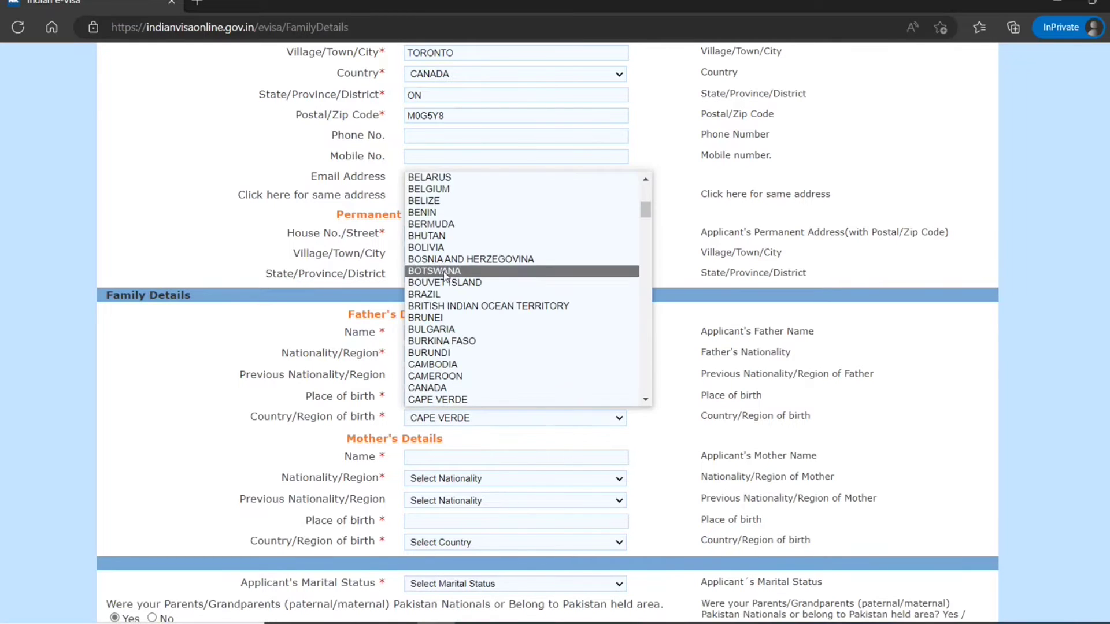
left_click(428, 388)
scroll(370, 404, "down", 2)
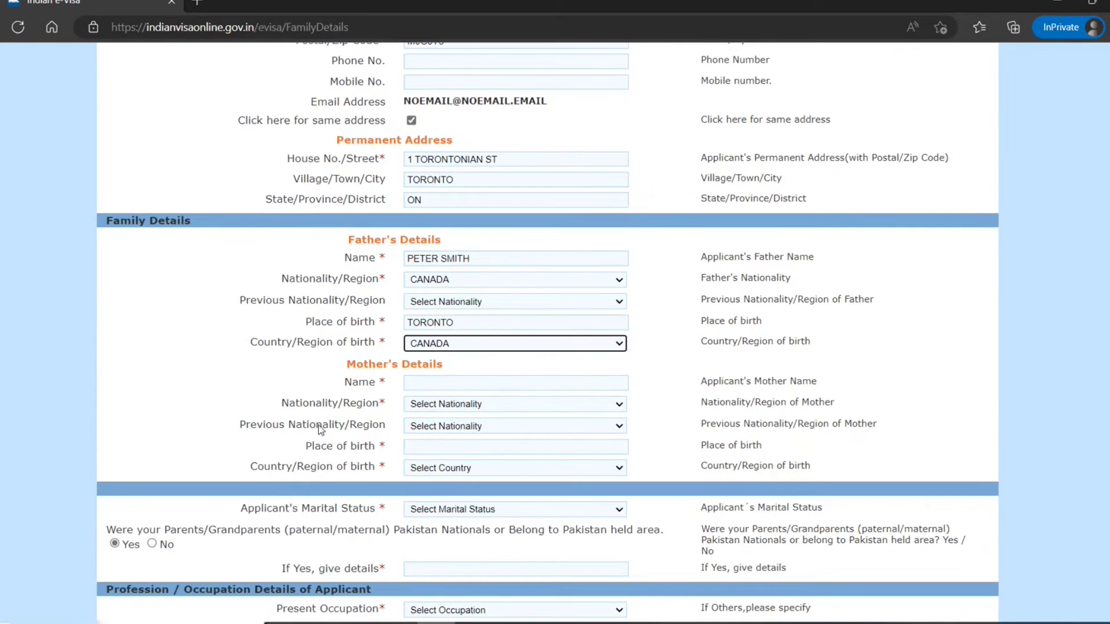
- Enter the mother's name and set her nationality to CANADA
left_click(424, 370)
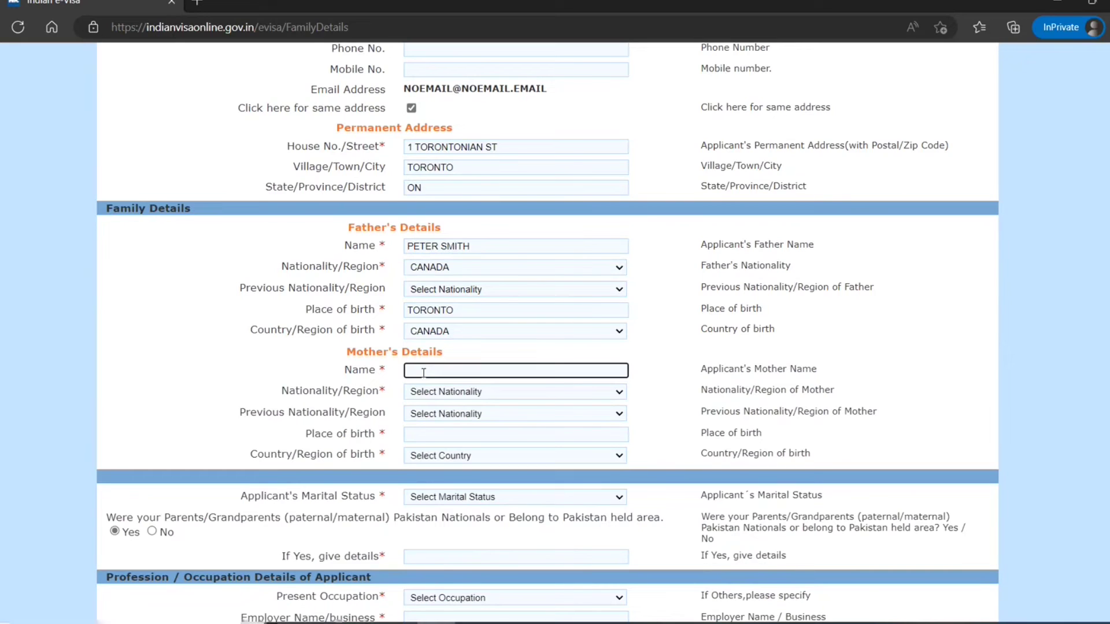
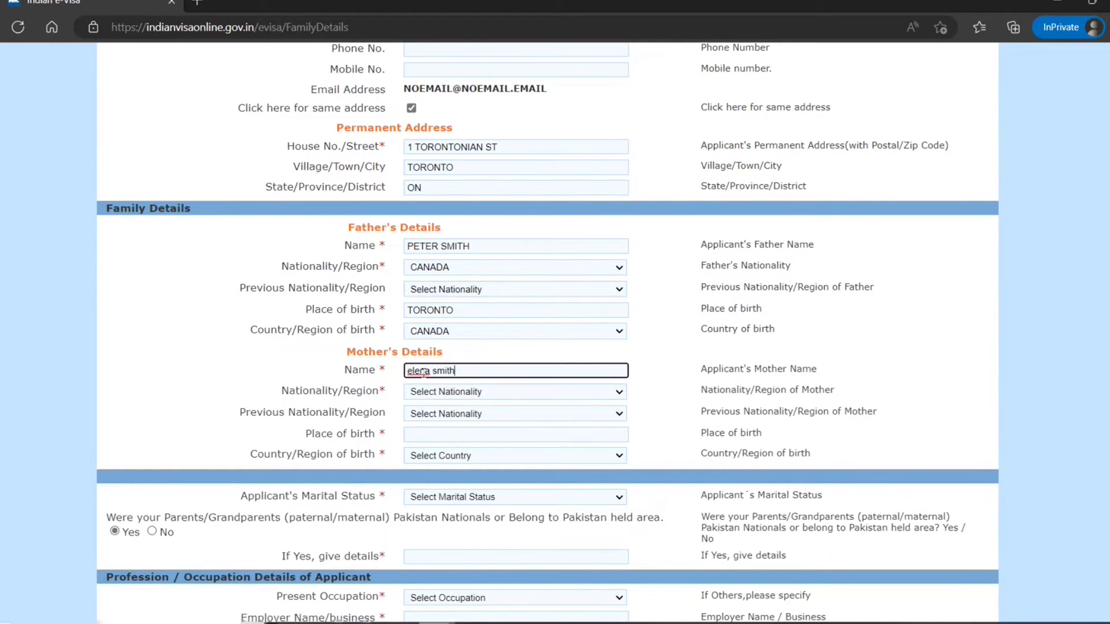
key("Tab")
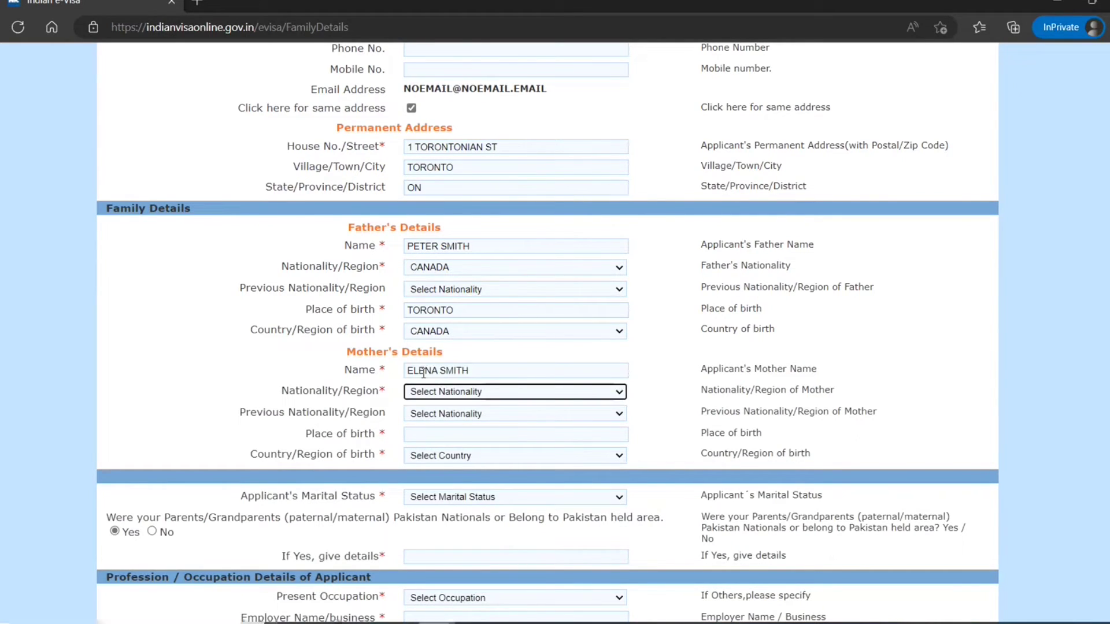
type("can")
key("Tab")
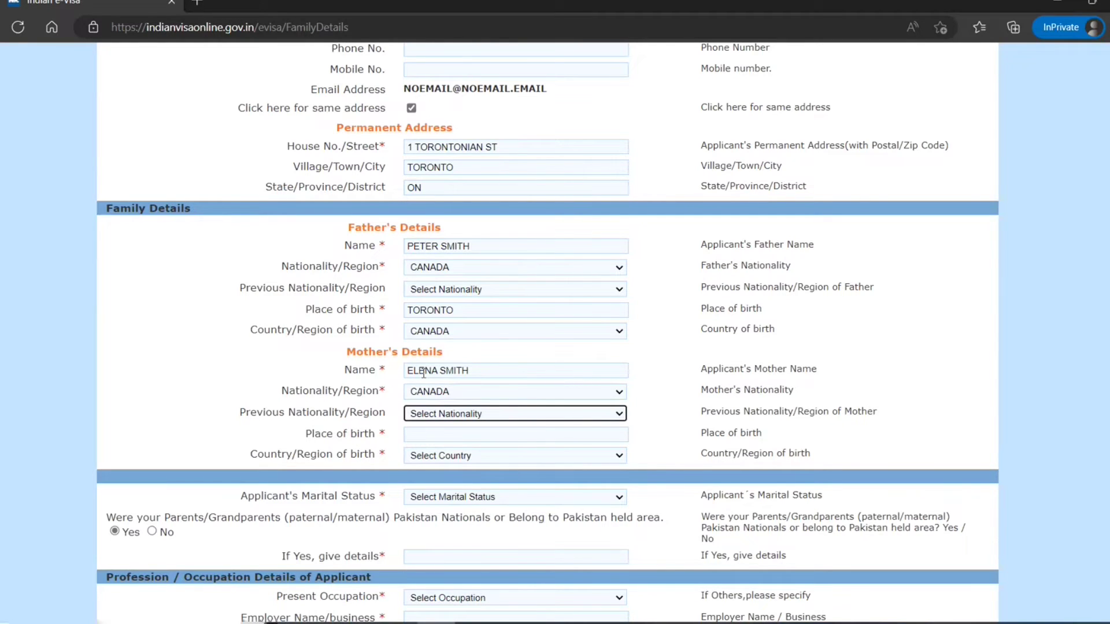
key("Tab")
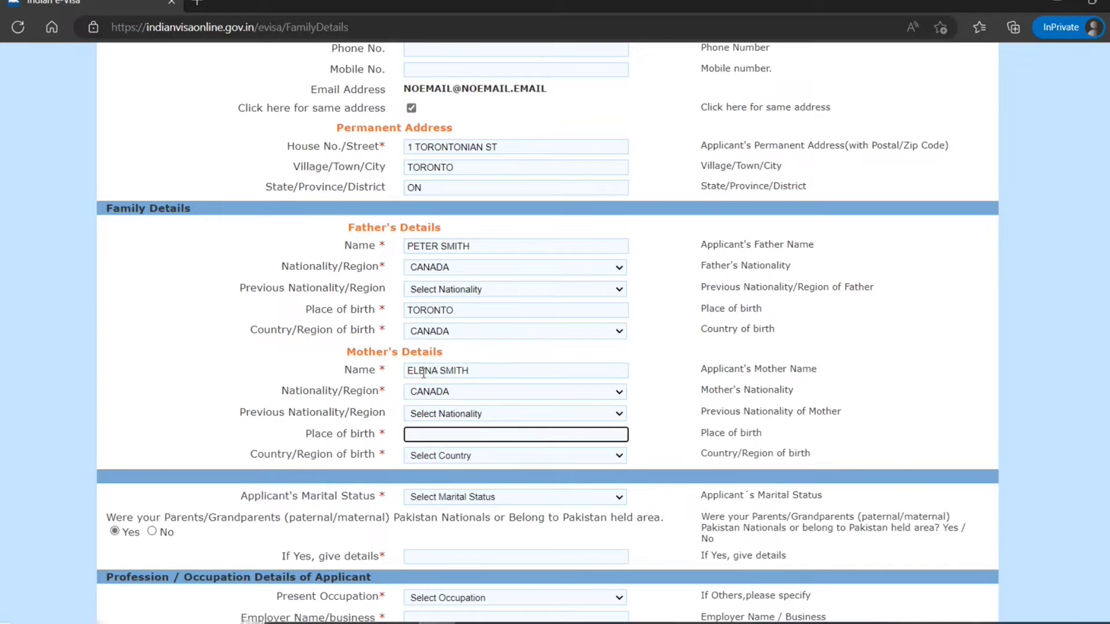
- Give the mother's place of birth as TORONTO and country of birth as CANADA
type("toronto")
key("Tab")
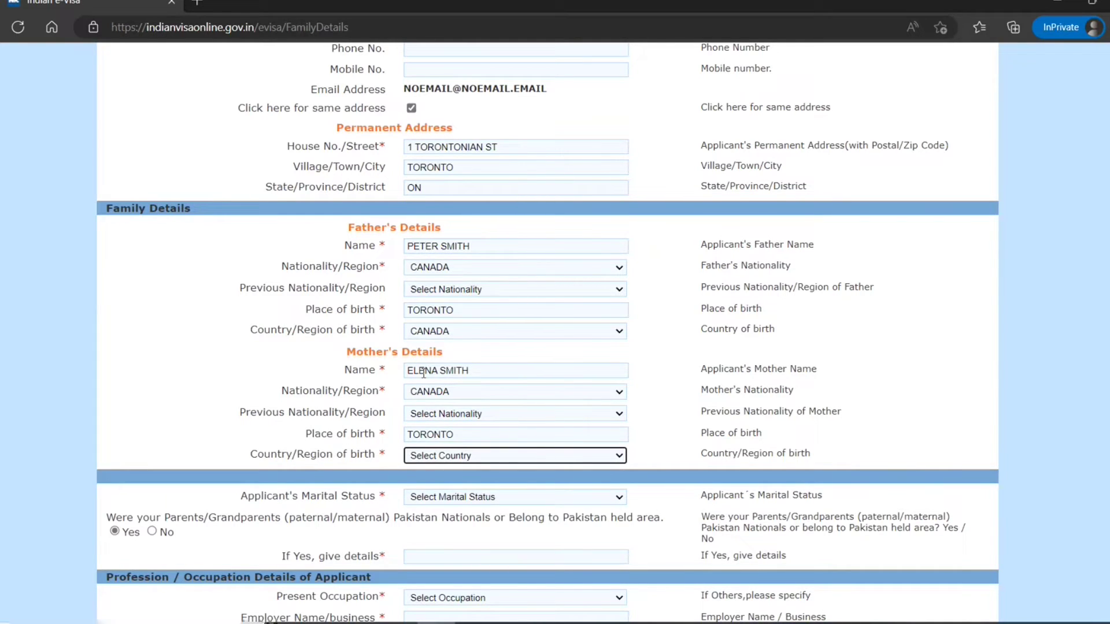
key("c")
left_click(501, 454)
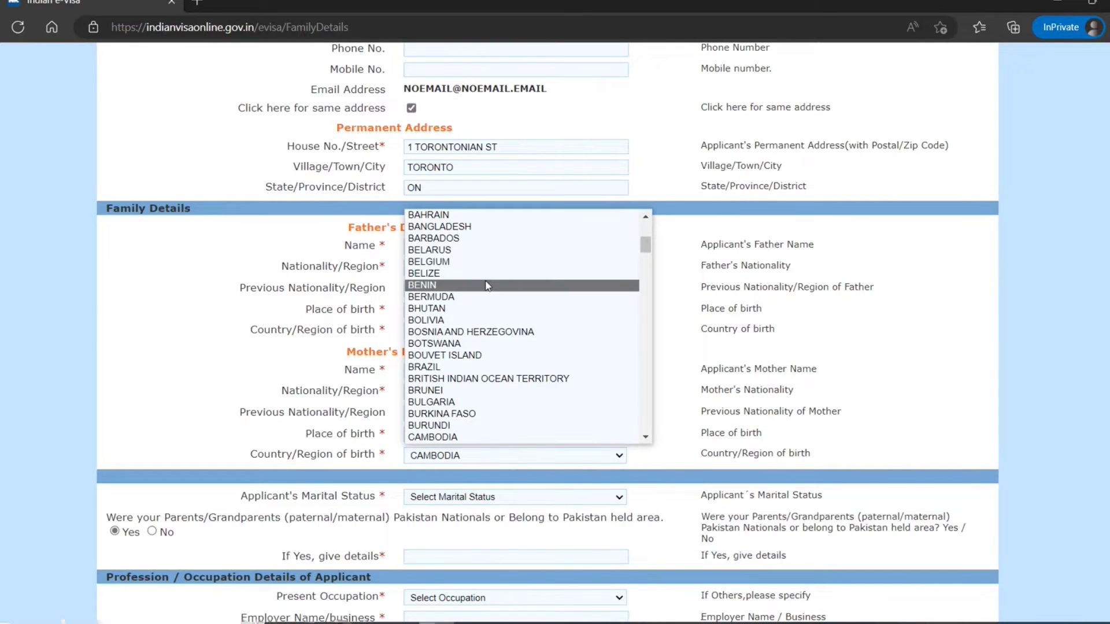
scroll(453, 425, "down", 2)
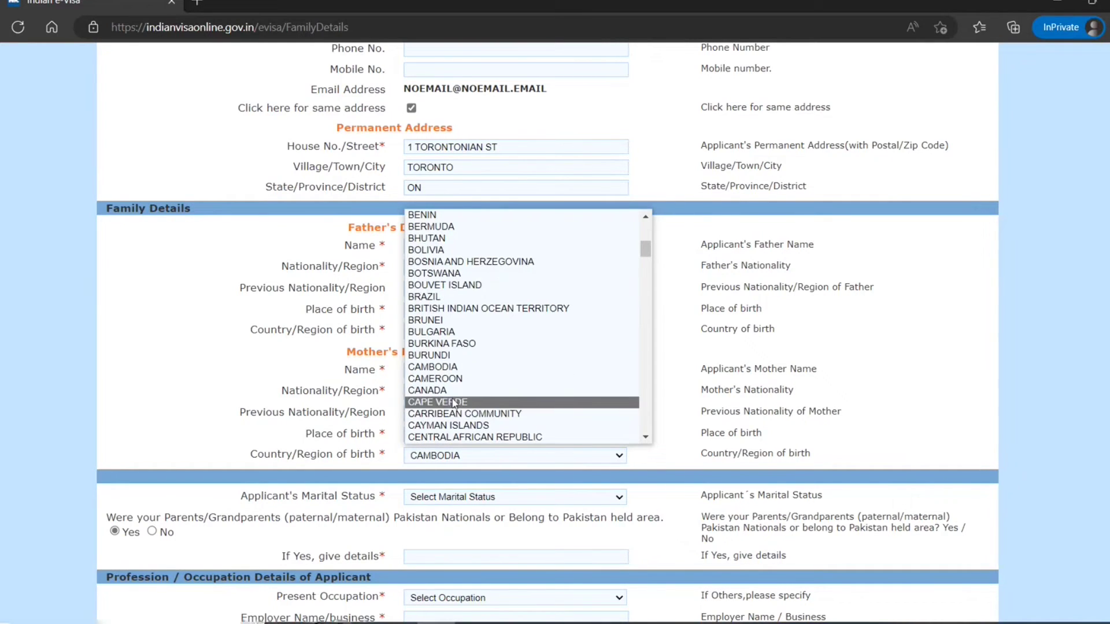
left_click(450, 391)
left_click(502, 498)
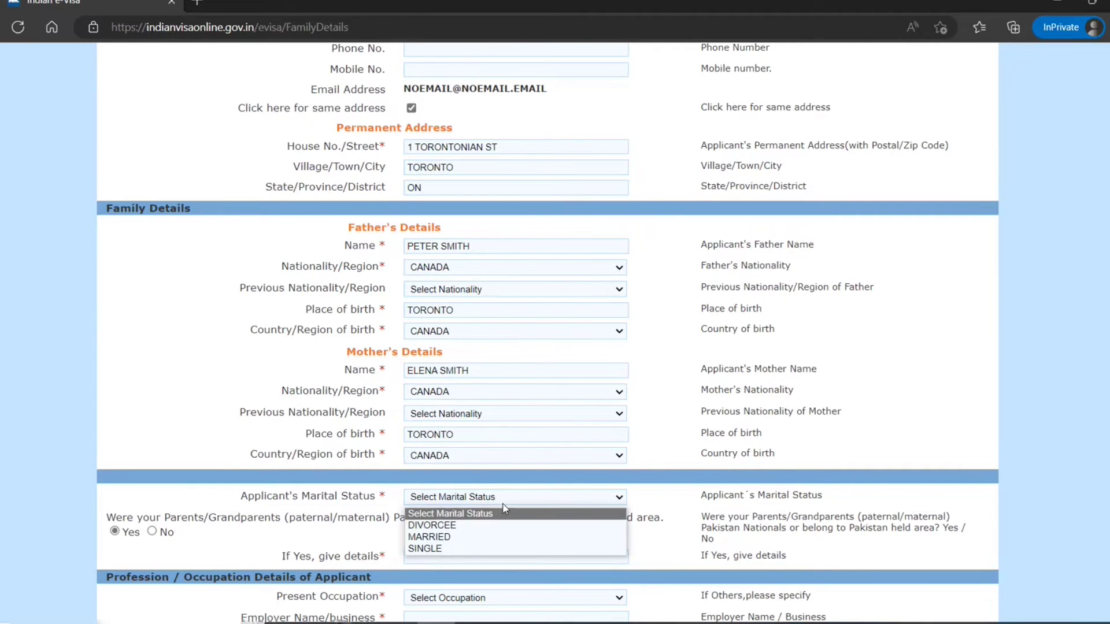
- Set marital status to SINGLE, answer No to Pakistan ancestry, and choose occupation ENGINEER
left_click(428, 543)
scroll(357, 511, "down", 3)
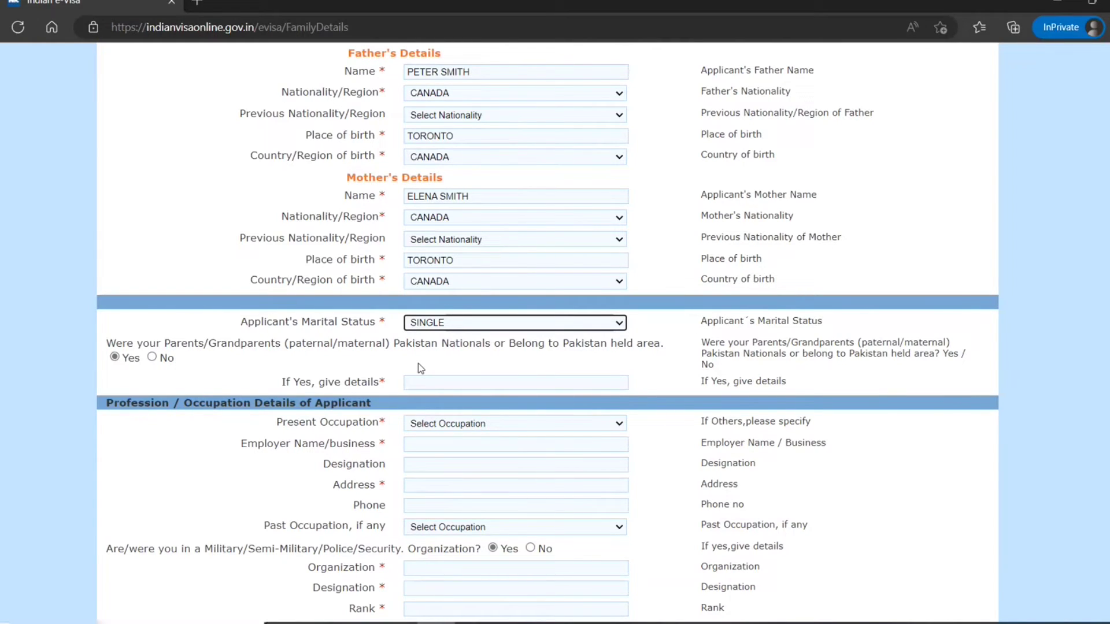
scroll(530, 379, "down", 1)
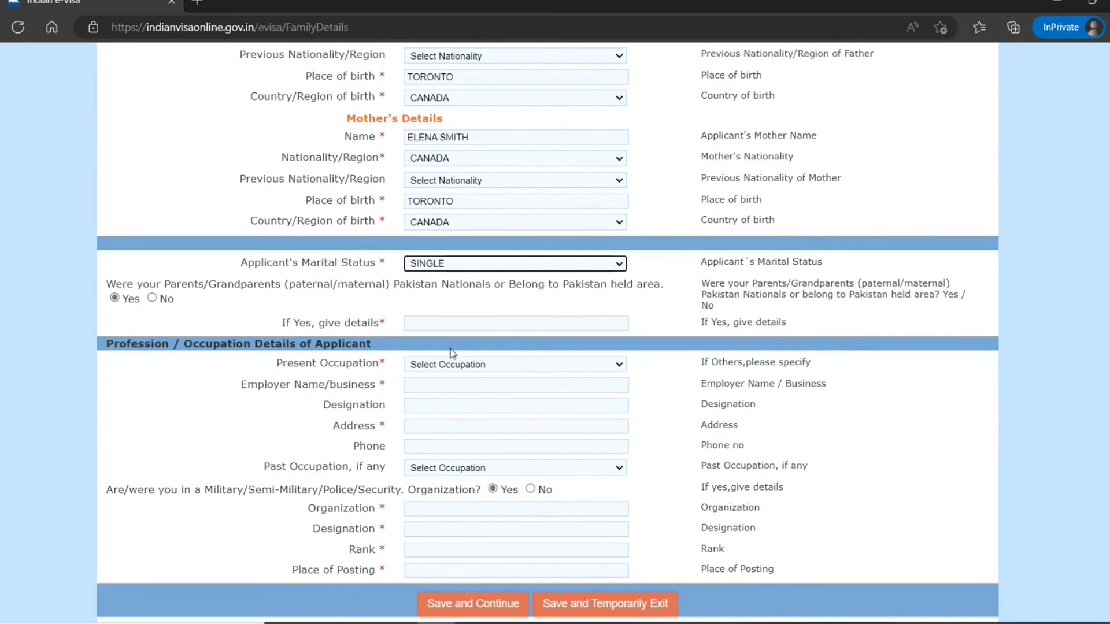
left_click(169, 298)
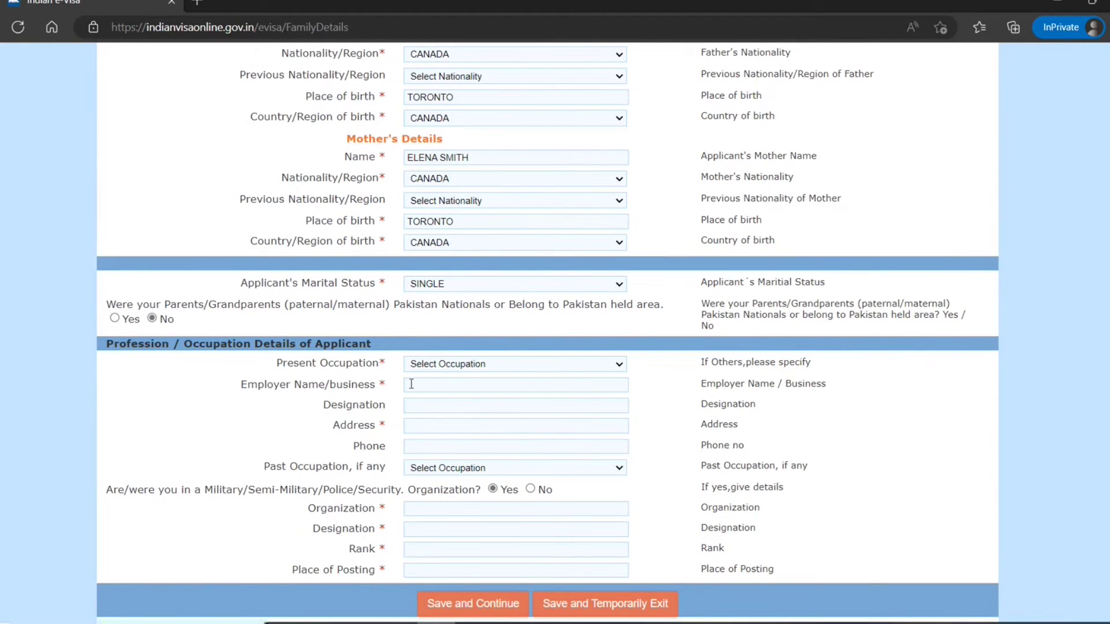
left_click(471, 364)
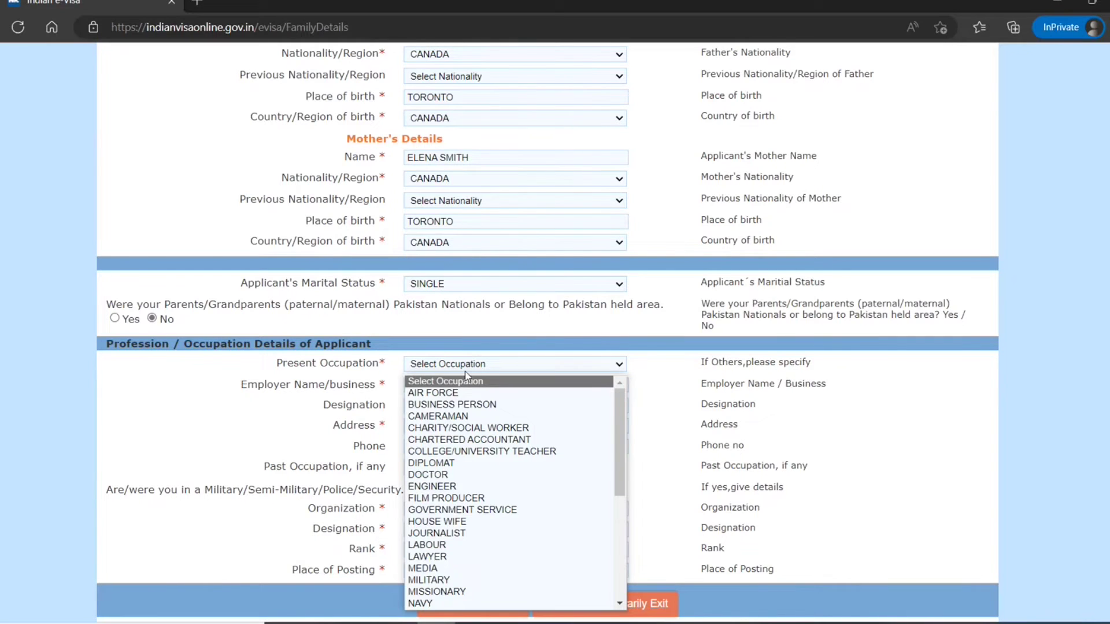
left_click(452, 486)
- Enter employer TORONTO ENGINEERING WORKS and the employer's address
left_click(428, 384)
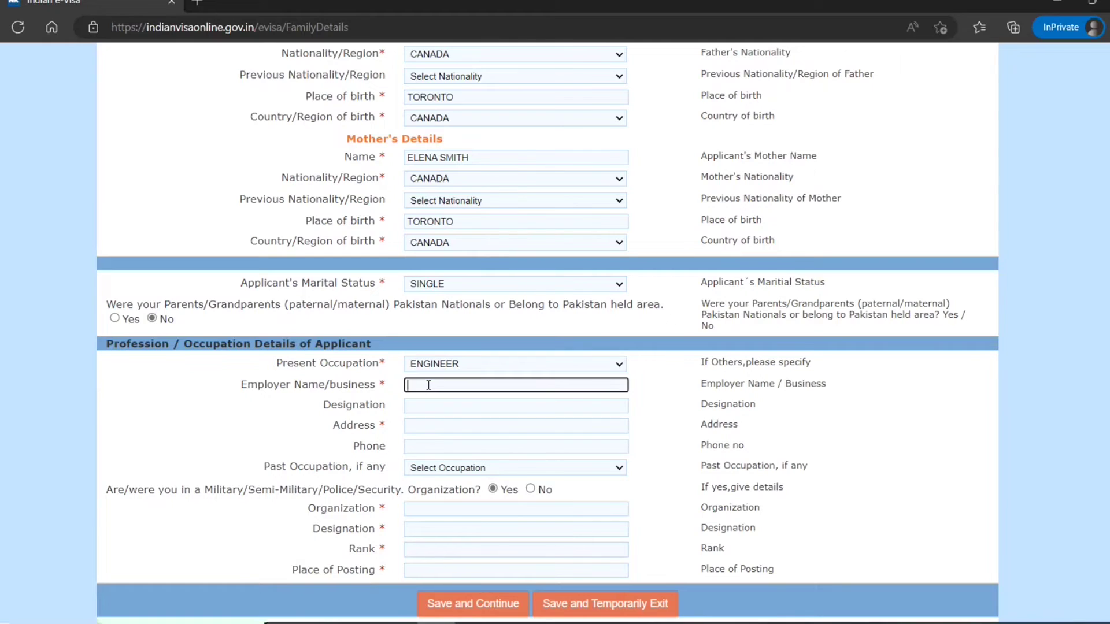
type("toronto engineering works")
left_click(498, 485)
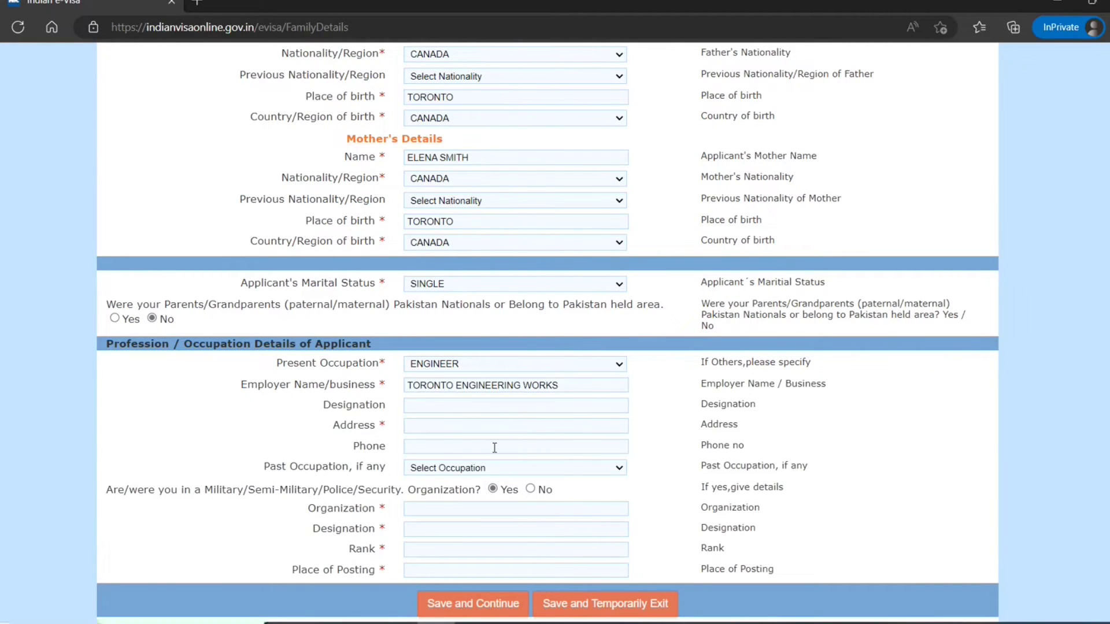
left_click(431, 426)
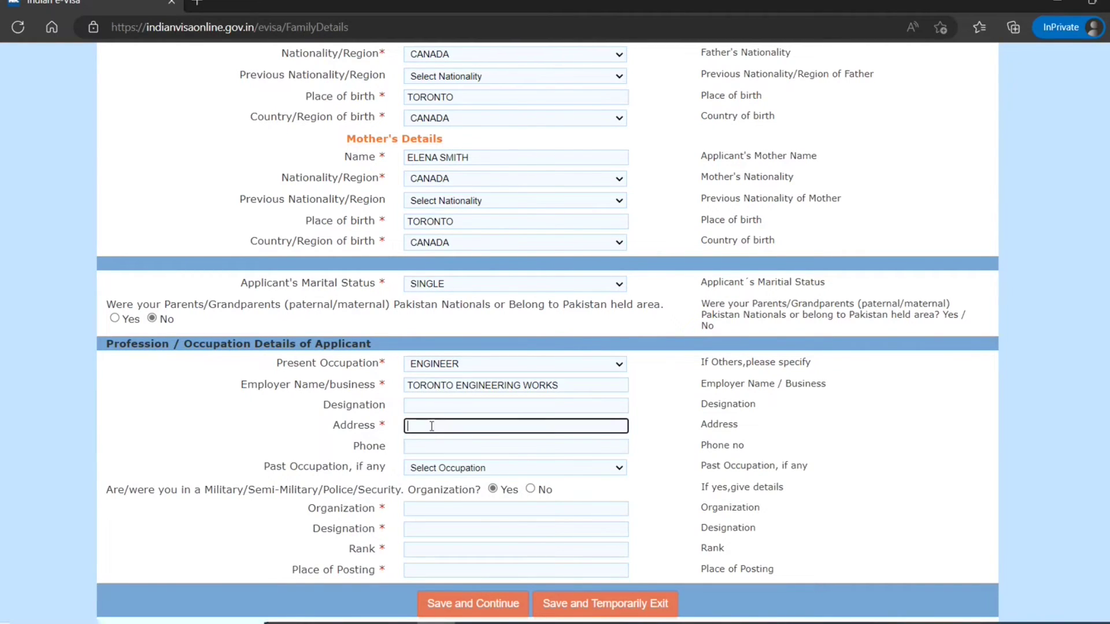
type("2 toronntoni")
type("a st toronto ")
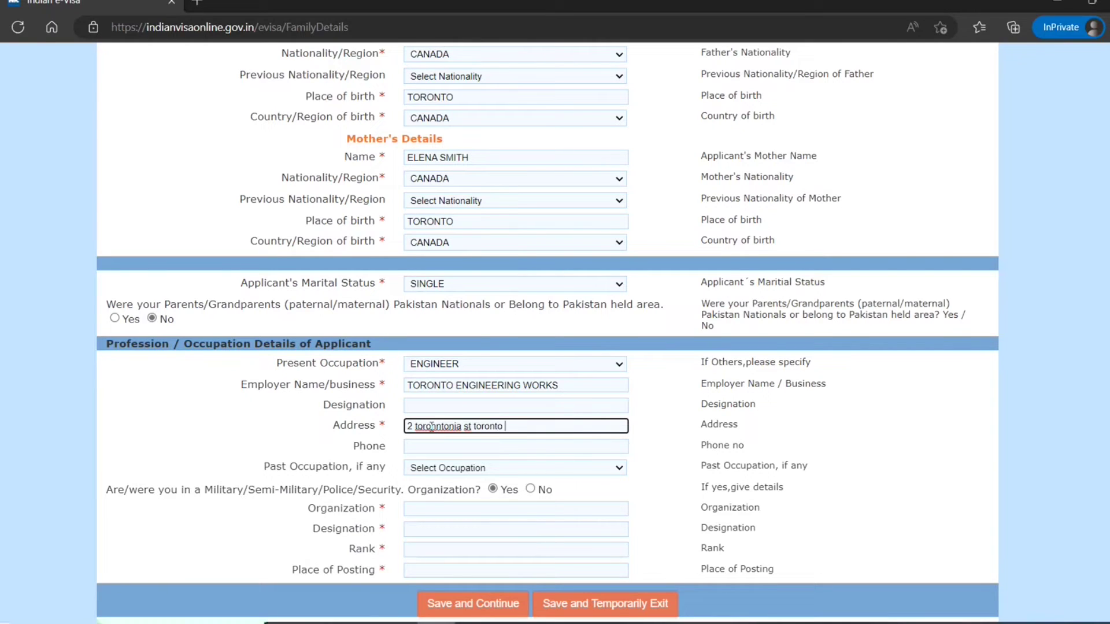
type("on l9d5t6")
left_click(685, 444)
- Leave past occupation blank and answer No to the military organisation question
left_click(563, 449)
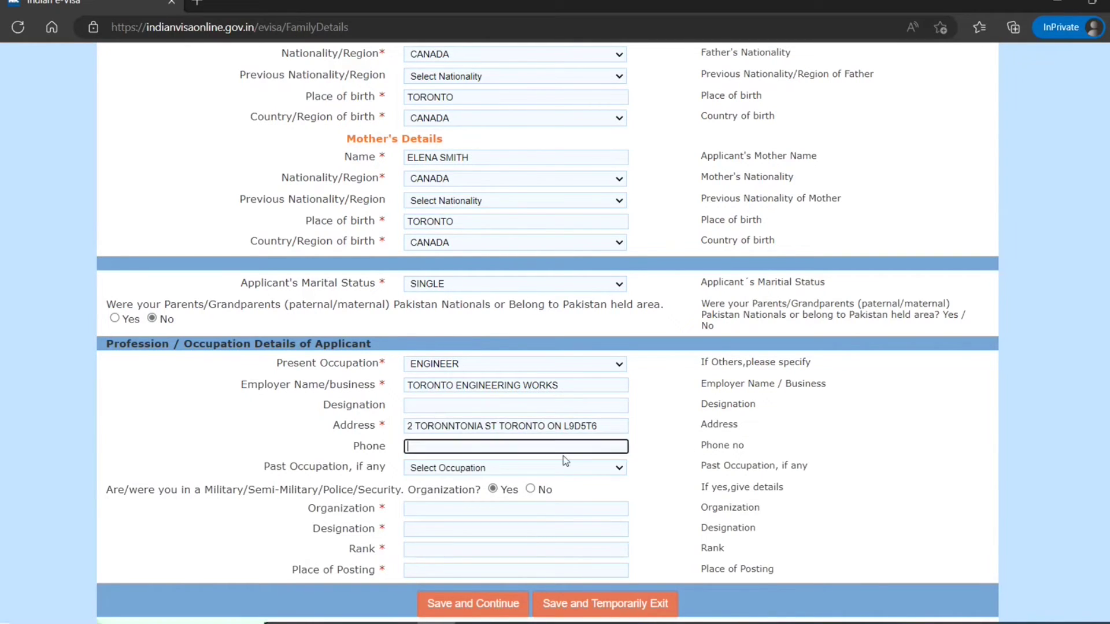
left_click(526, 472)
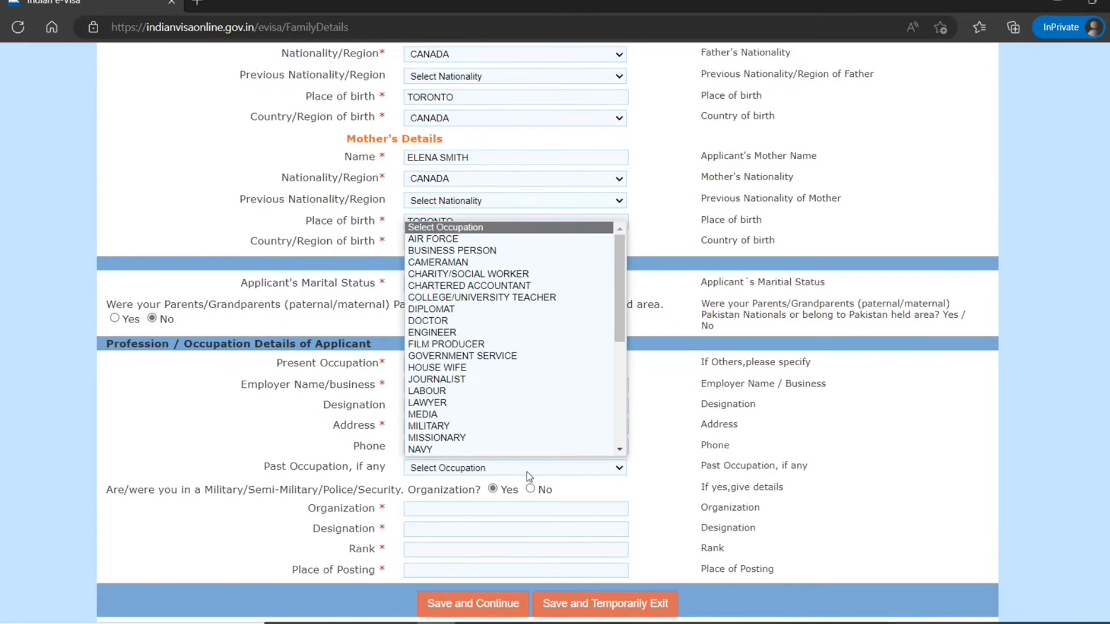
left_click(668, 486)
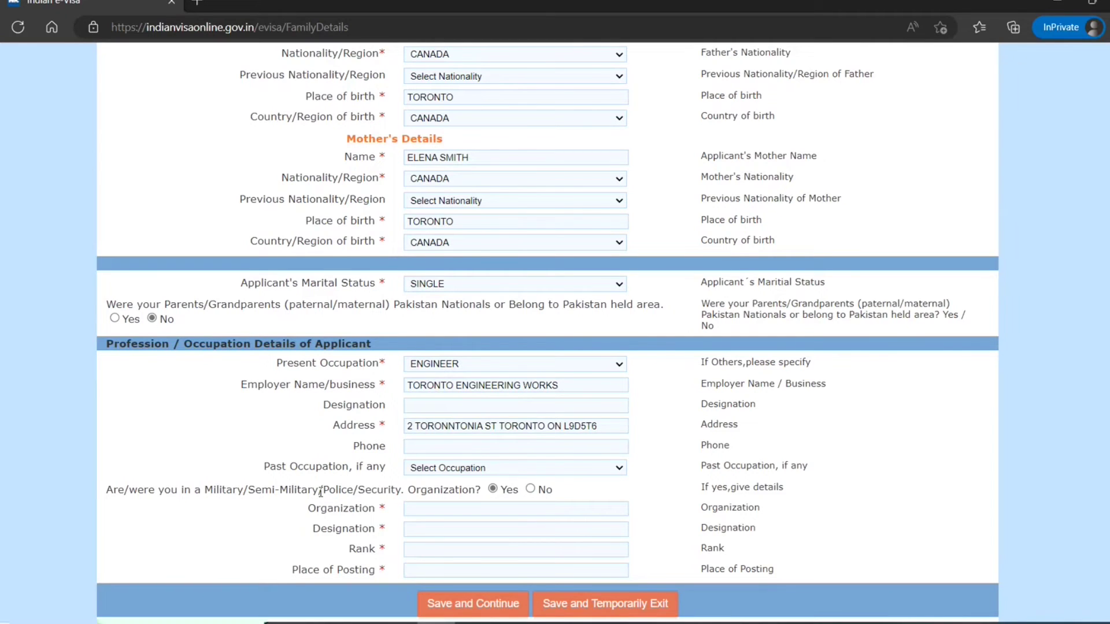
left_click(530, 490)
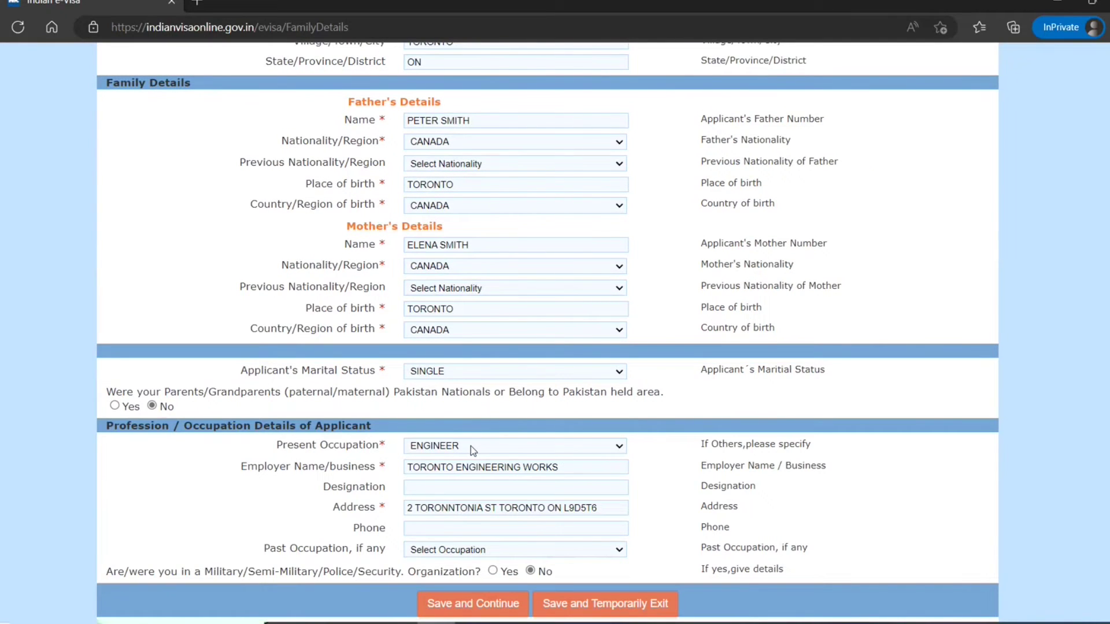
- Enter the applicant's phone number and save the family details to continue
scroll(473, 450, "up", 6)
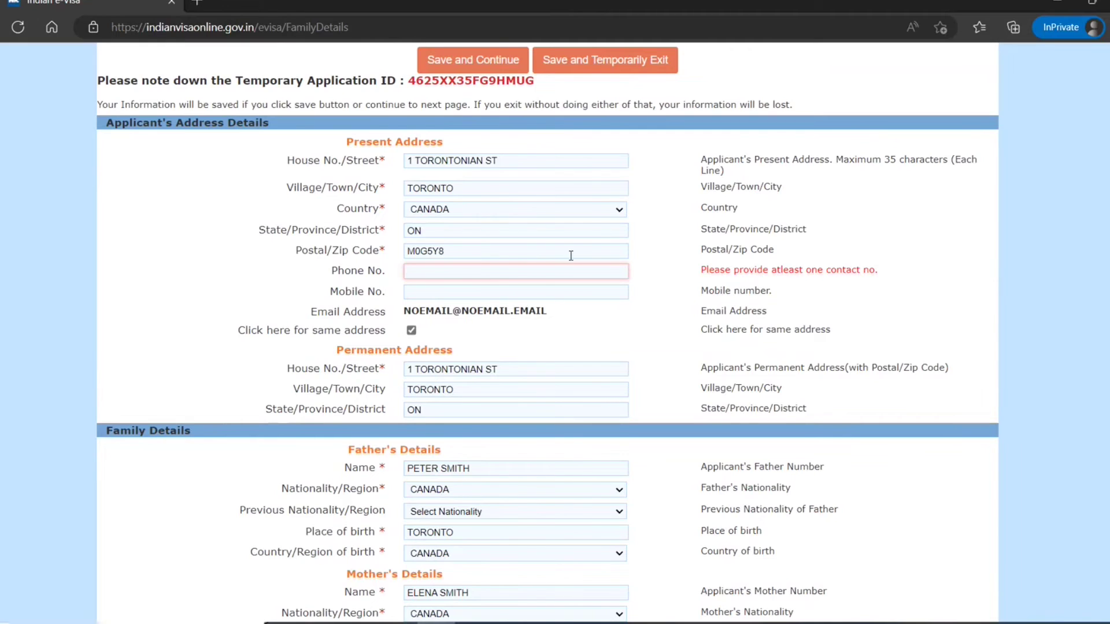
left_click(542, 272)
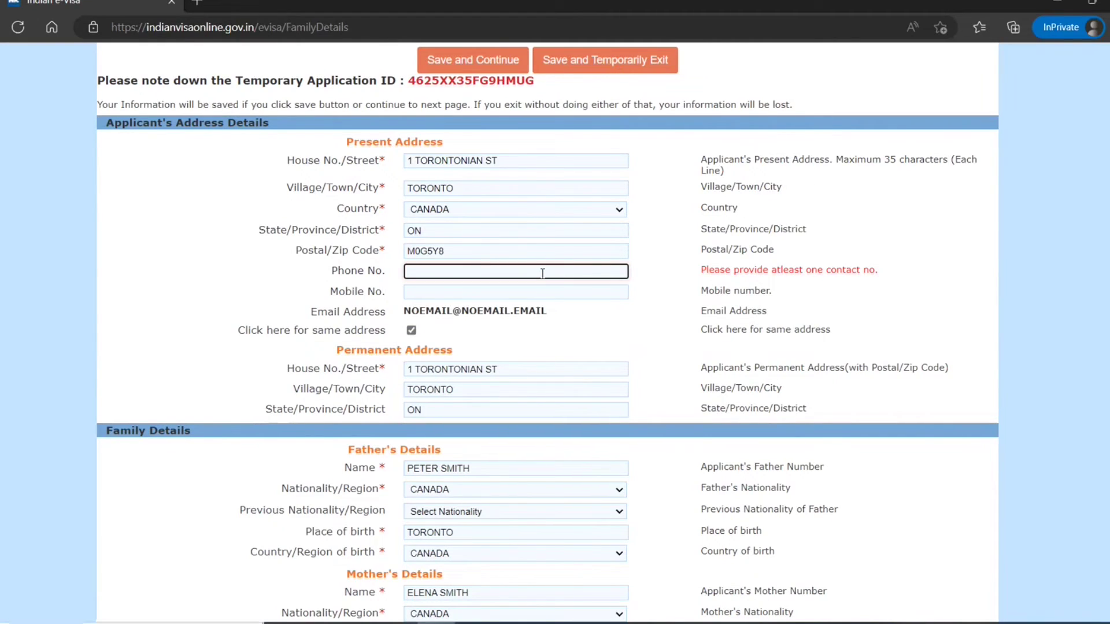
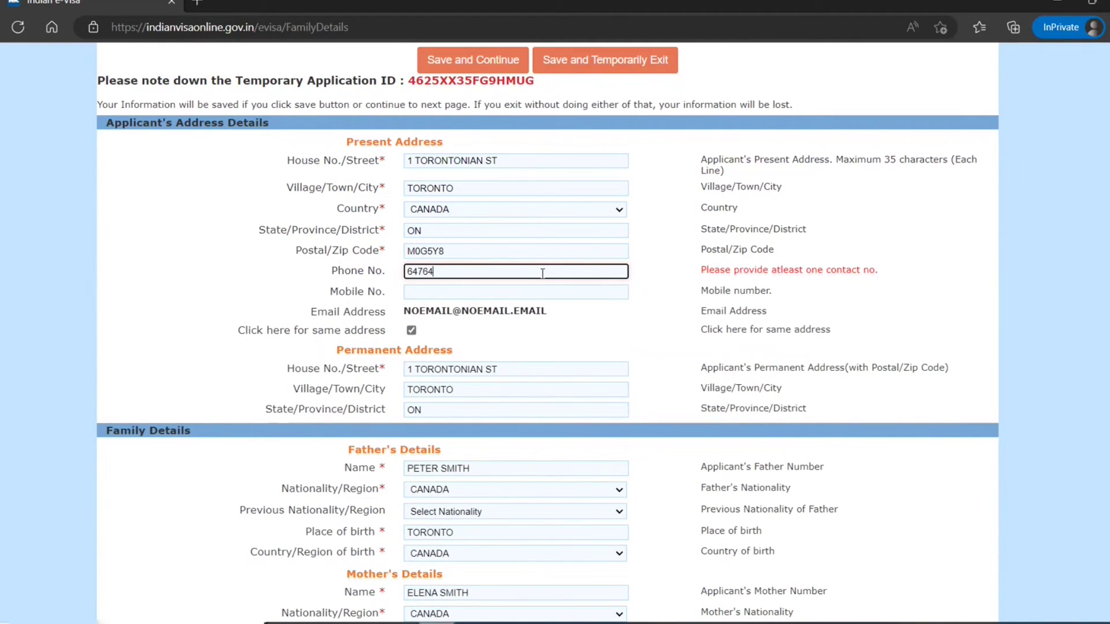
scroll(671, 339, "down", 6)
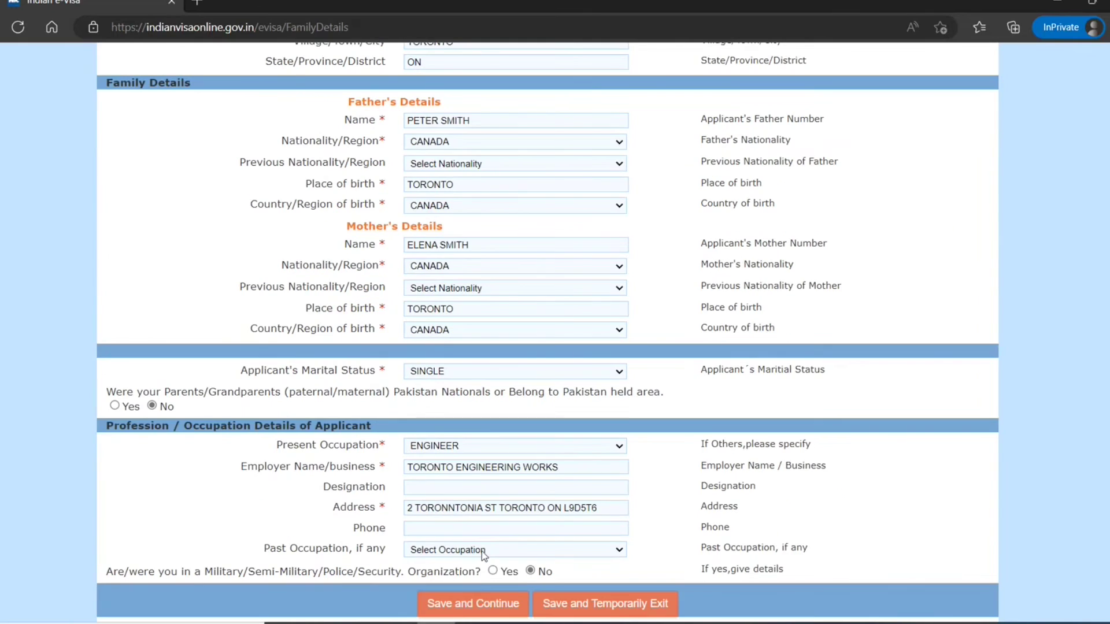
left_click(479, 603)
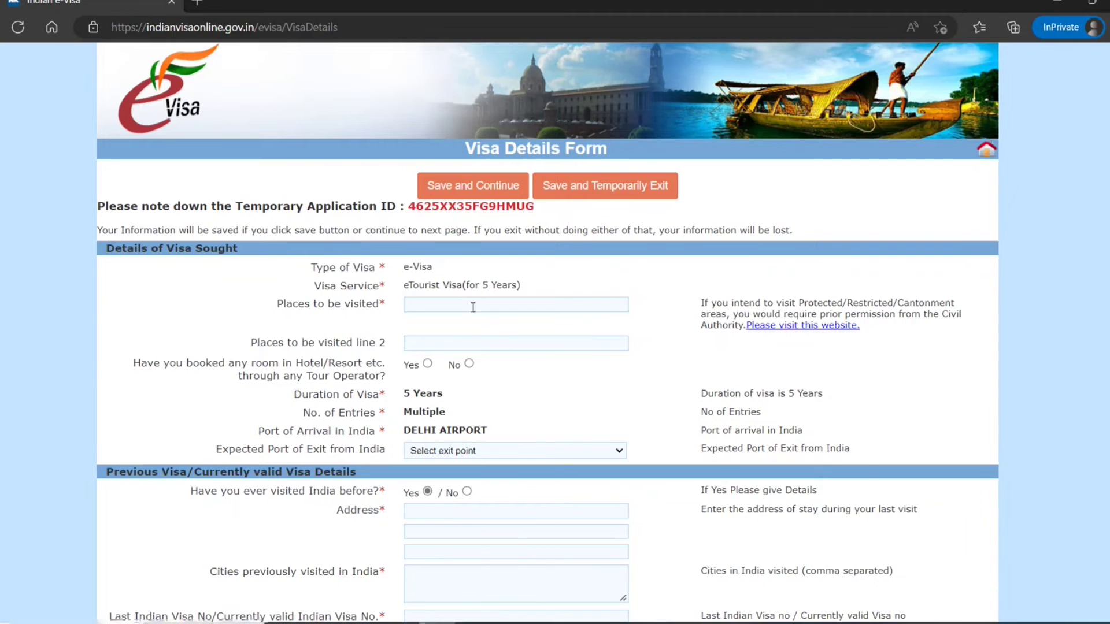
- List NEW DELHI and mumbai as places to visit and answer No to hotel booking
left_click(613, 308)
type("new delhi")
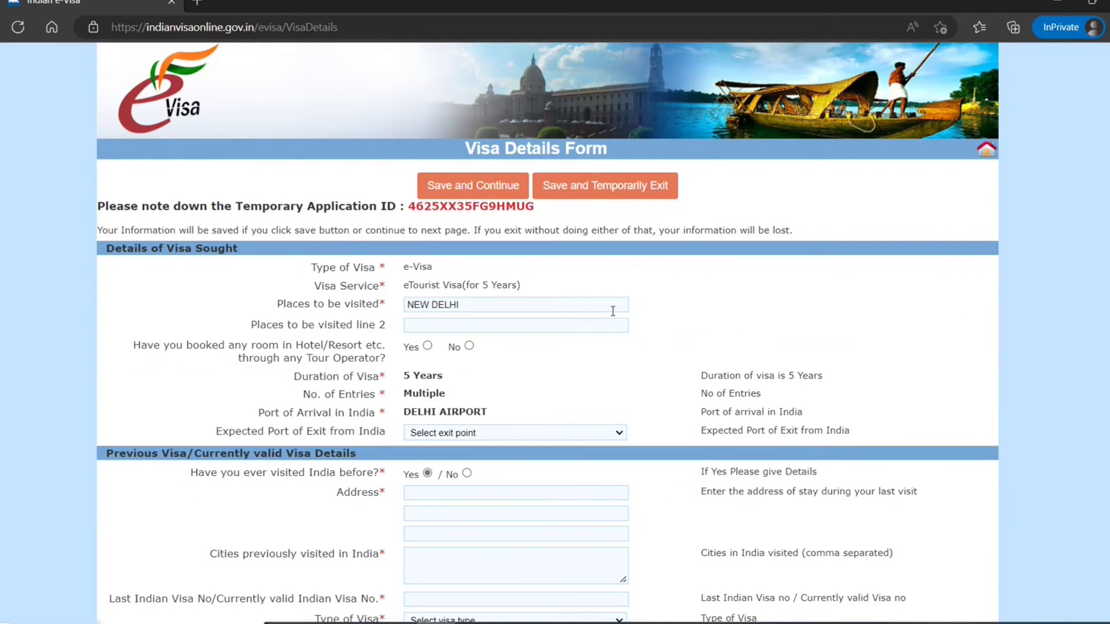
left_click(554, 330)
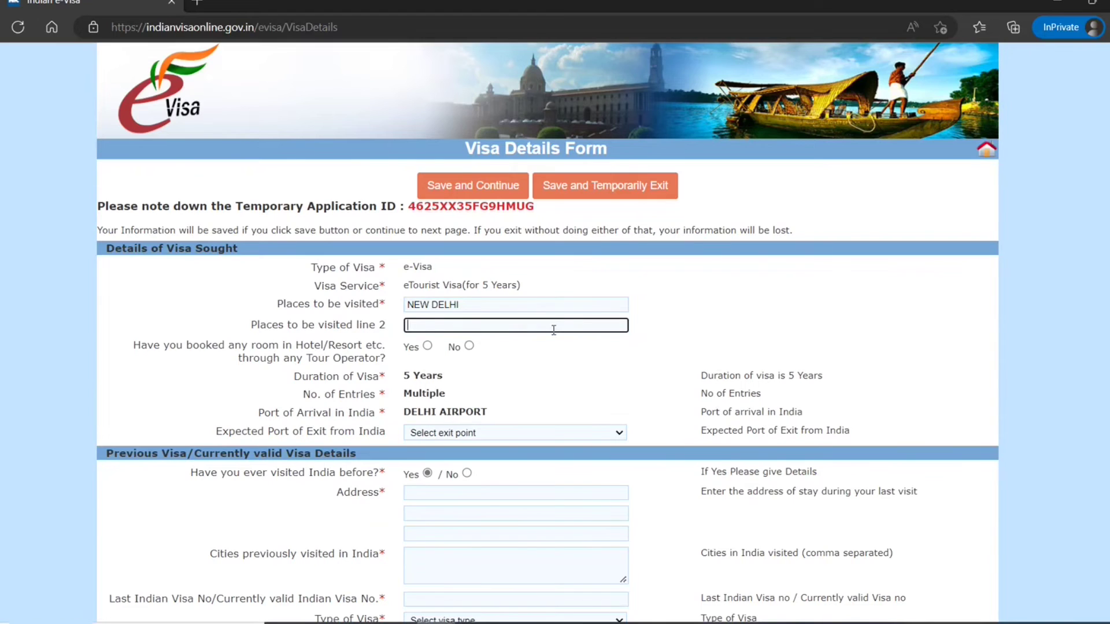
type("mumbai")
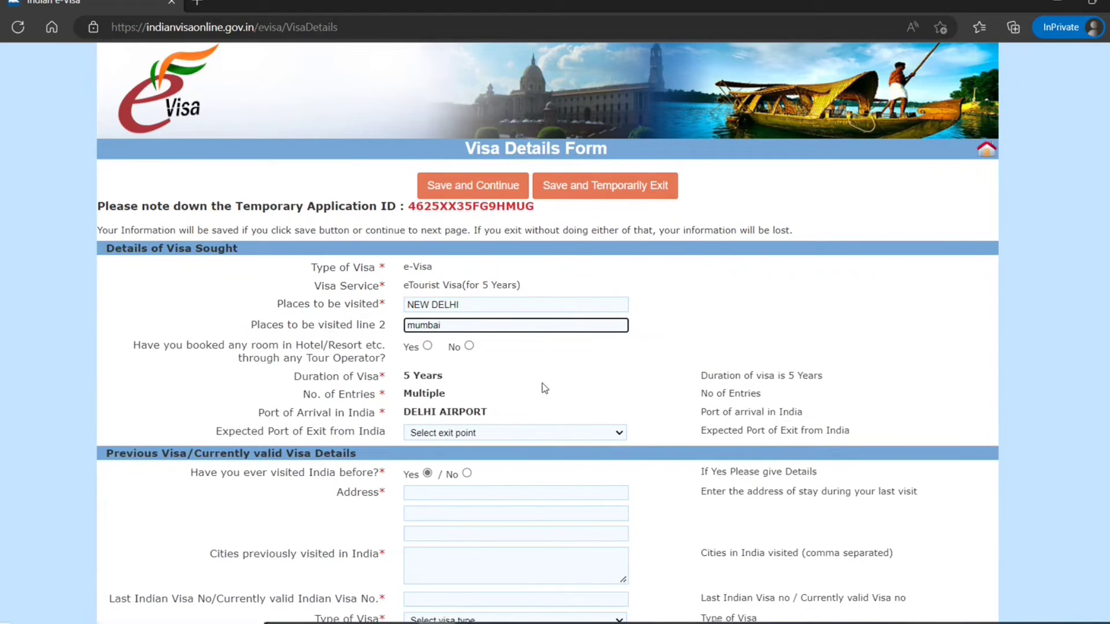
left_click(542, 383)
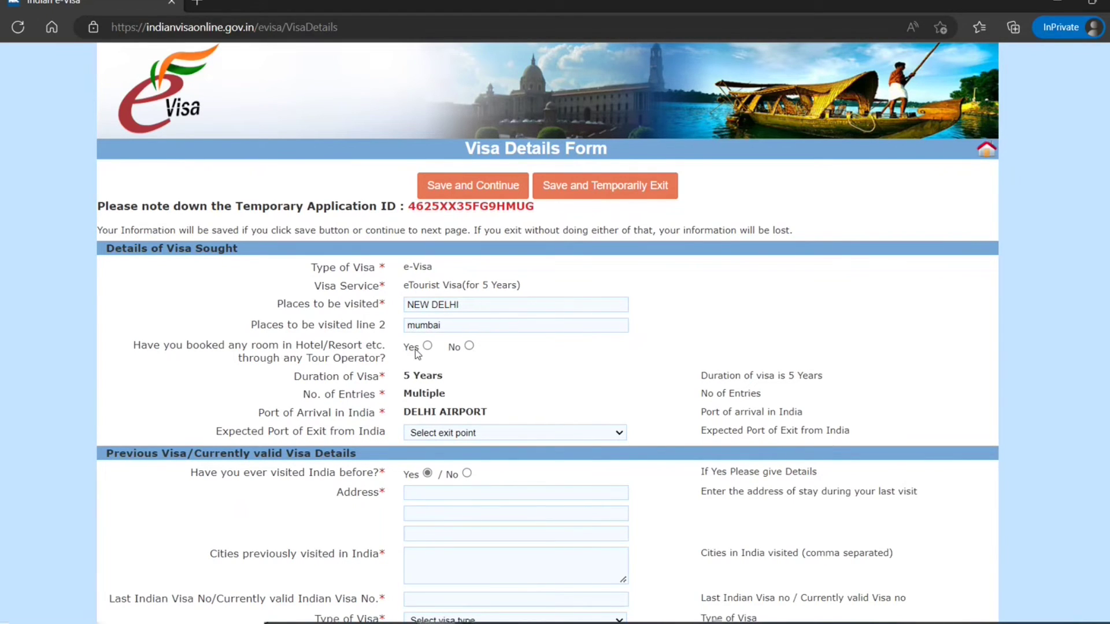
left_click(469, 345)
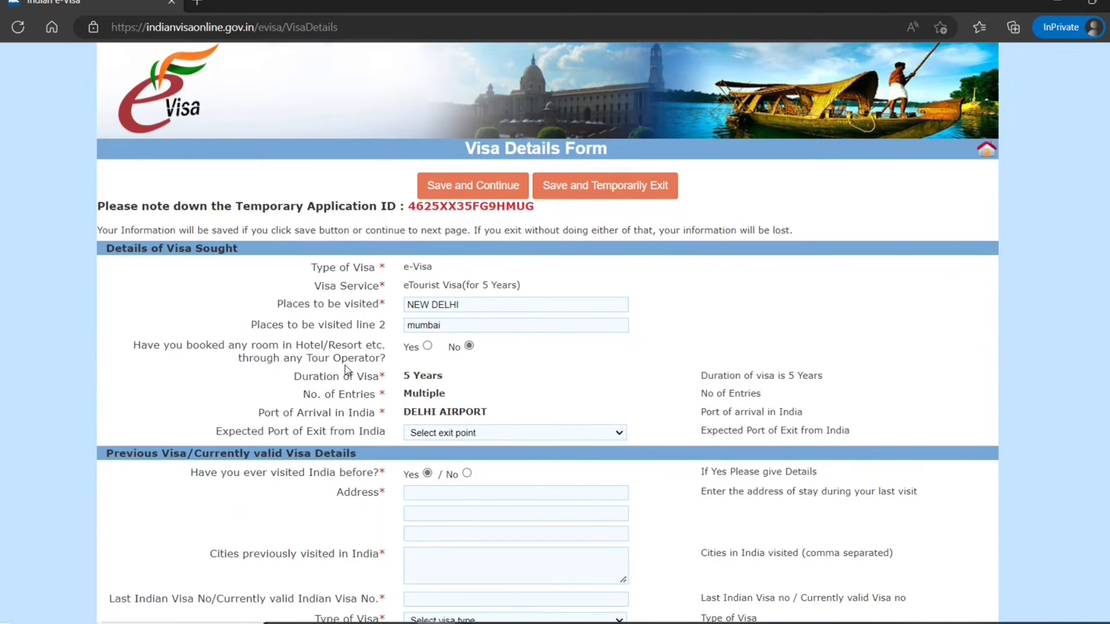
- Set the exit port to GAYA AIRPORT and answer No to visiting India before
scroll(347, 370, "down", 1)
left_click(440, 346)
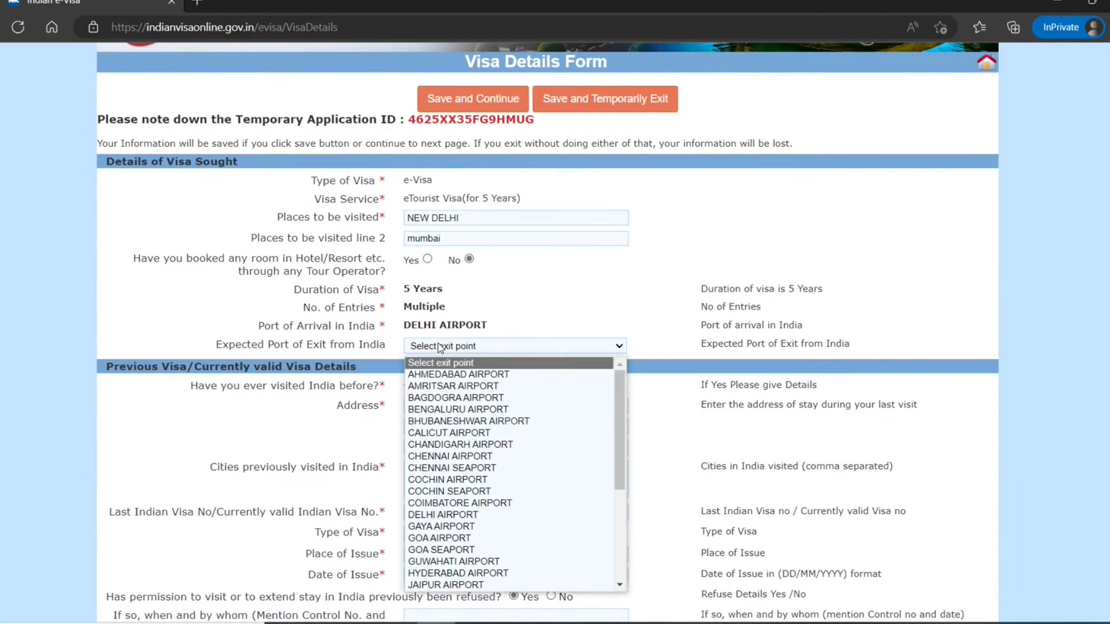
key("n")
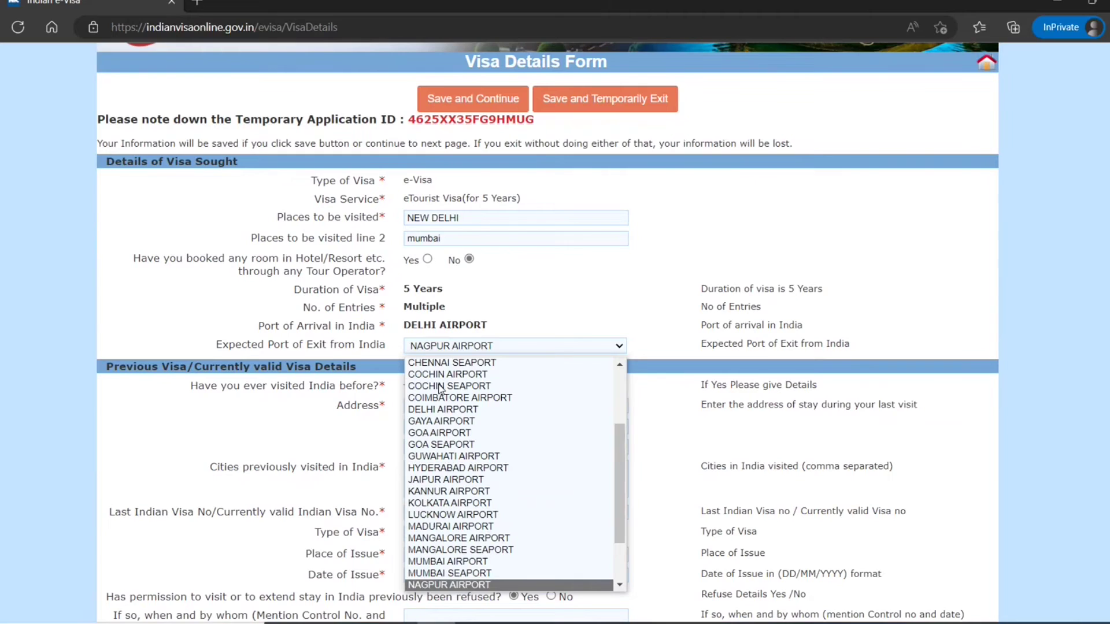
scroll(531, 530, "down", 1)
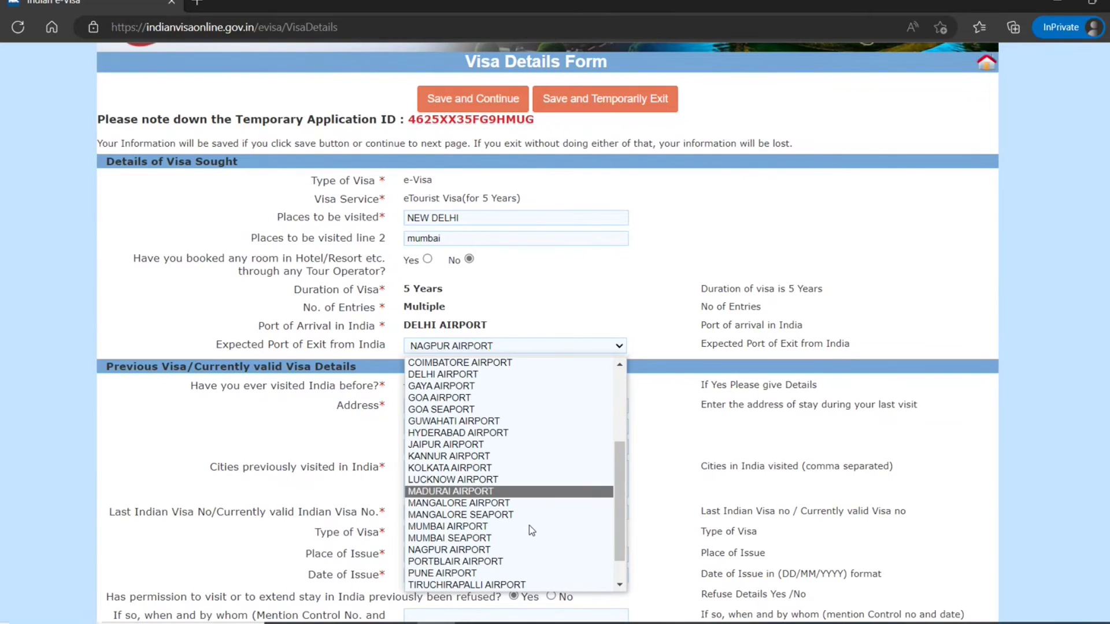
left_click(452, 385)
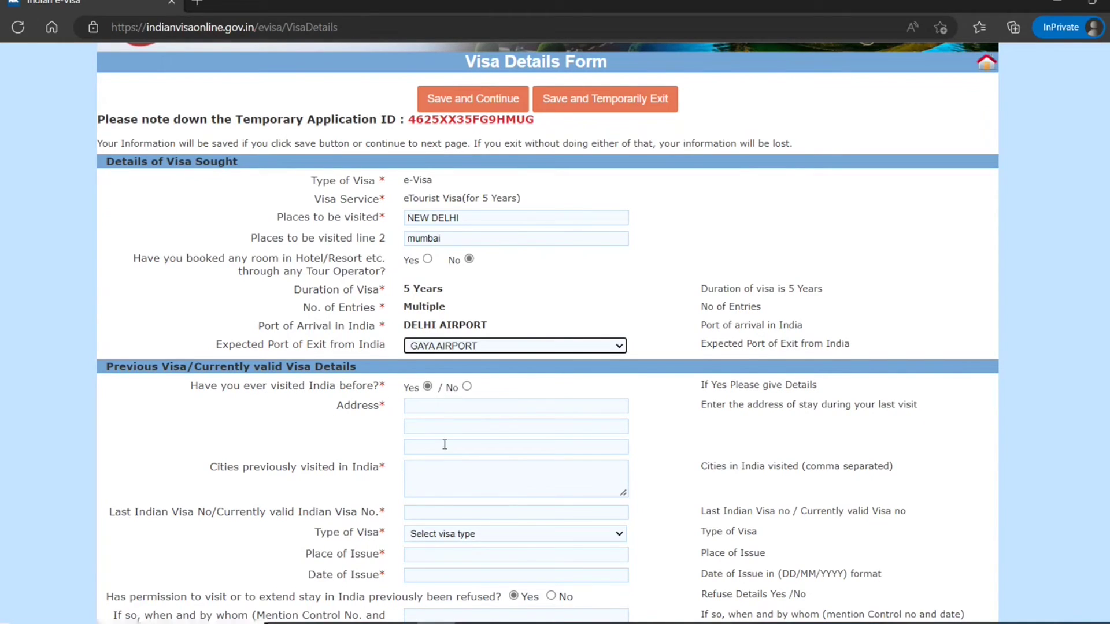
left_click(467, 386)
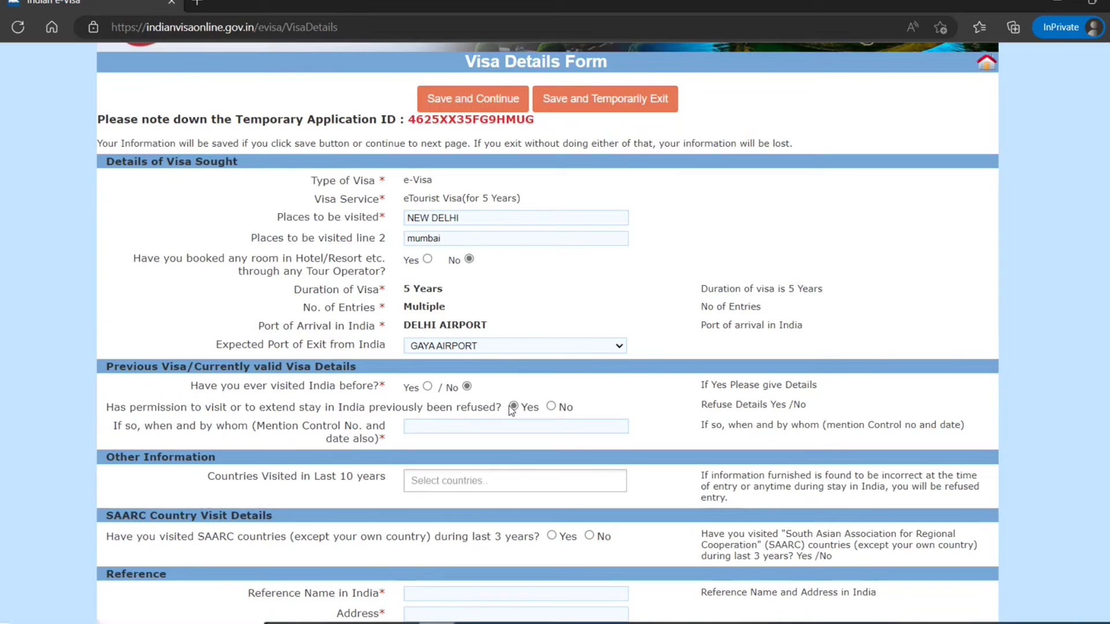
- Answer No to previous refusal and SAARC visits, listing UNITED STATES OF AMERICA as visited
left_click(551, 406)
scroll(197, 455, "down", 2)
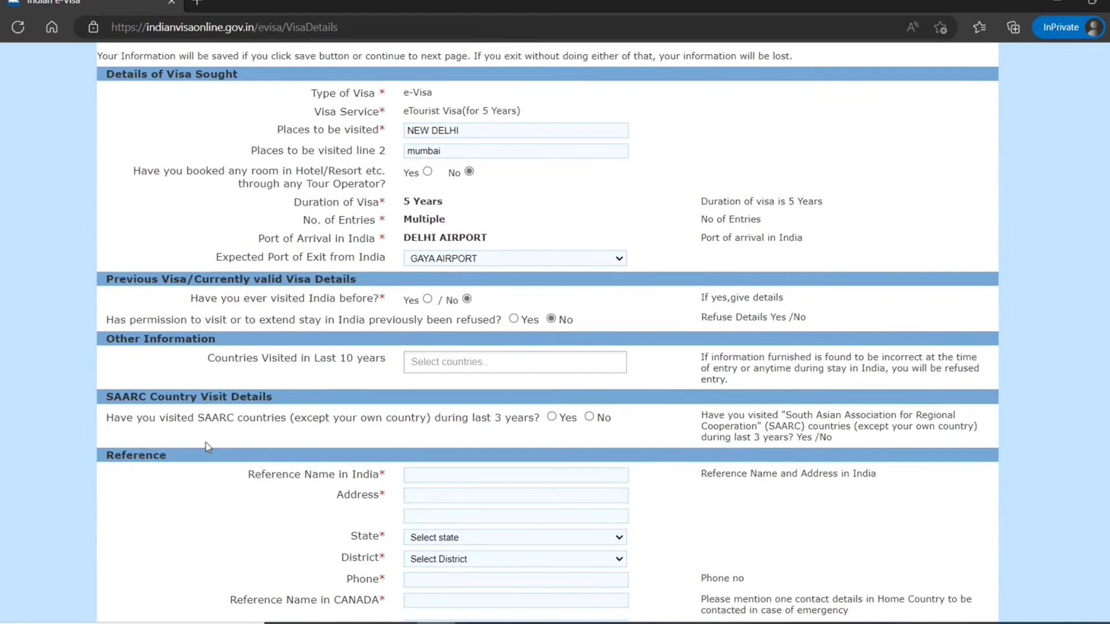
left_click(441, 357)
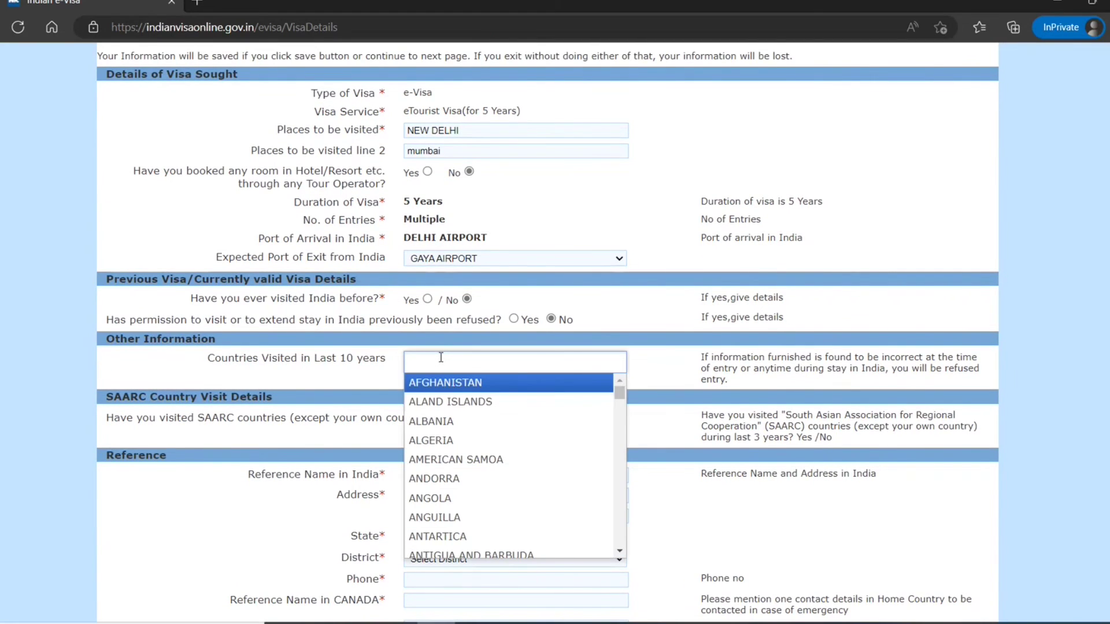
scroll(430, 481, "down", 20)
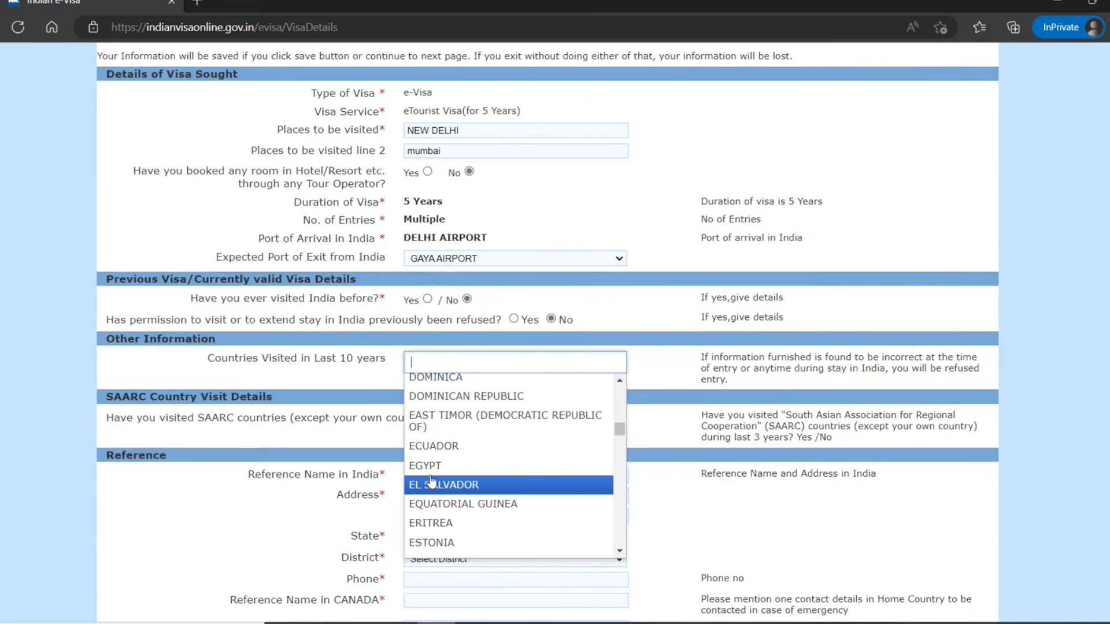
scroll(431, 480, "down", 20)
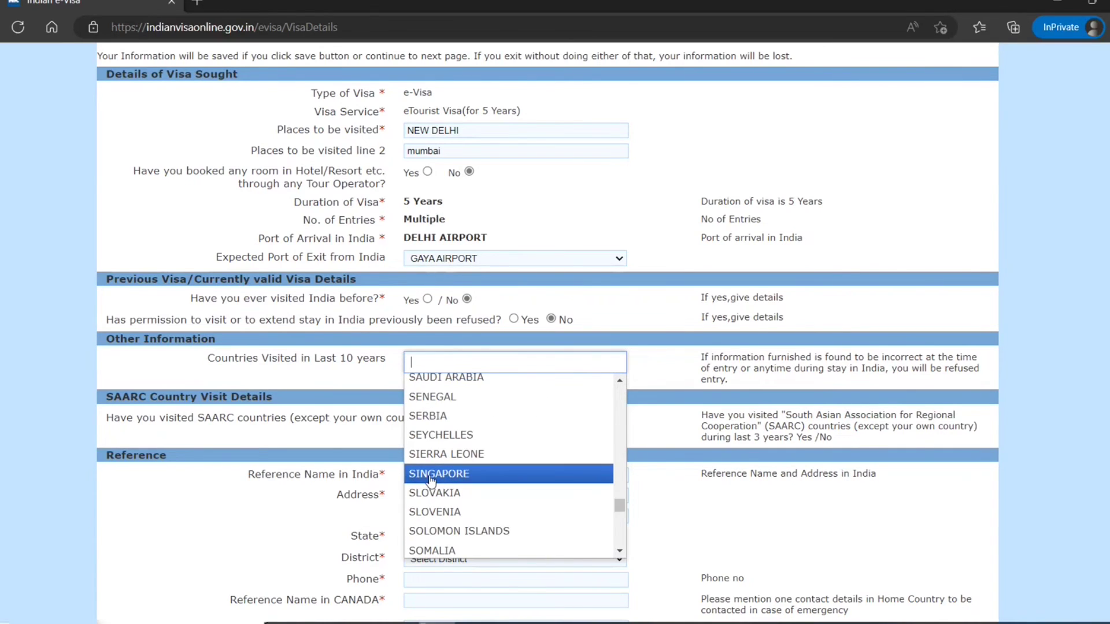
scroll(430, 480, "down", 8)
scroll(431, 481, "down", 5)
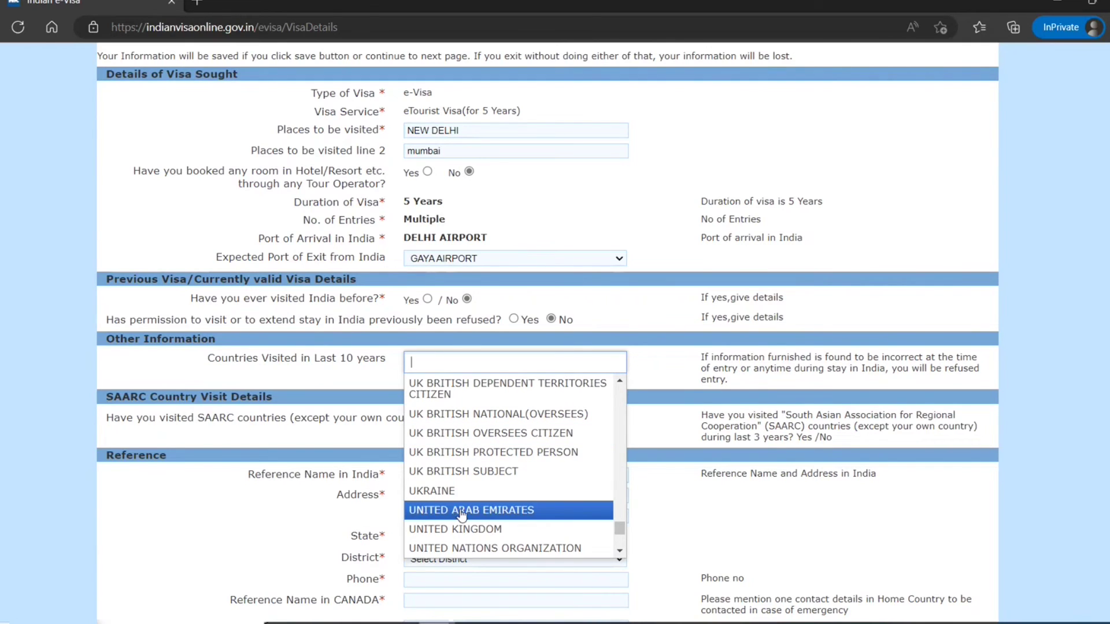
scroll(462, 513, "down", 2)
scroll(462, 513, "down", 2)
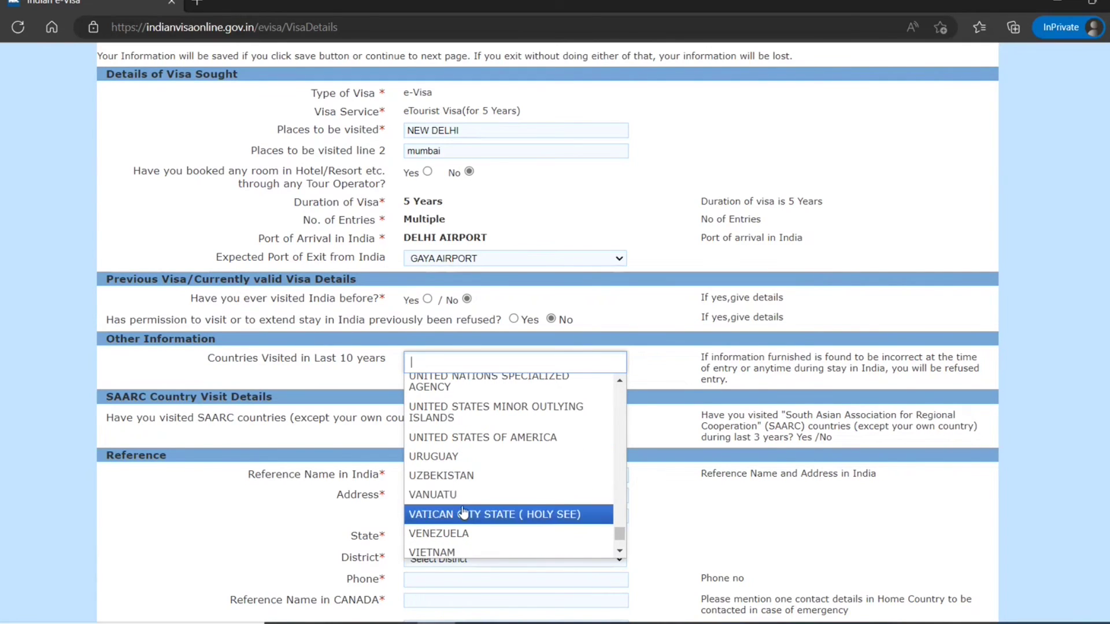
left_click(474, 439)
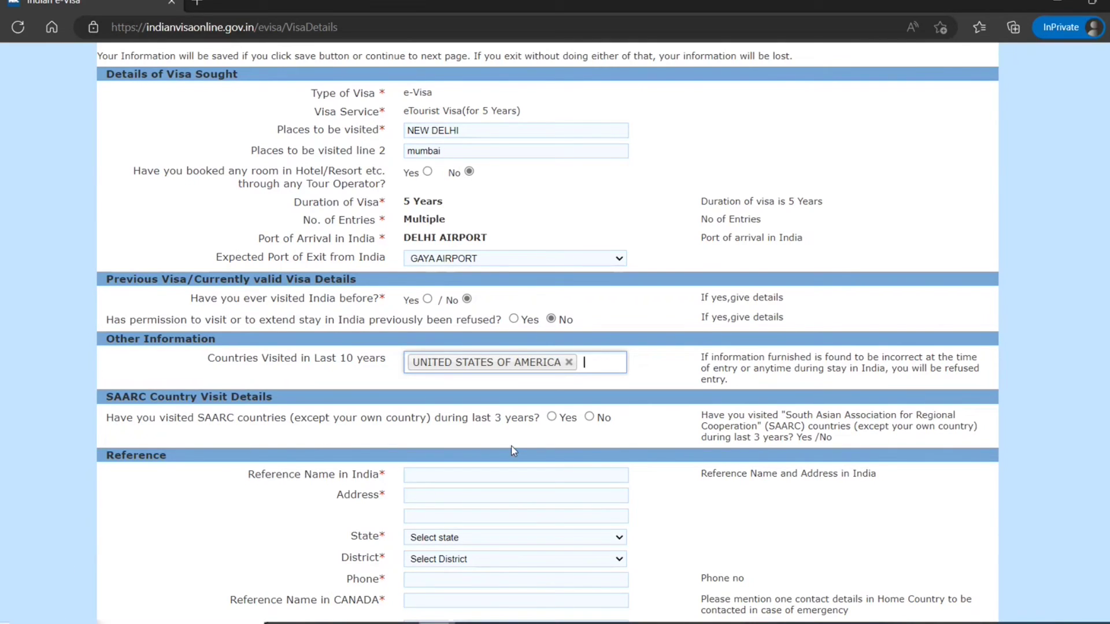
left_click(589, 416)
scroll(436, 412, "down", 2)
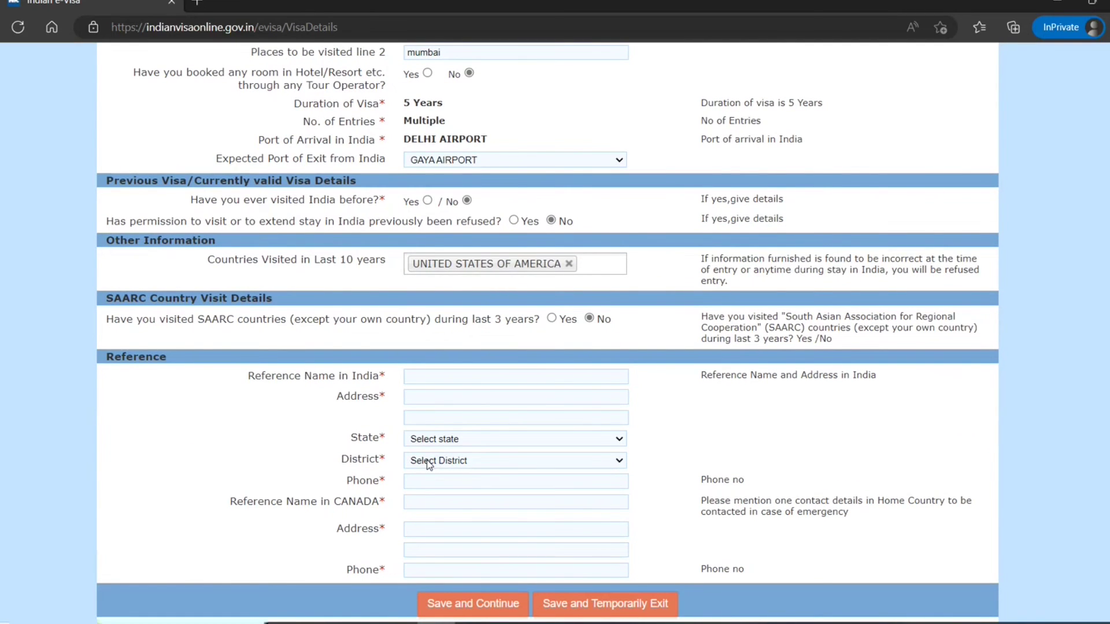
- Fill the India reference's name, address, phone, with State and District set to DELHI
left_click(446, 374)
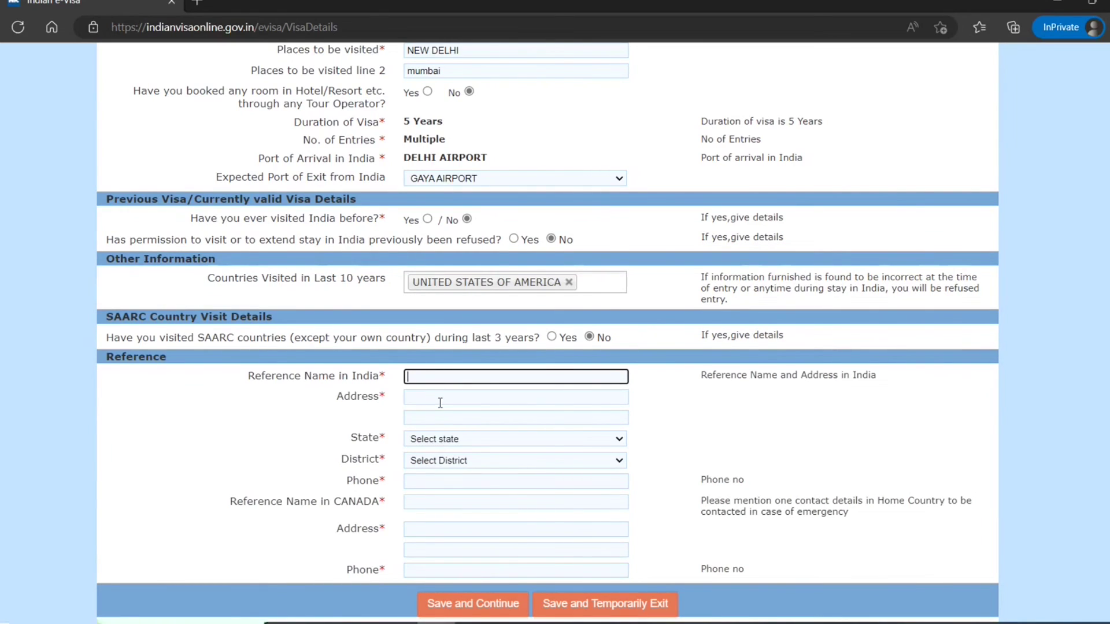
left_click(440, 403)
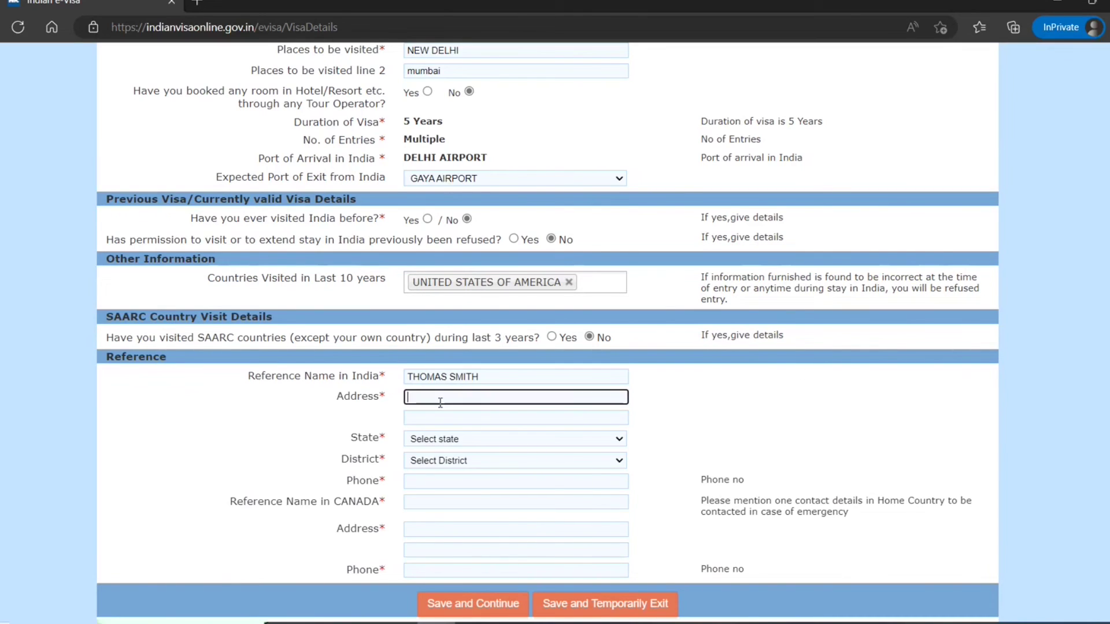
type("1 new delhi st")
key("Tab")
key("Tab")
key("Down")
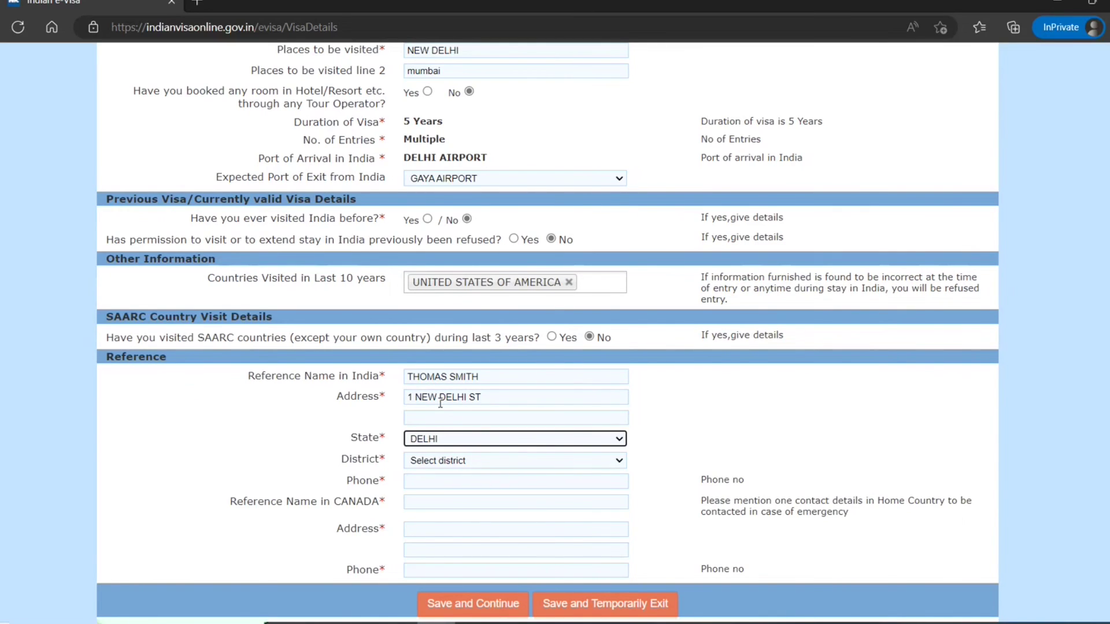
key("Tab")
key("Down")
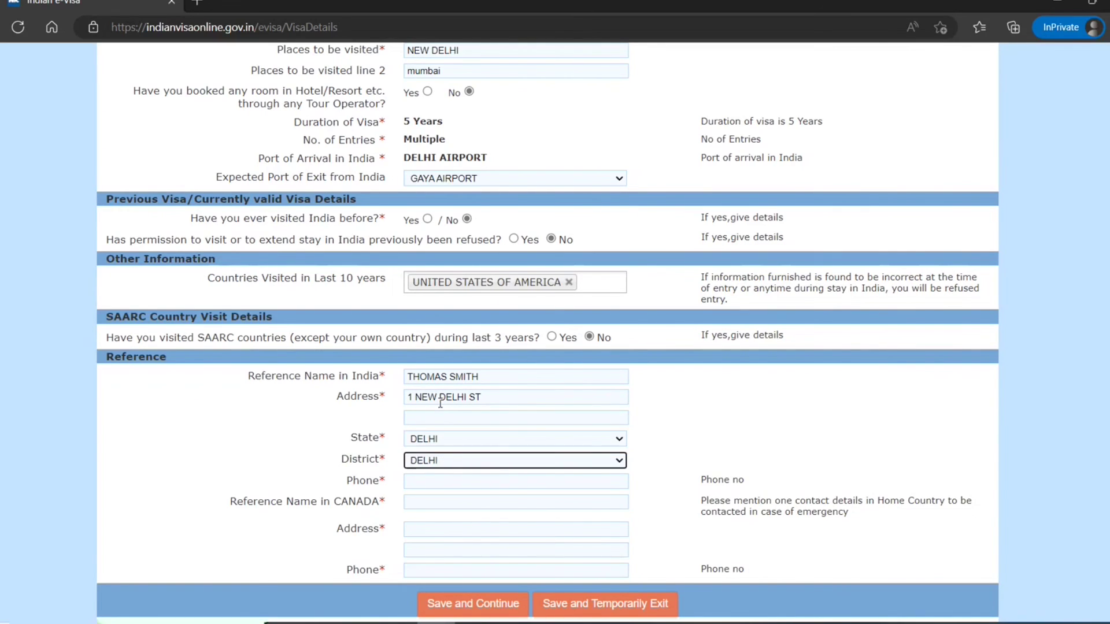
key("Tab")
type("89898988988")
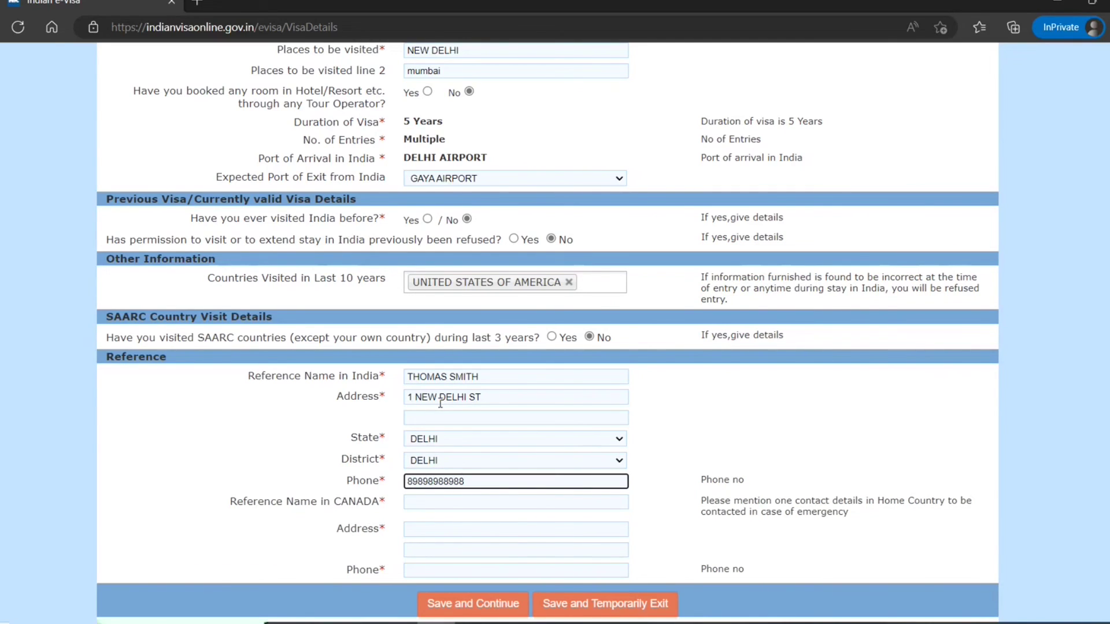
- Fill the Canada reference's name, address and phone number
key("Tab")
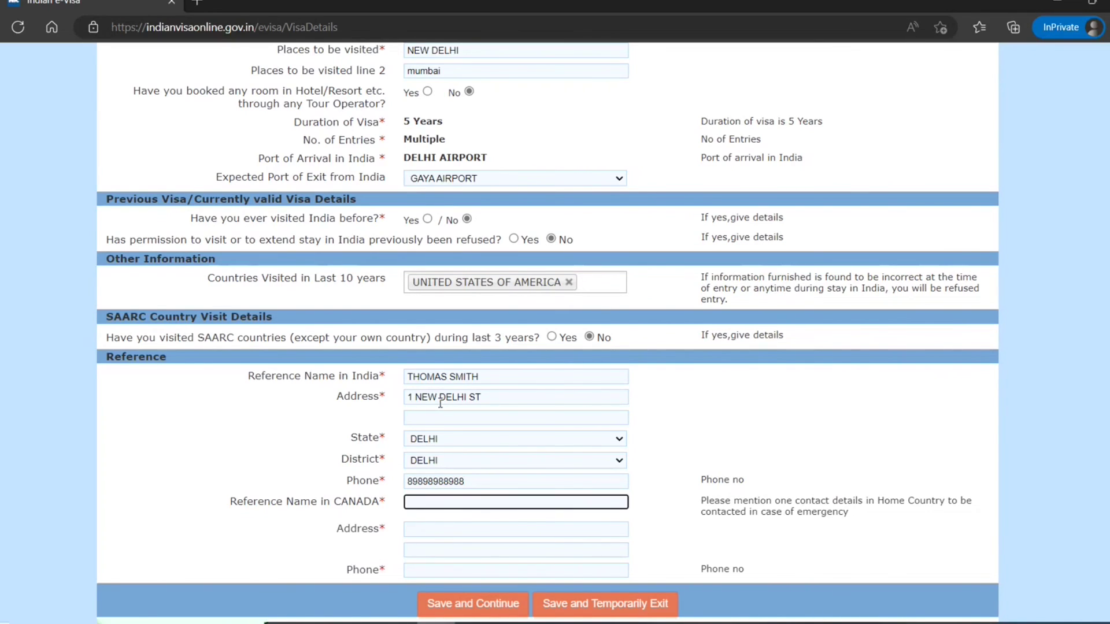
key("Tab")
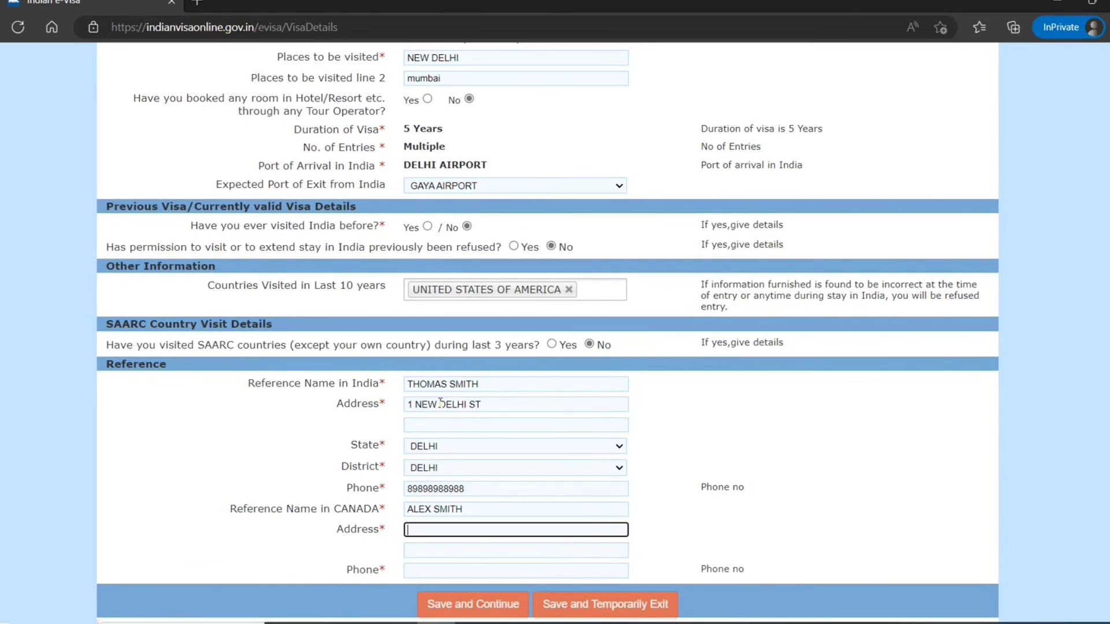
type("1 torontonian st toronto on ")
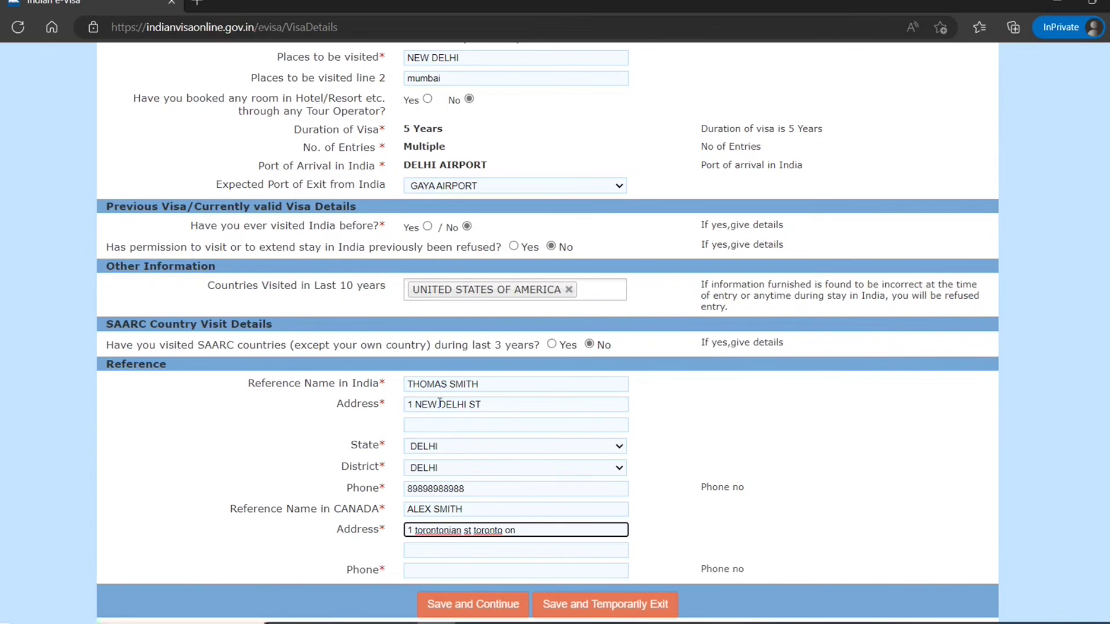
type("m9u7y8")
key("Tab")
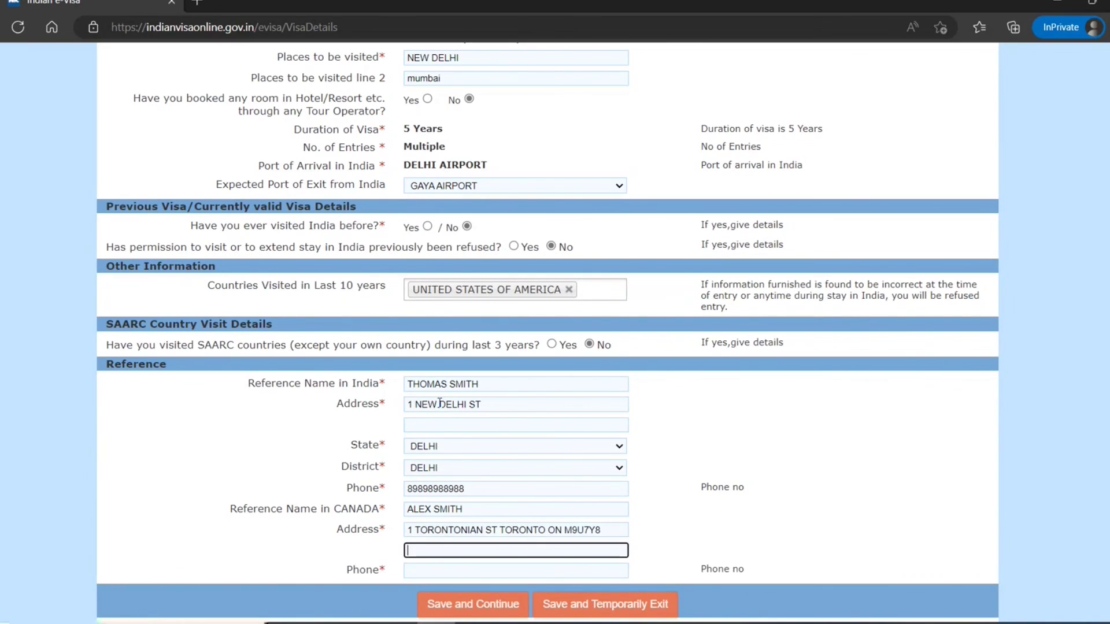
key("Tab")
type("78787")
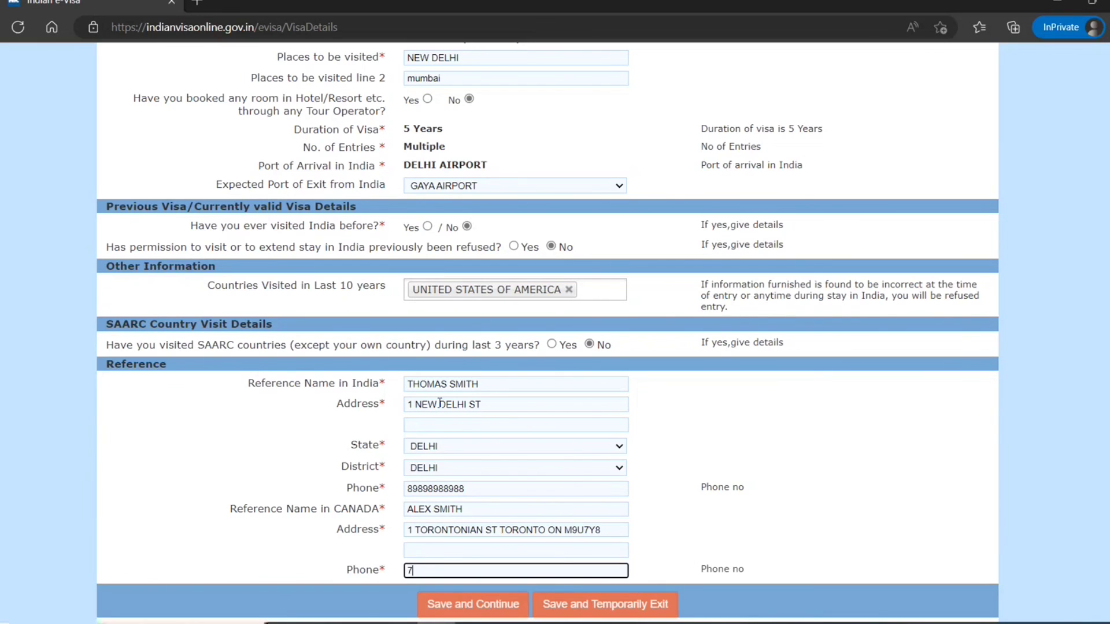
type("7878")
- Save the visa details and answer No to the arrest, refused-entry, trafficking and violence questions
left_click(473, 604)
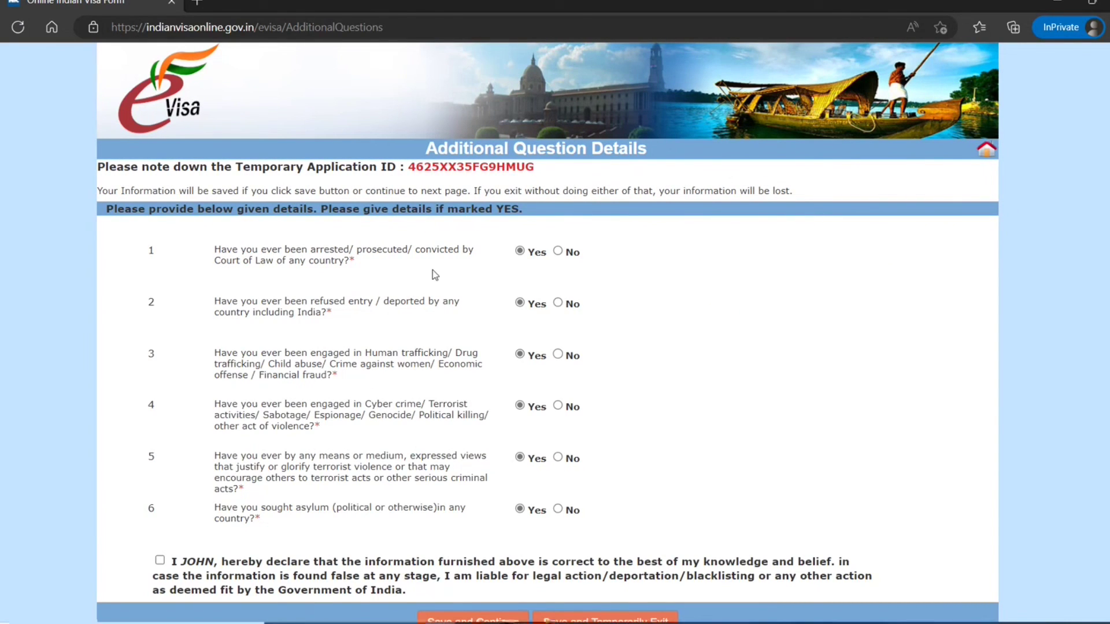
left_click(557, 252)
left_click(558, 303)
left_click(557, 355)
left_click(558, 405)
- Answer No to the extremist-views and asylum questions, then review the page
left_click(558, 457)
scroll(460, 536, "down", 1)
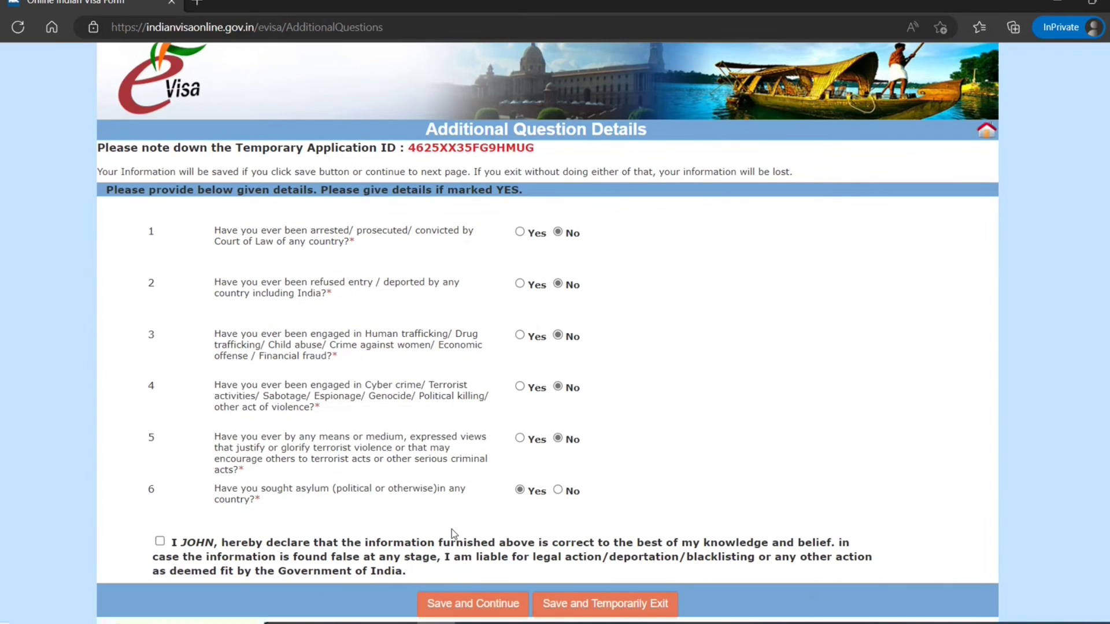
left_click(558, 491)
scroll(391, 436, "up", 1)
scroll(393, 441, "down", 1)
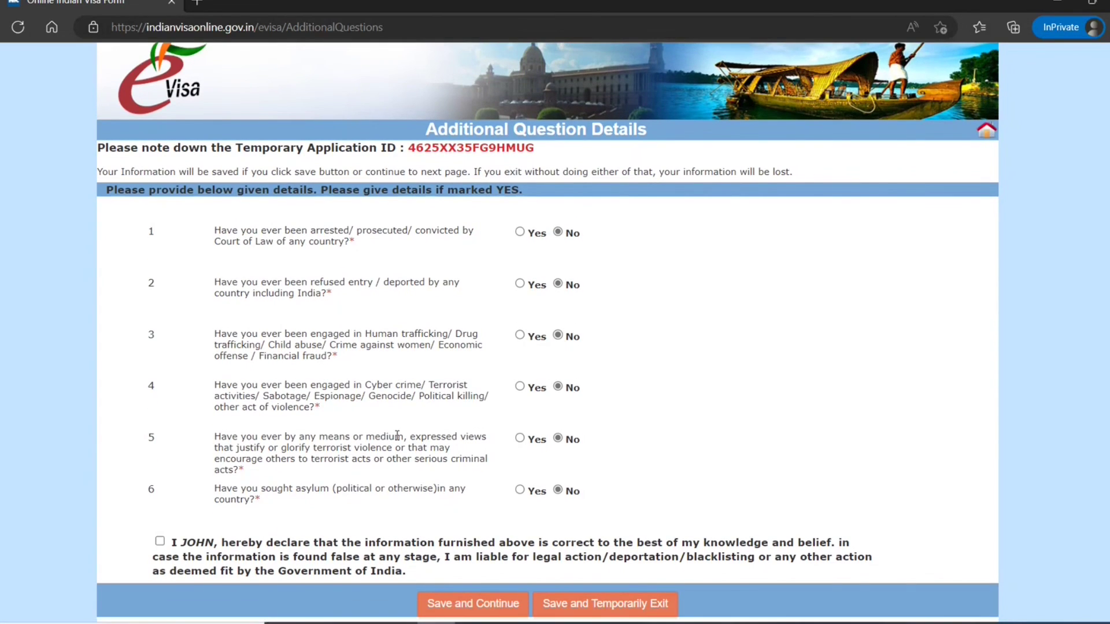
scroll(397, 436, "up", 1)
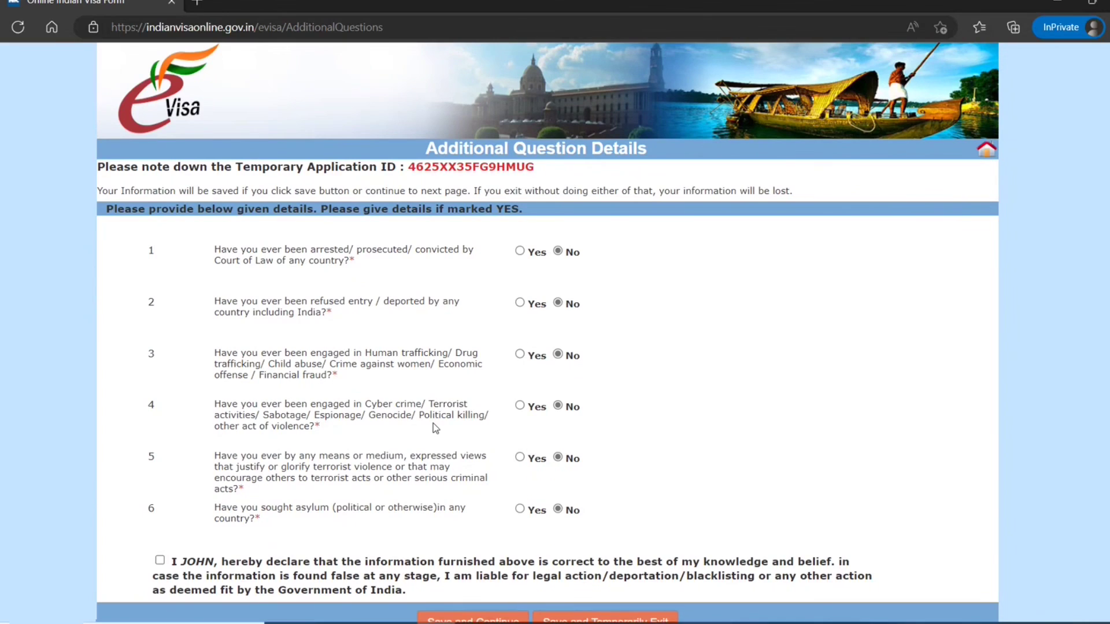
scroll(434, 427, "down", 1)
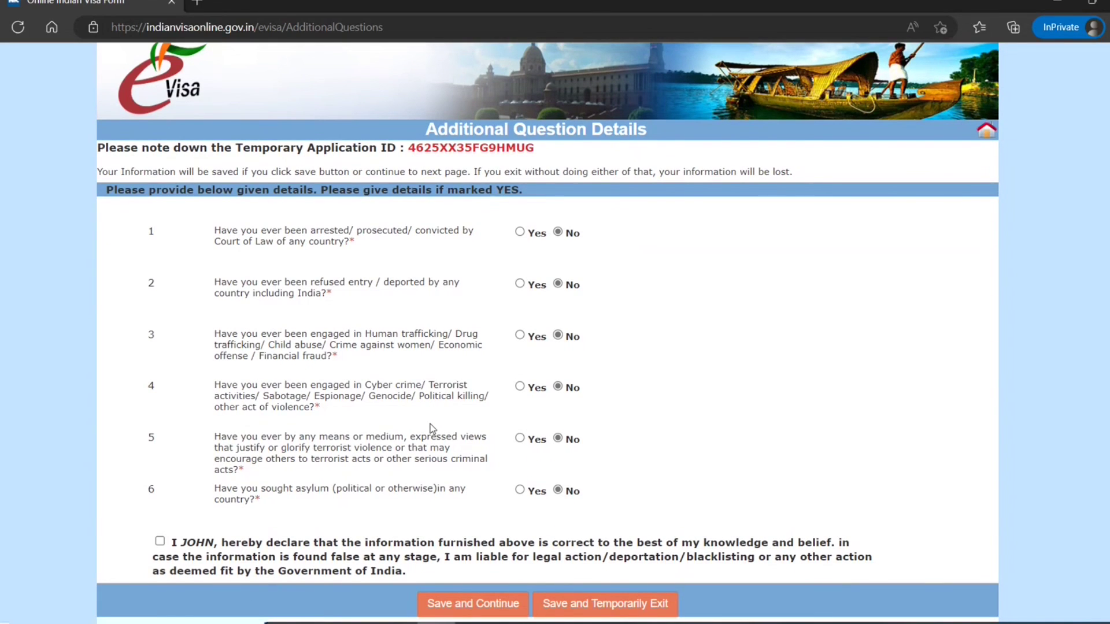
scroll(430, 428, "up", 1)
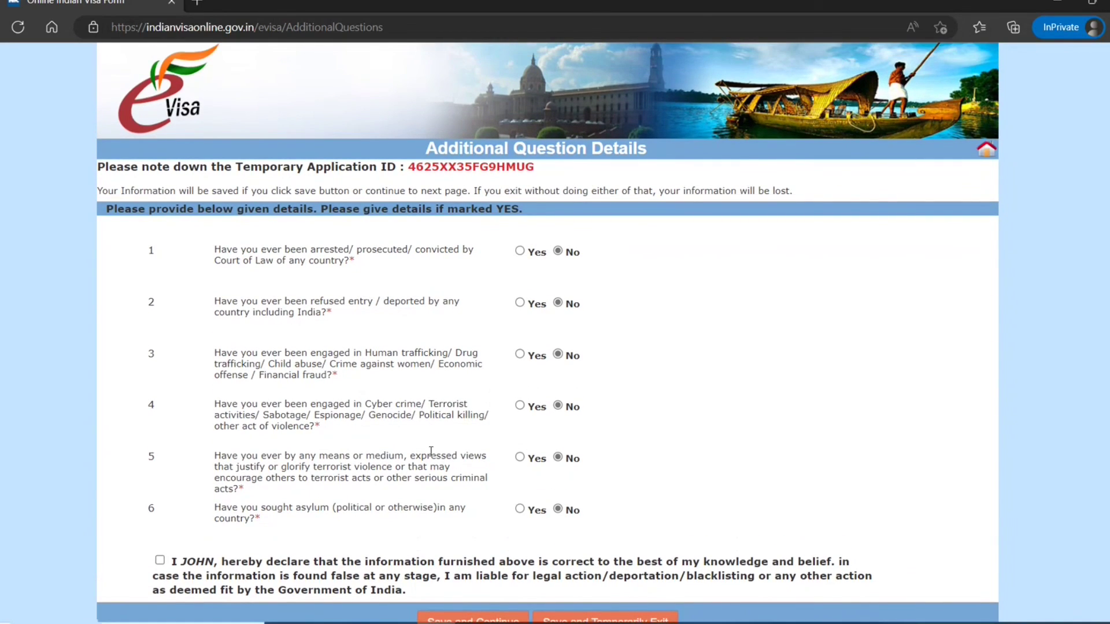